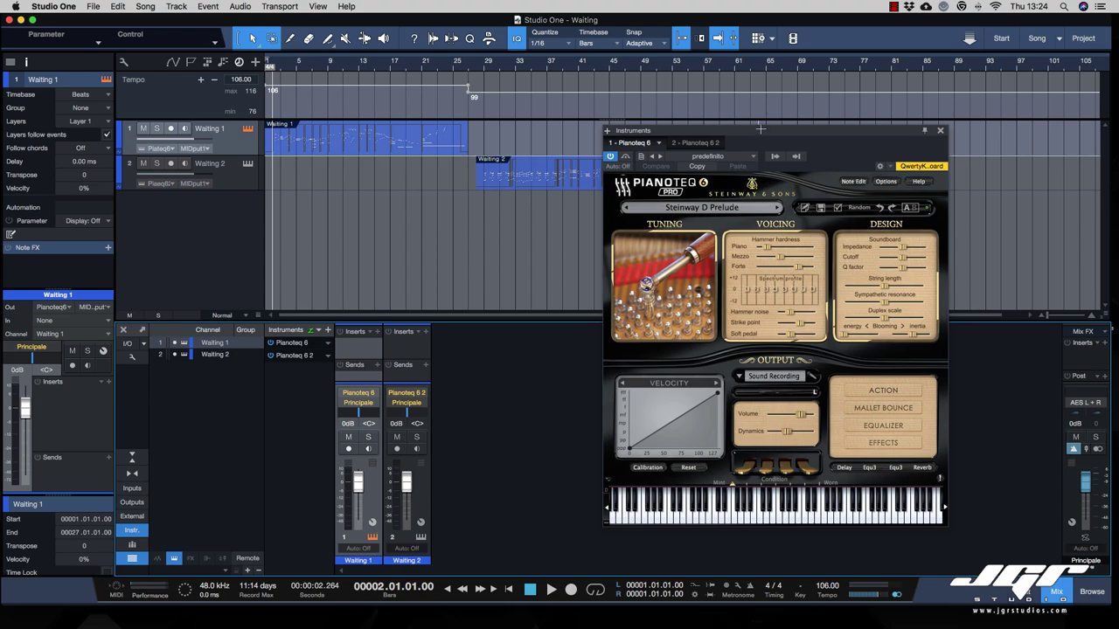
Move the floating Pianoteq 6 instrument window sideways over the arrangement.
drag(781, 130, 697, 135)
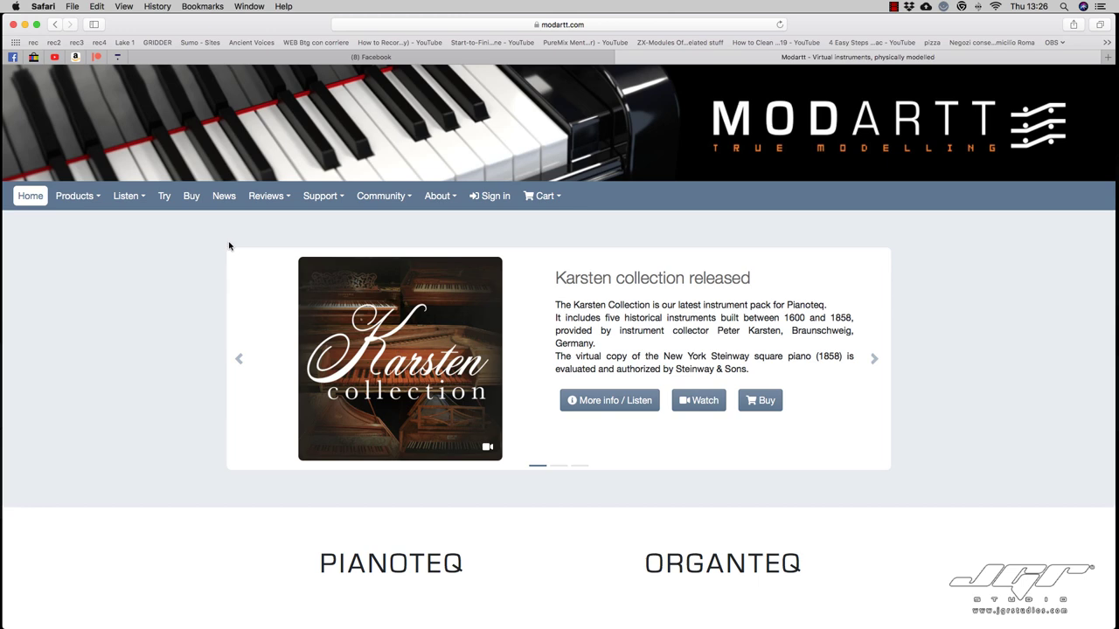
Review the Pianoteq and Organteq descriptions and feature highlights on the modartt.com home page.
scroll(347, 318, down, 5)
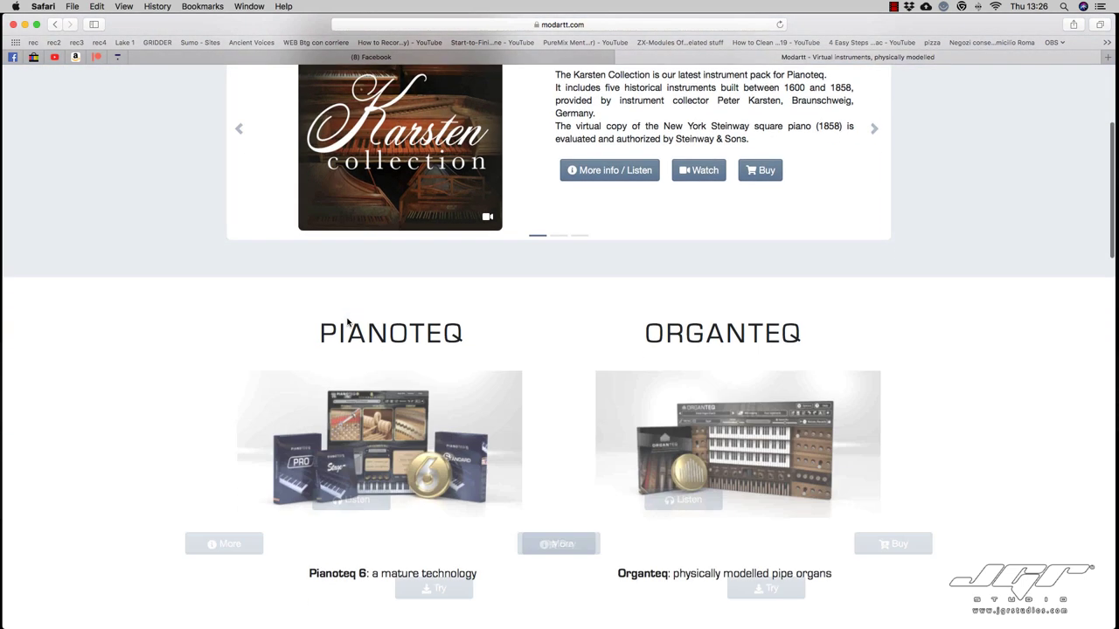
scroll(347, 318, down, 1)
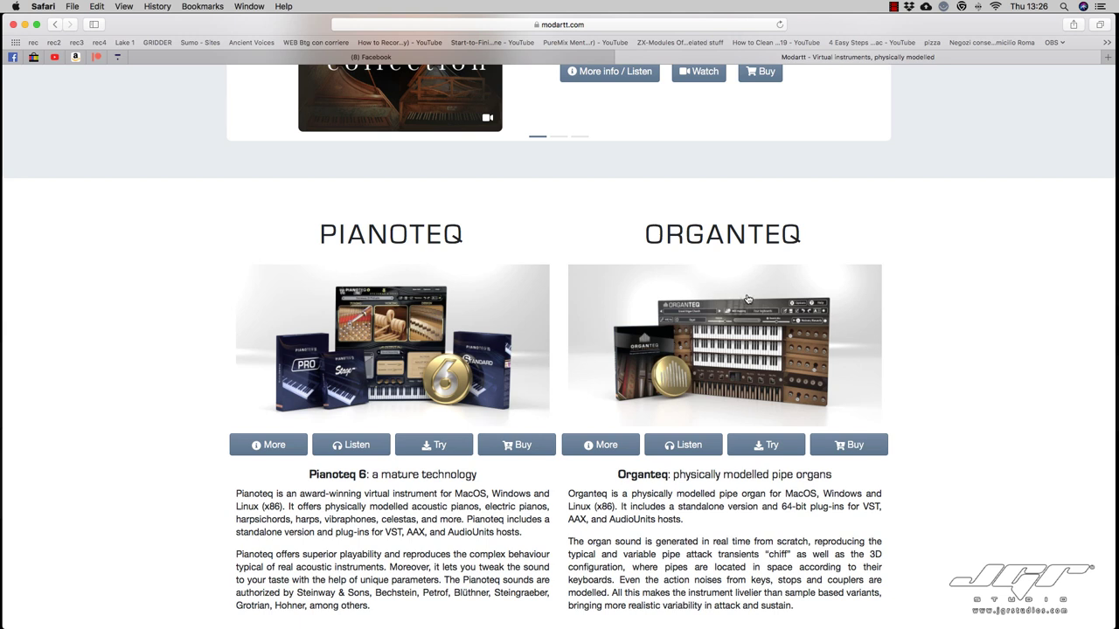
scroll(748, 299, down, 10)
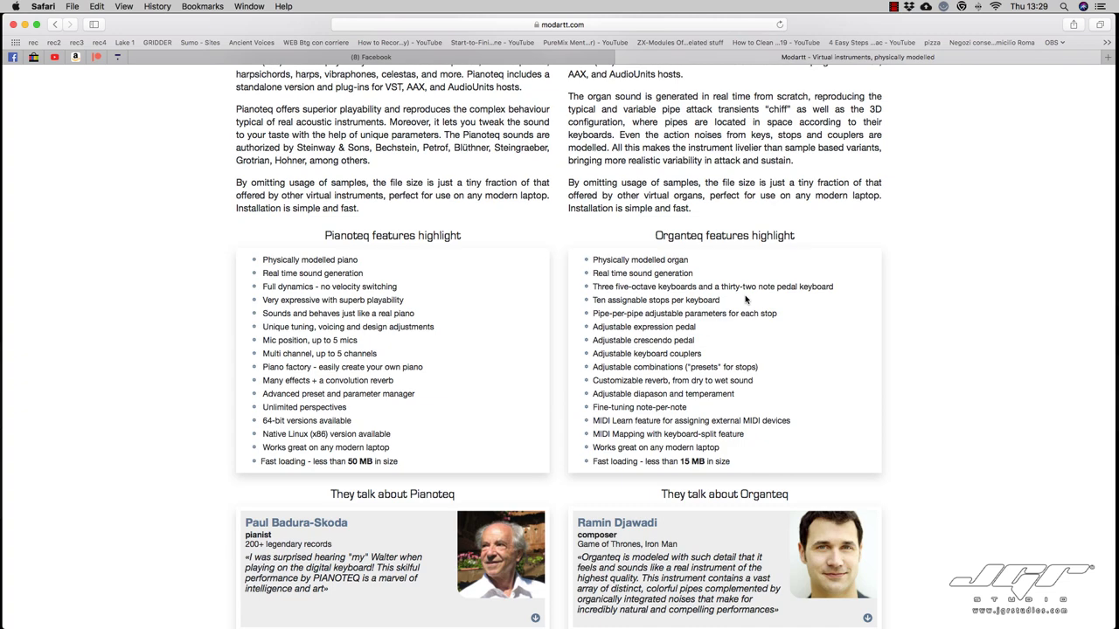
scroll(520, 281, up, 2)
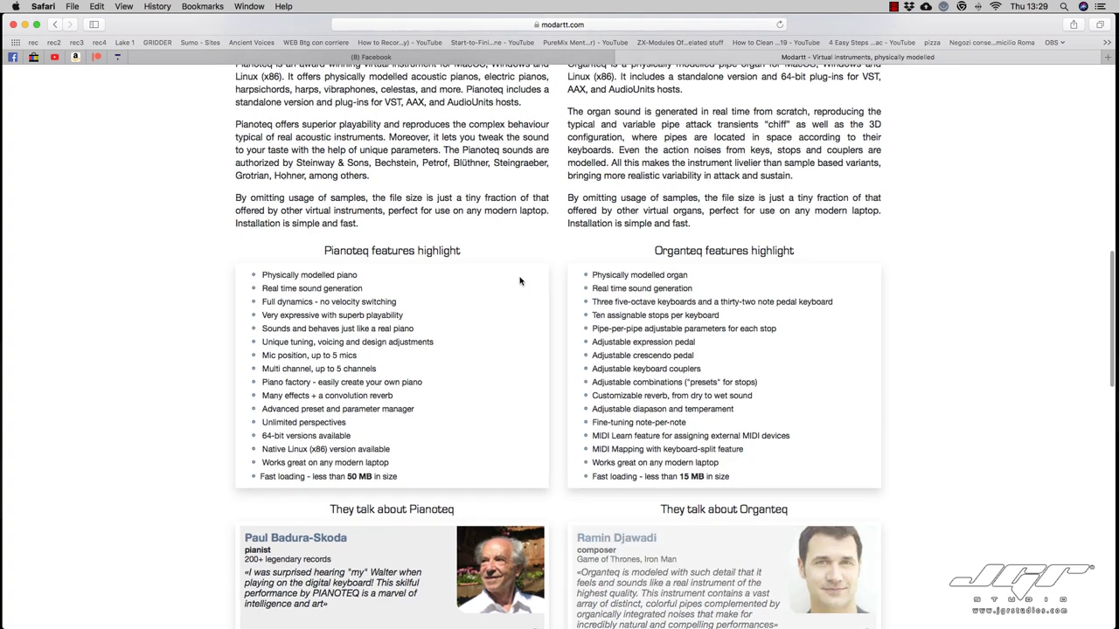
scroll(520, 281, up, 8)
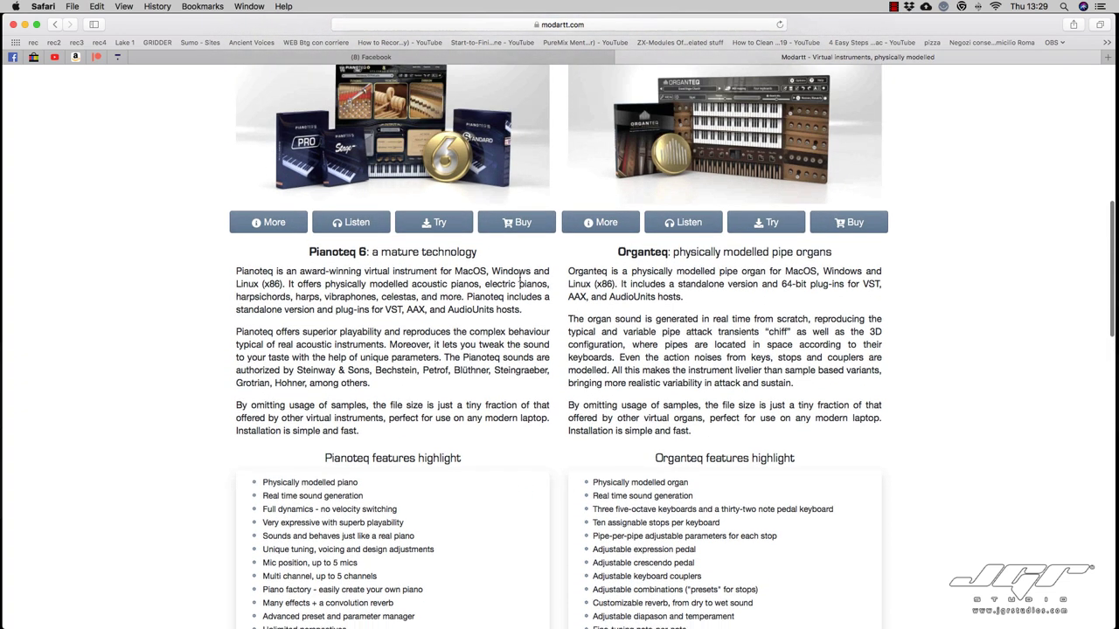
scroll(520, 280, up, 15)
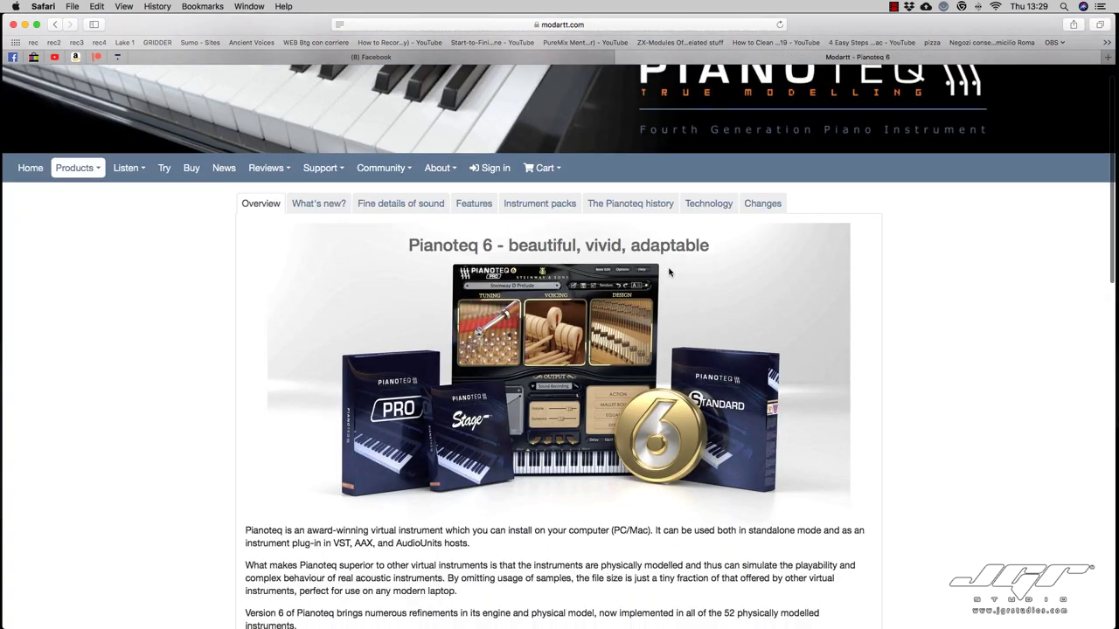
Read the Pianoteq 6 overview and examine the comparison table of the Stage, Standard and PRO versions.
scroll(668, 272, down, 5)
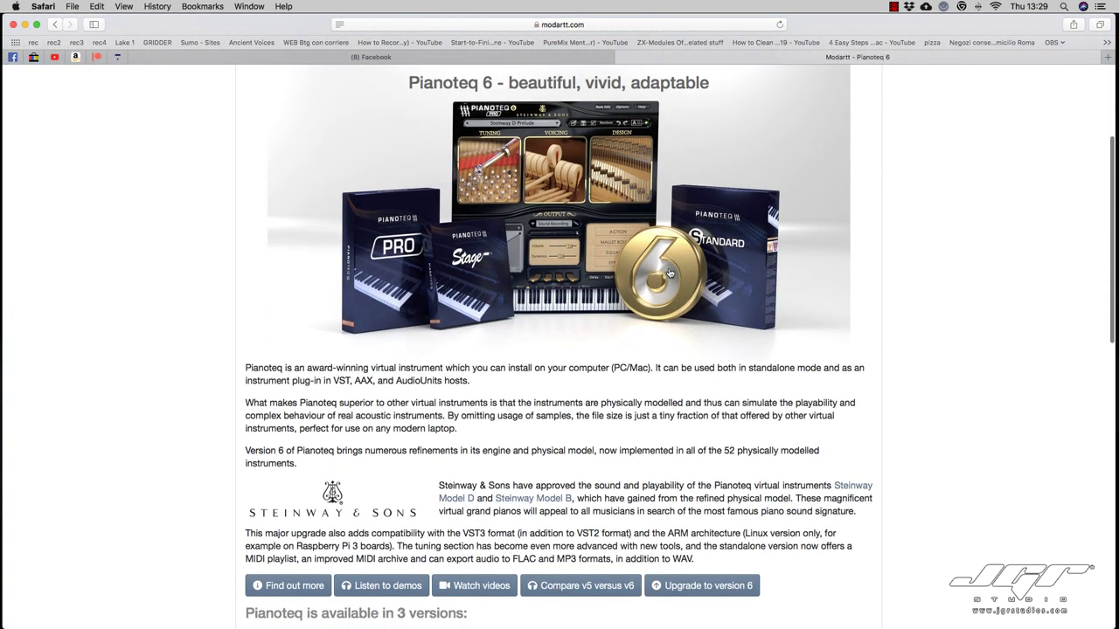
scroll(668, 274, down, 9)
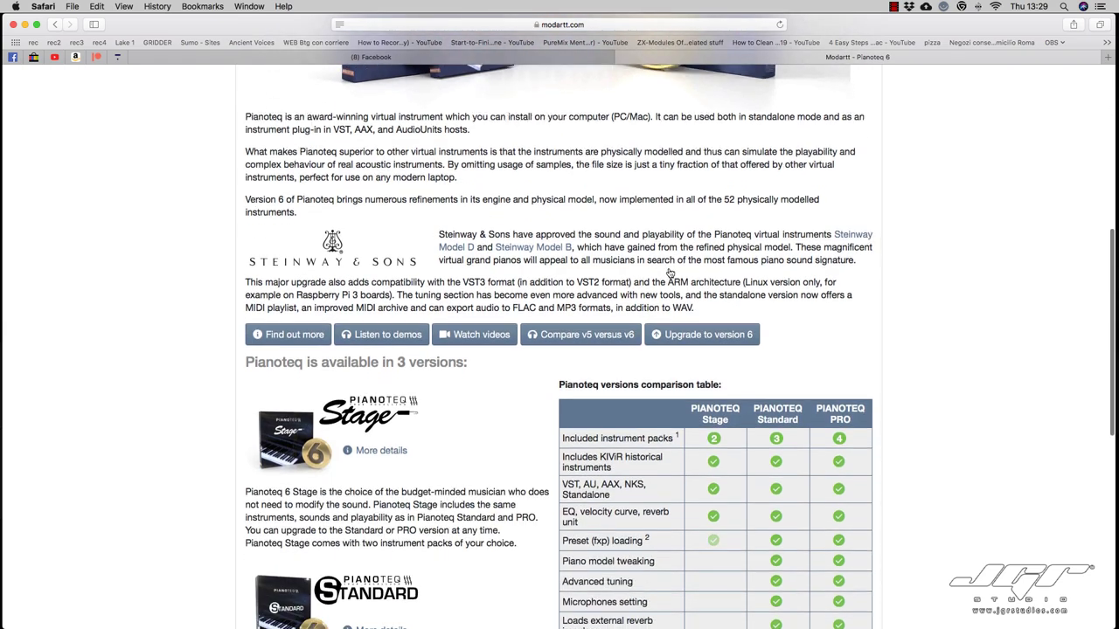
scroll(668, 272, down, 6)
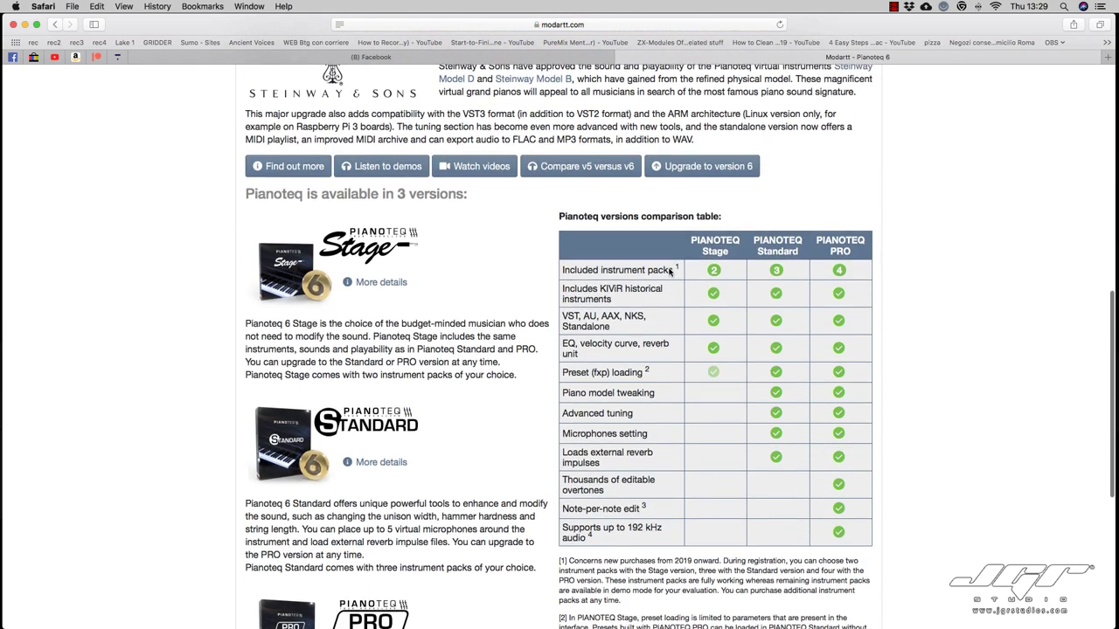
scroll(668, 271, down, 1)
scroll(668, 272, up, 1)
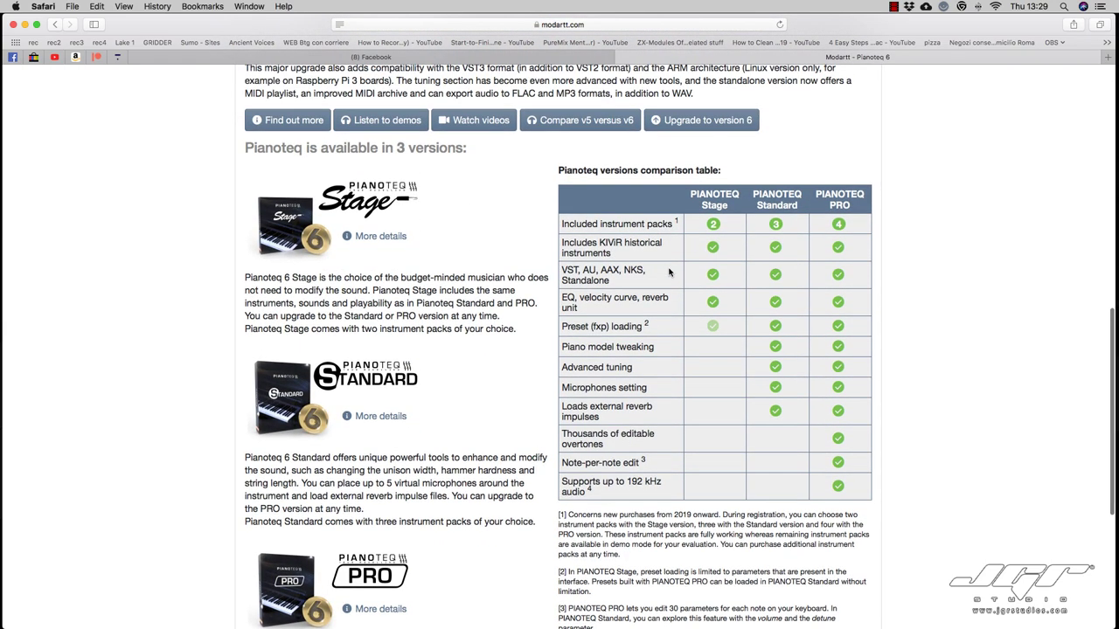
scroll(668, 274, up, 1)
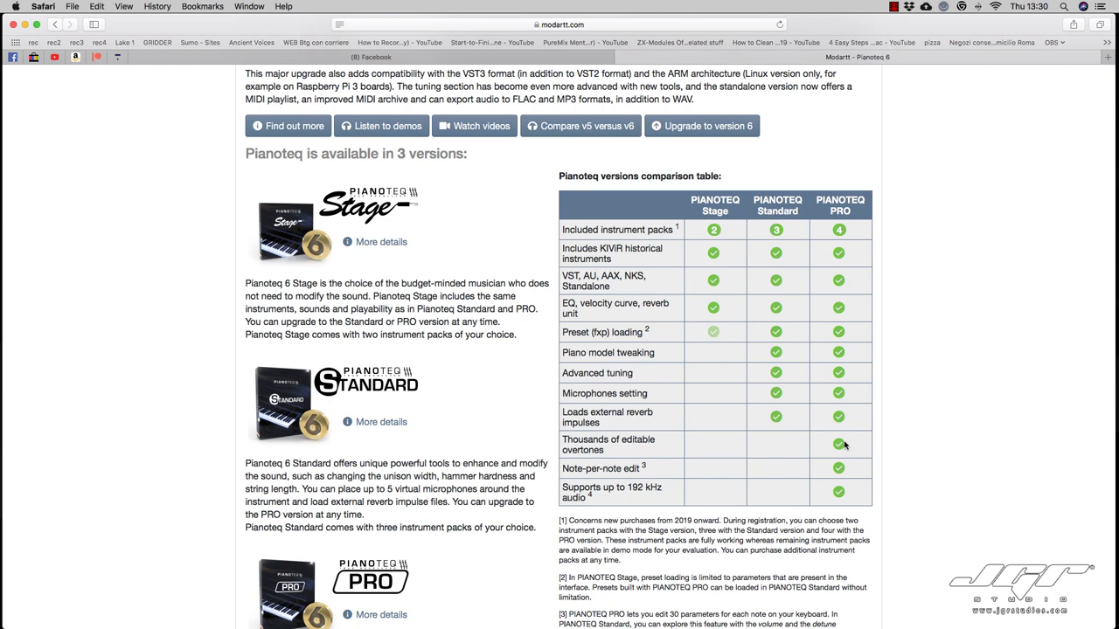
Examine the version comparison footnotes and the Stage, Standard and PRO descriptions, and return to the Pianoteq 6 overview text.
scroll(844, 444, down, 1)
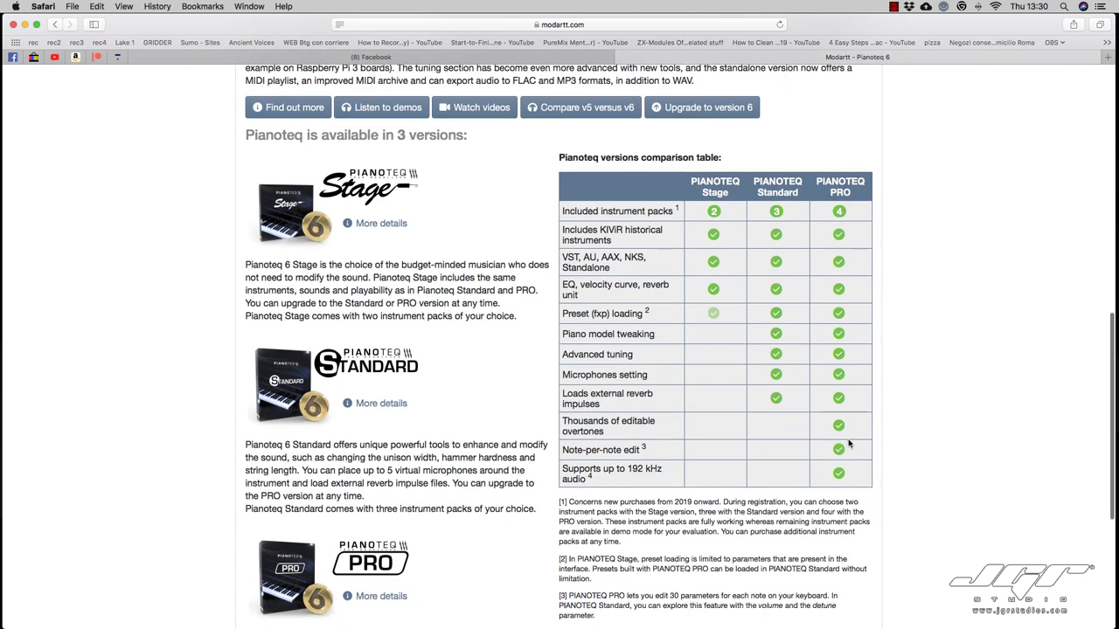
scroll(852, 445, down, 1)
scroll(854, 446, down, 2)
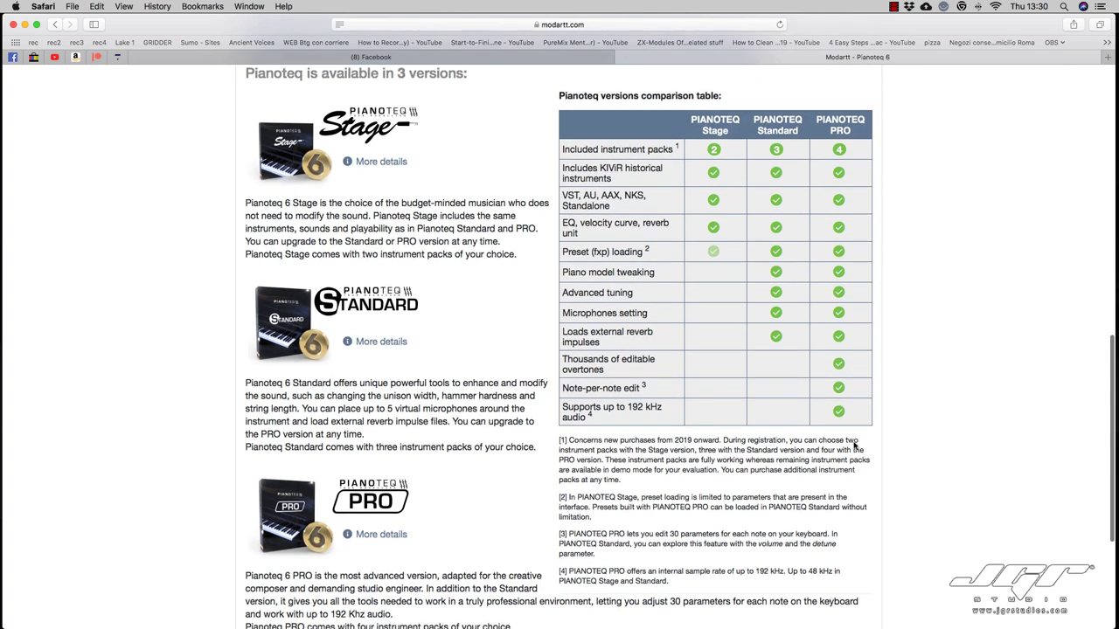
scroll(854, 446, down, 3)
scroll(854, 445, up, 4)
scroll(854, 445, down, 1)
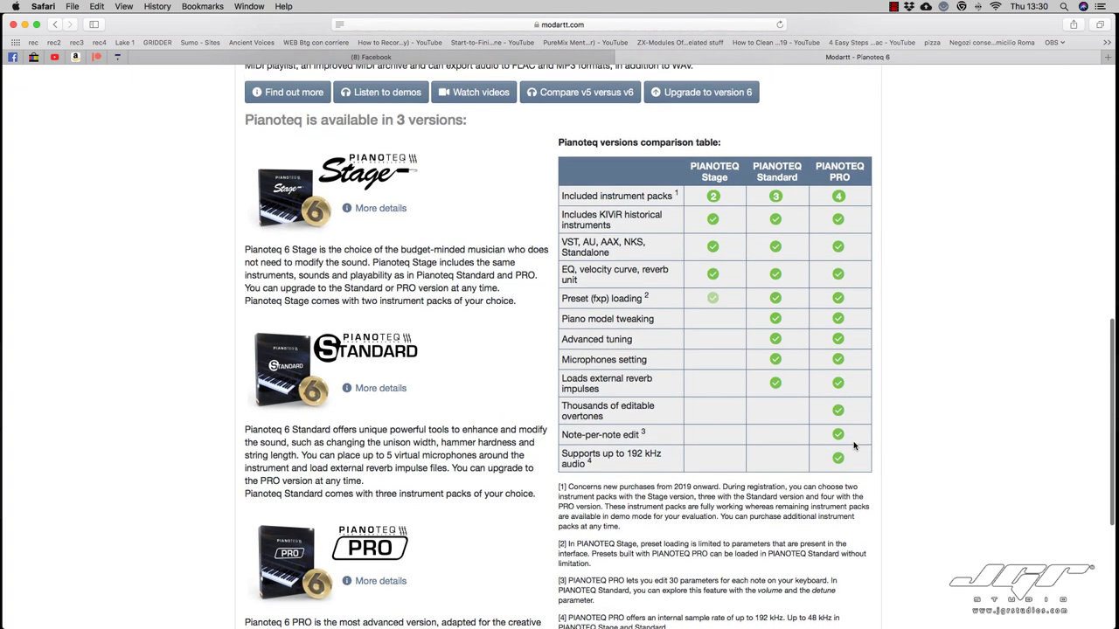
scroll(853, 446, up, 2)
scroll(854, 446, up, 2)
scroll(854, 446, up, 3)
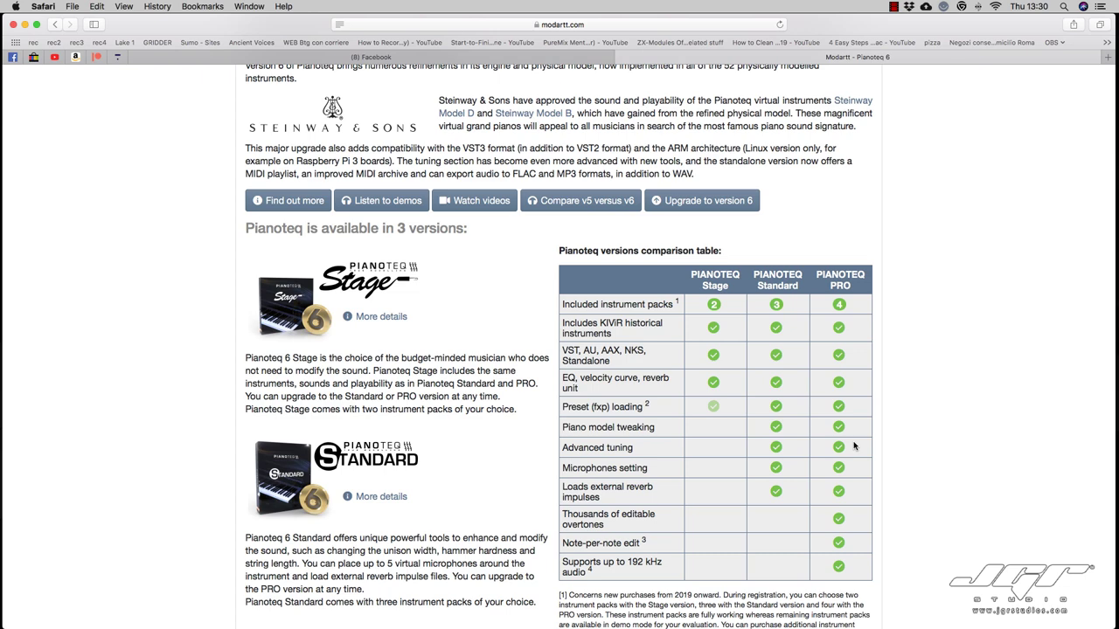
scroll(792, 448, up, 3)
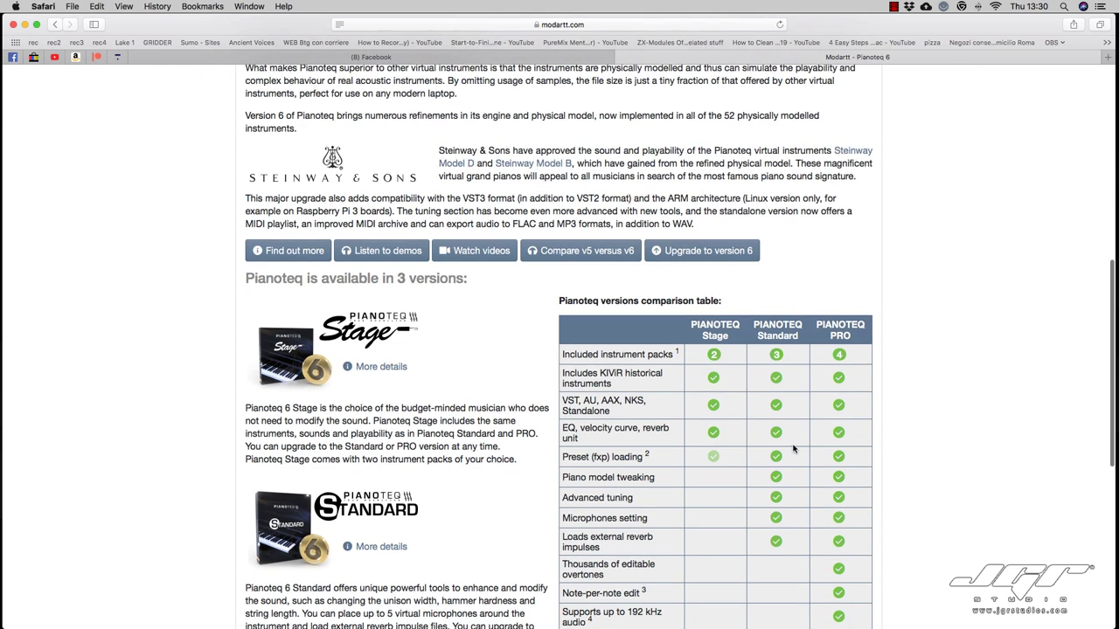
scroll(793, 449, up, 5)
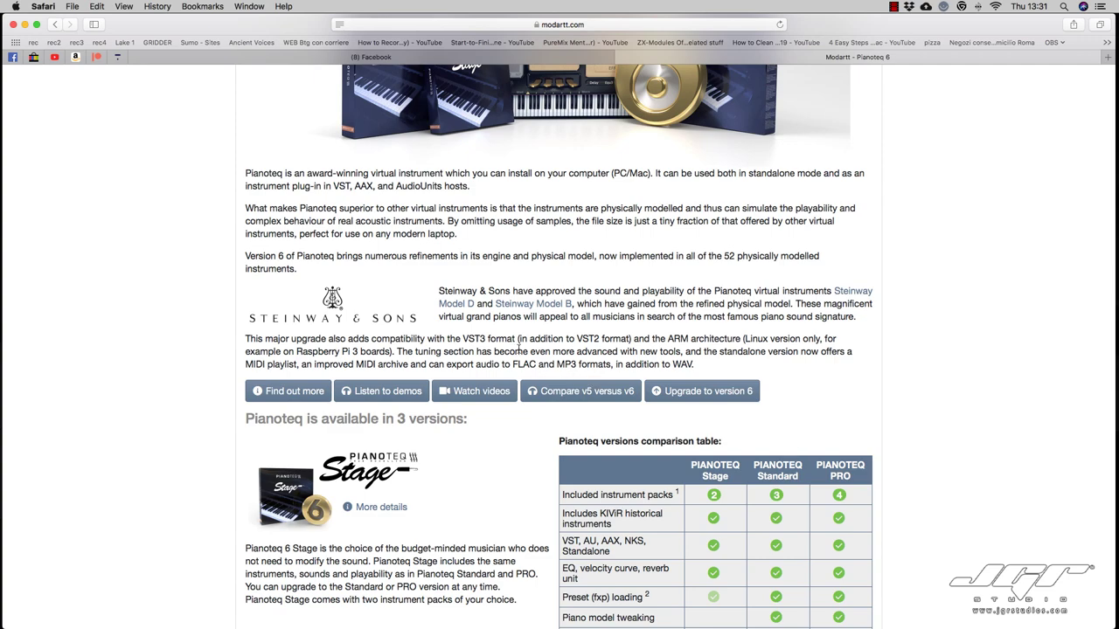
Open the Pianoteq PRO details page and review its note editing features.
scroll(518, 347, down, 5)
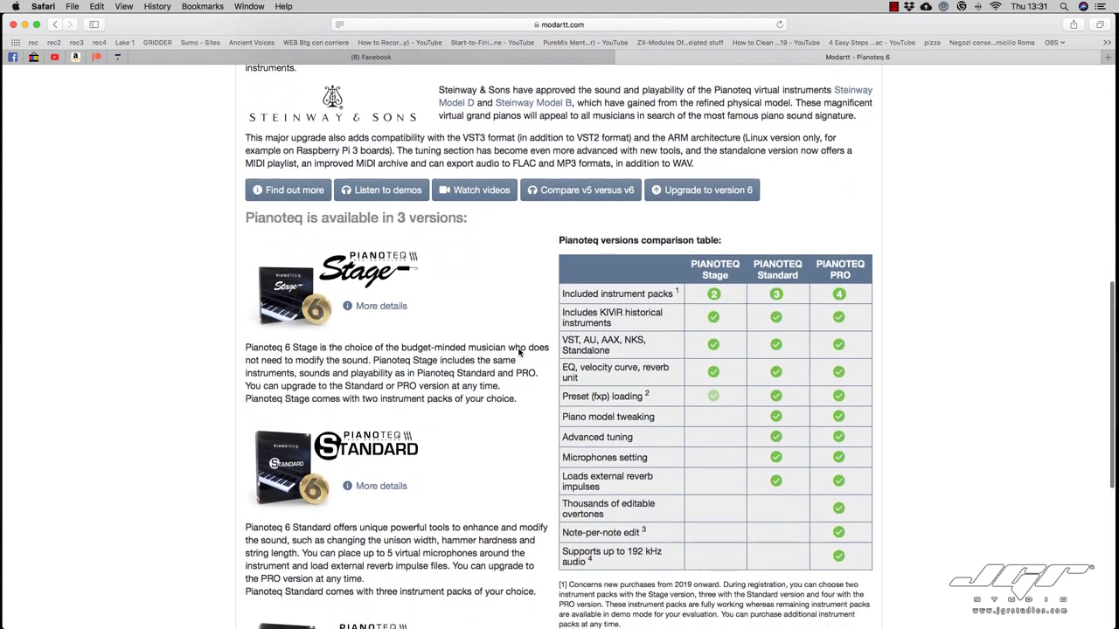
scroll(519, 349, down, 8)
click(386, 439)
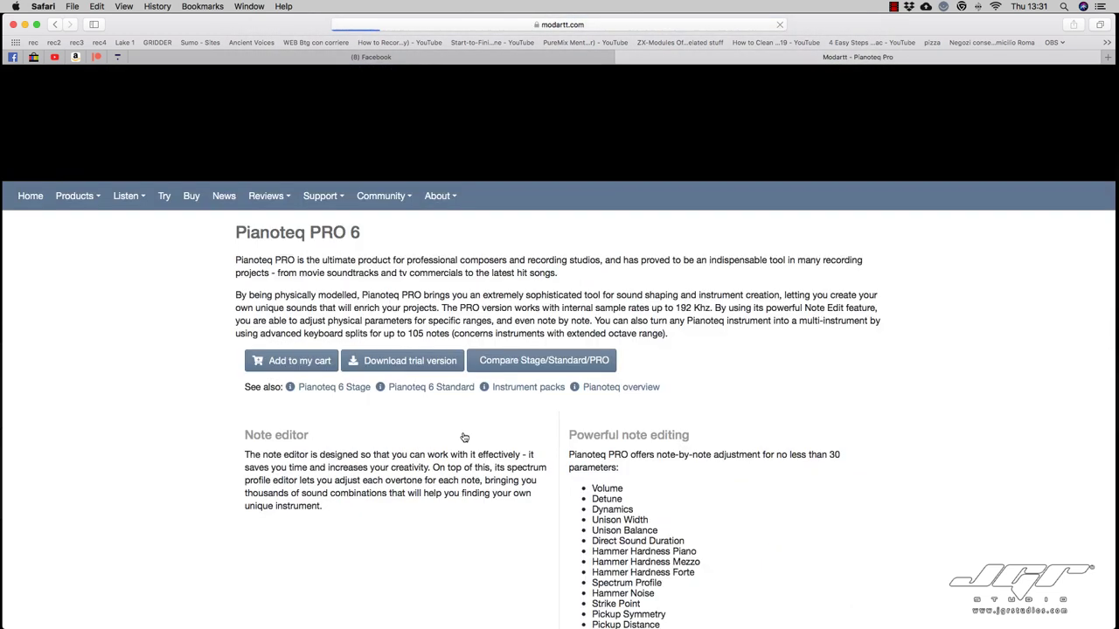
scroll(529, 426, down, 5)
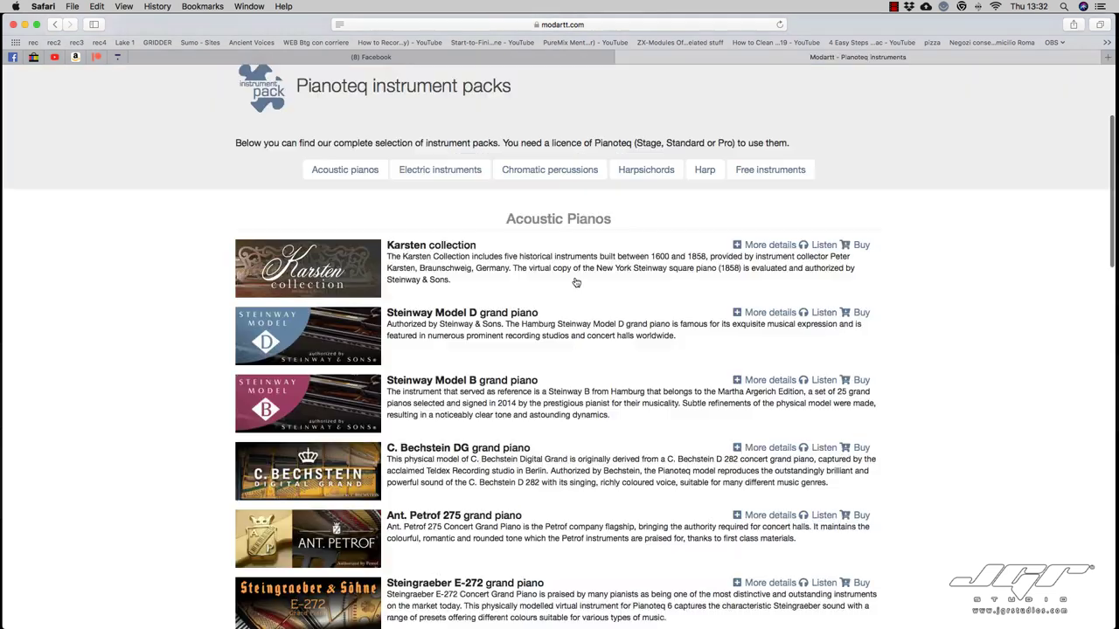
Examine the acoustic piano packs on the Pianoteq instrument packs page, from the Karsten collection to the U4 upright.
scroll(576, 282, down, 2)
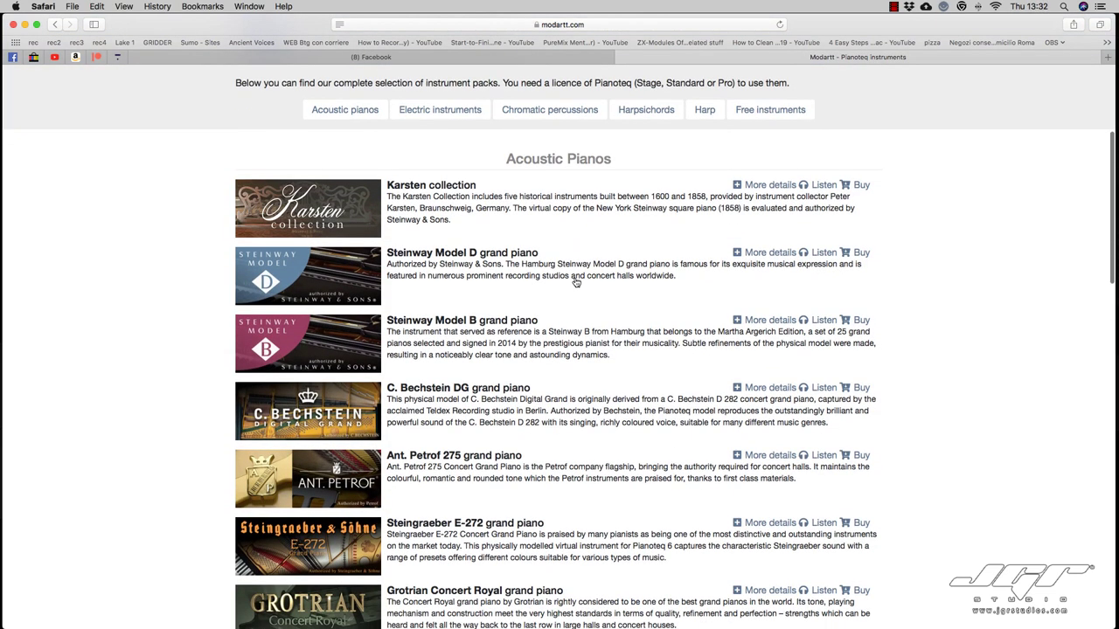
scroll(576, 283, down, 1)
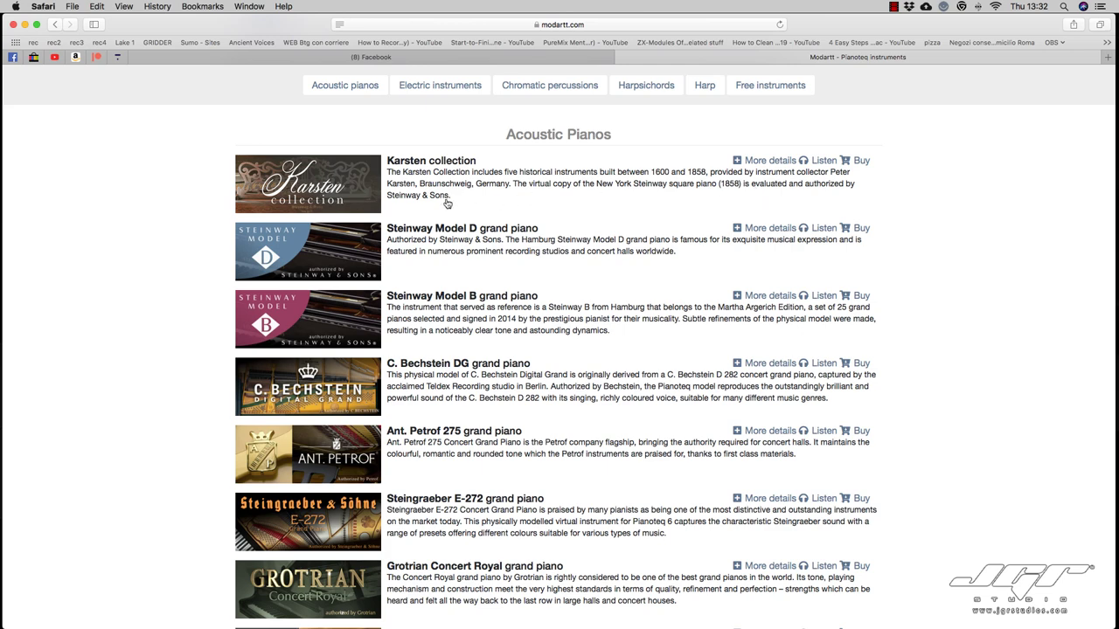
scroll(448, 205, down, 1)
scroll(447, 209, down, 1)
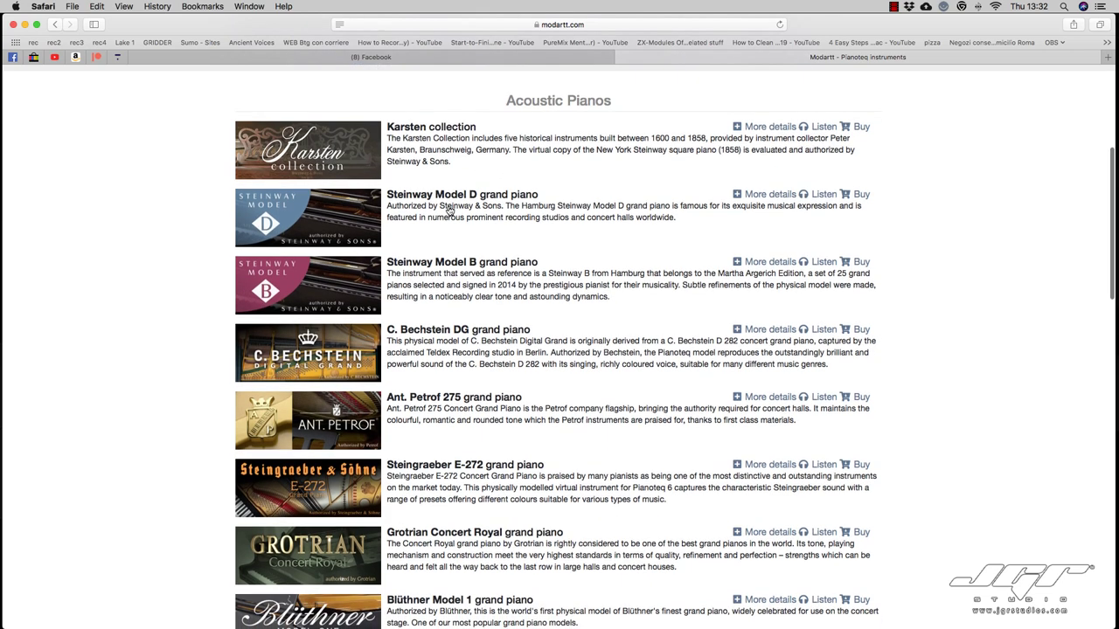
scroll(448, 210, down, 3)
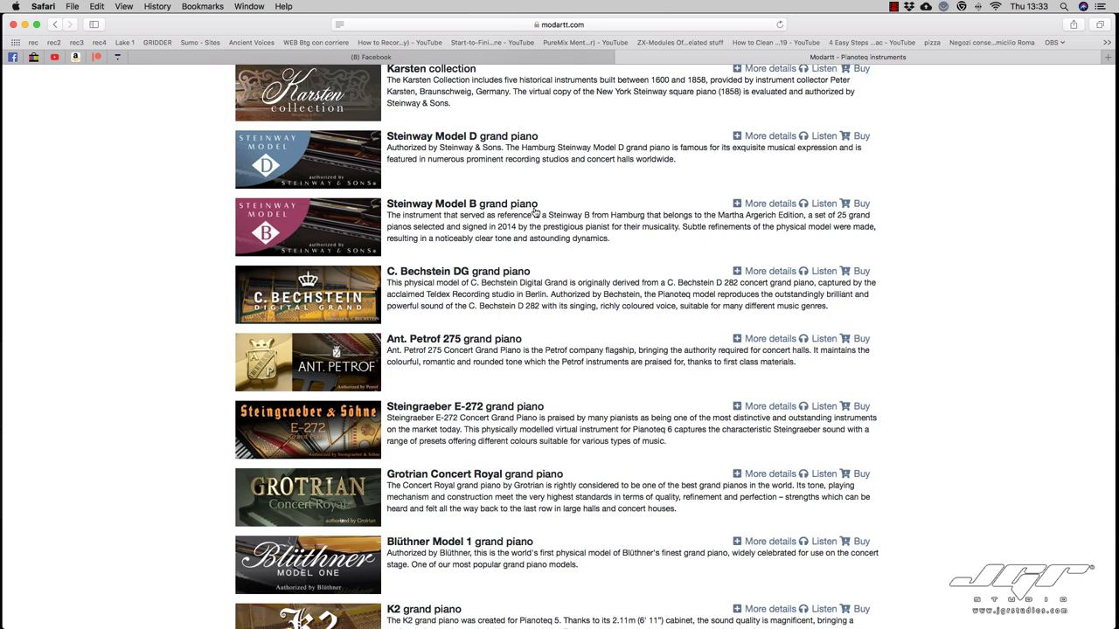
scroll(535, 212, down, 2)
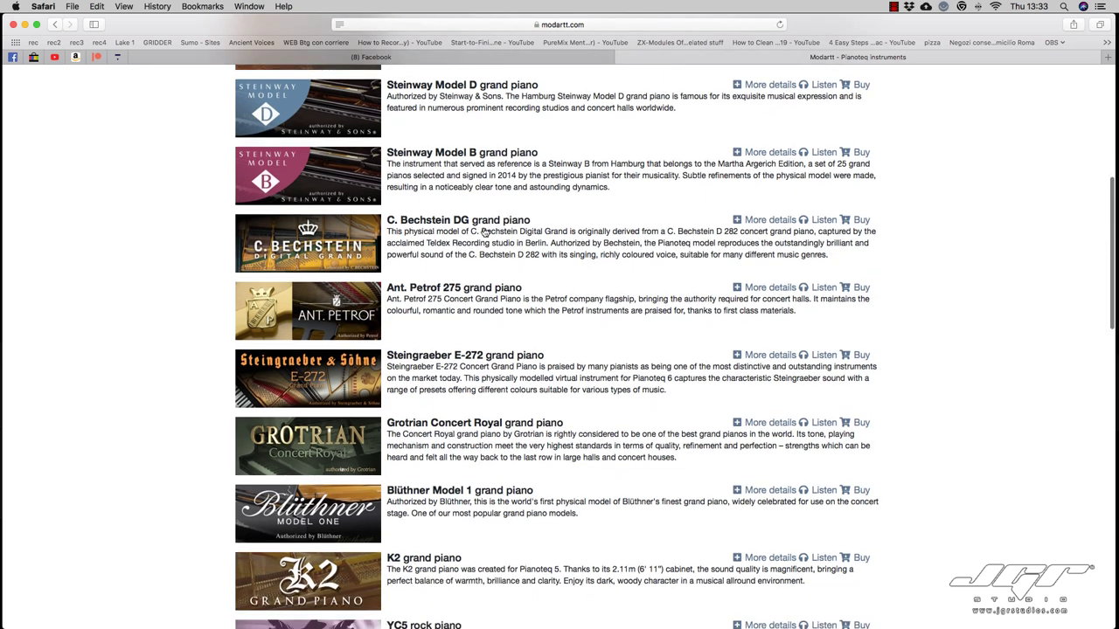
scroll(463, 254, down, 1)
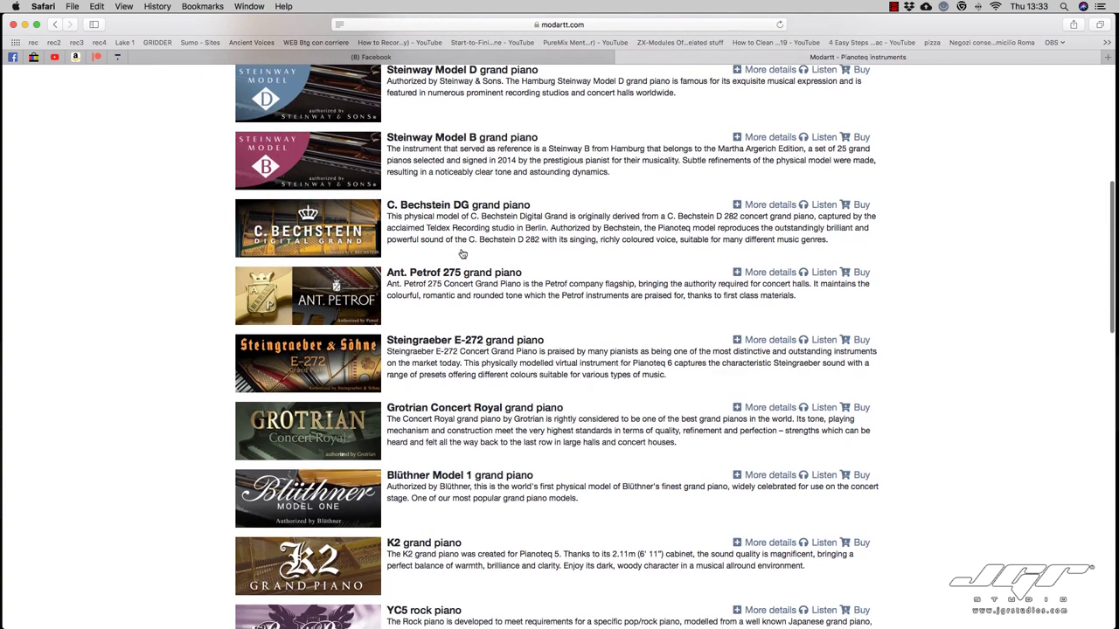
scroll(462, 253, down, 2)
scroll(463, 254, down, 3)
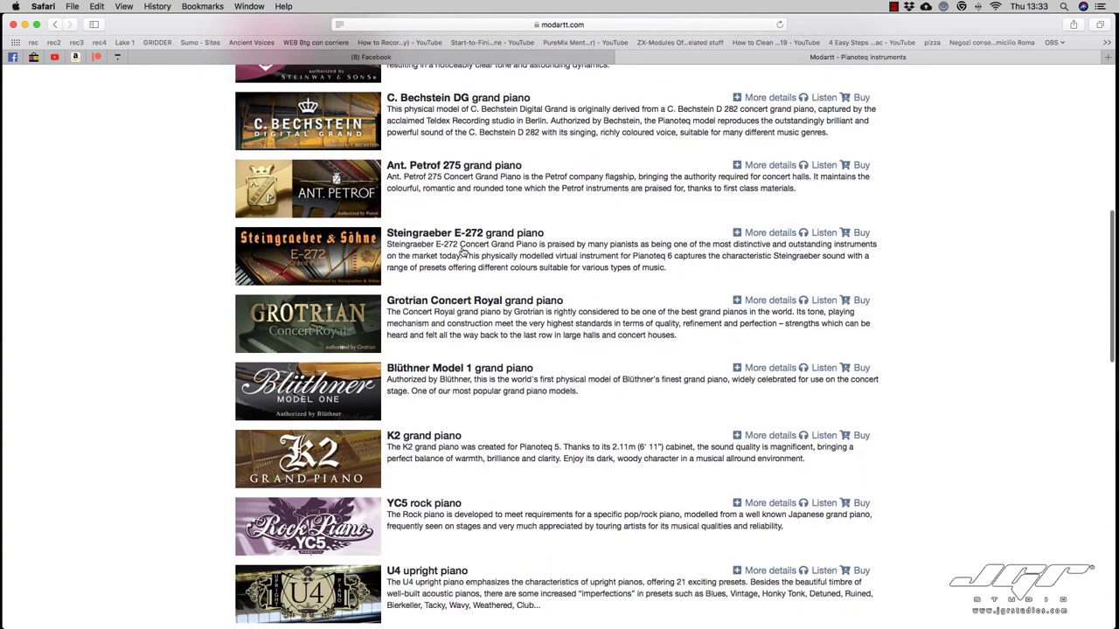
scroll(463, 252, down, 3)
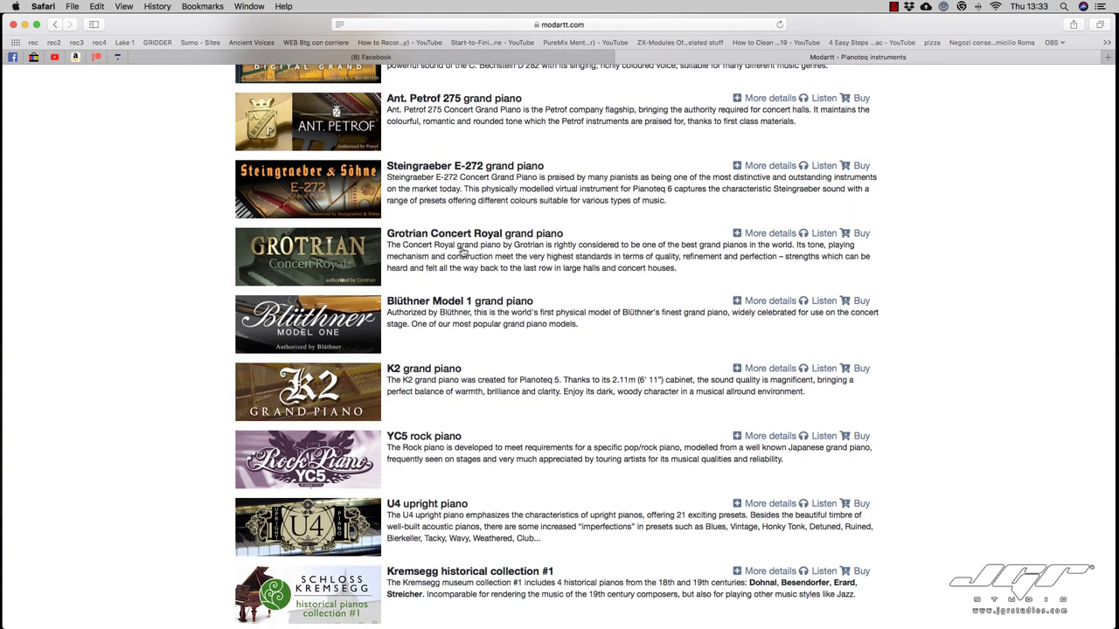
scroll(462, 252, down, 3)
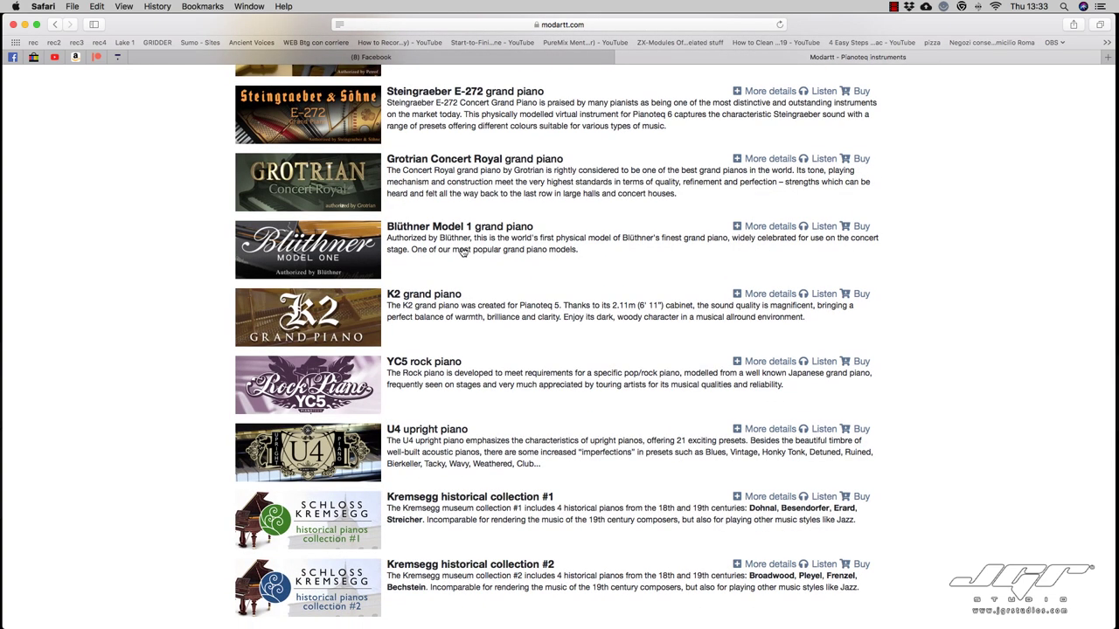
Examine the piano packs down to the Kremsegg historical collections, and the harpsichord pack on the instrument packs page.
scroll(462, 252, down, 4)
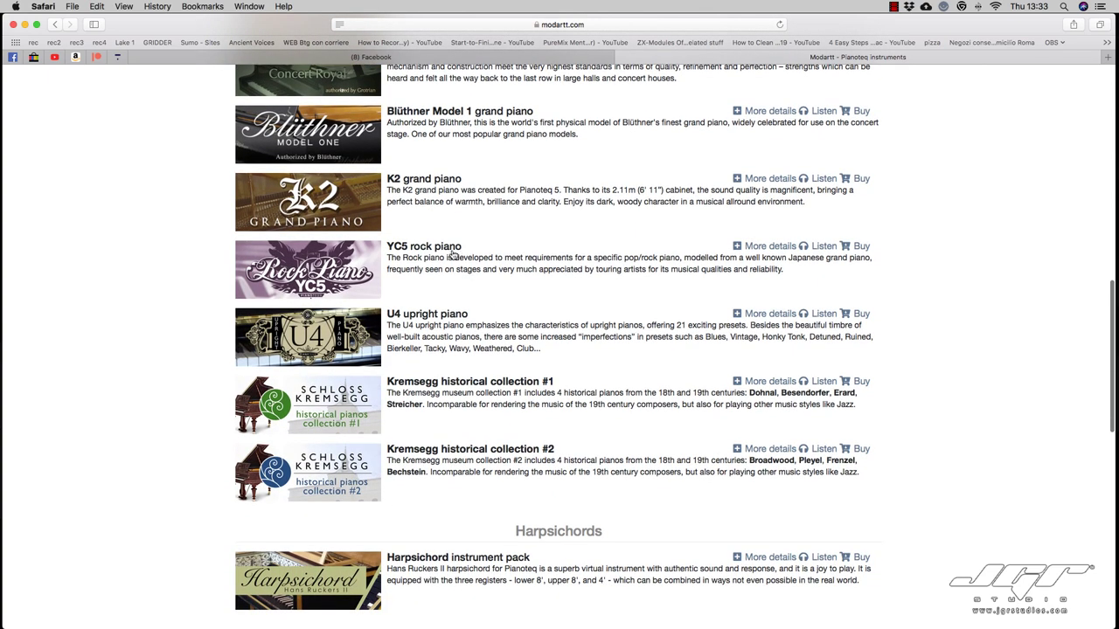
scroll(466, 265, down, 2)
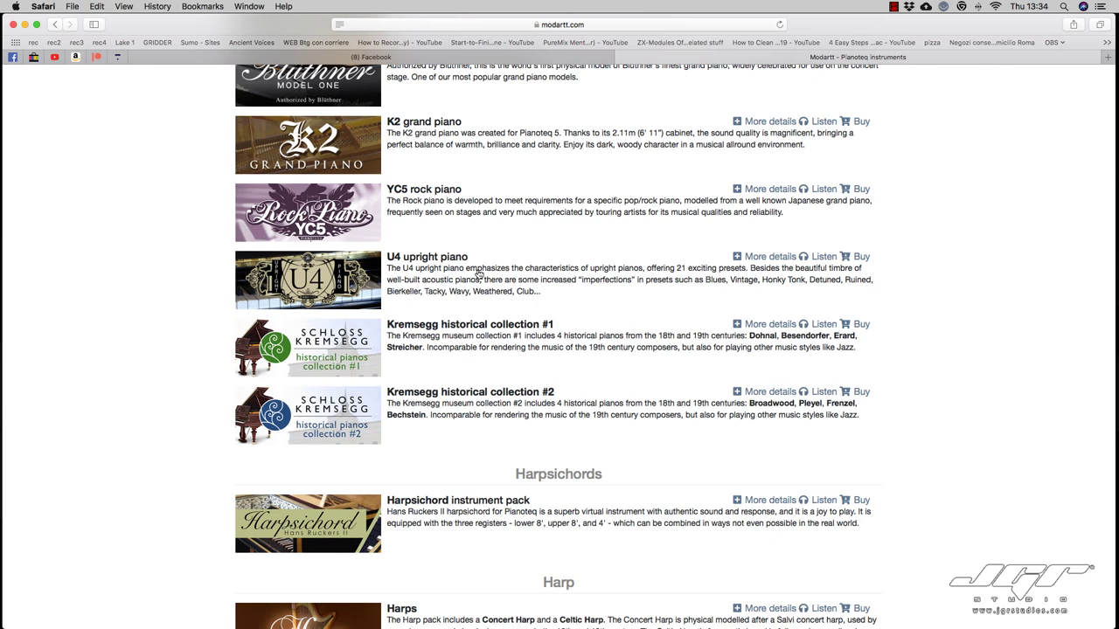
scroll(479, 274, down, 2)
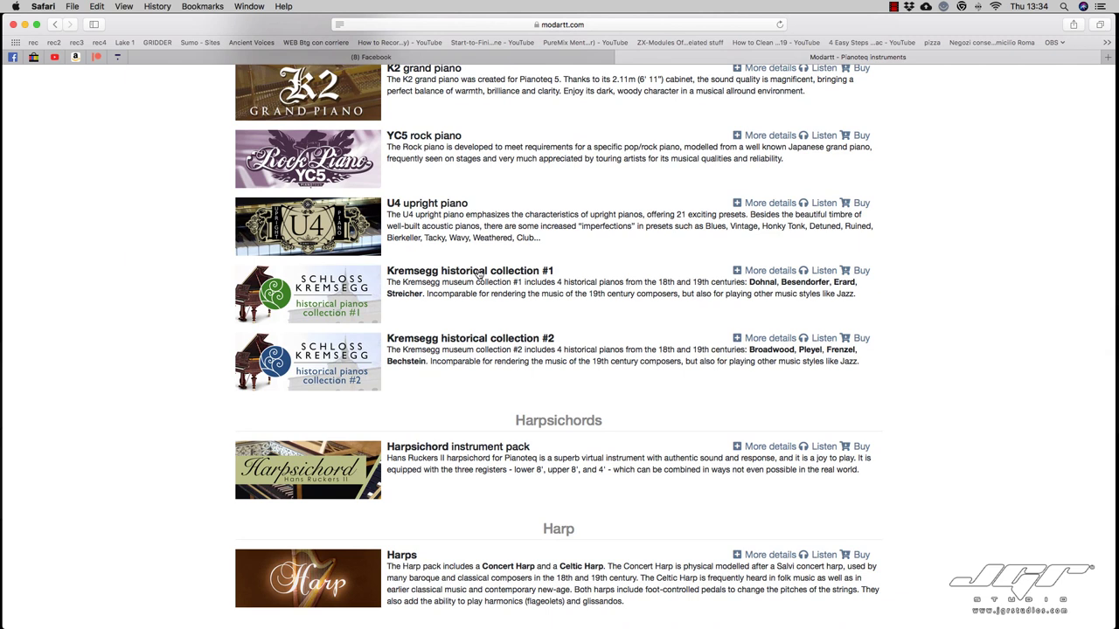
scroll(479, 274, down, 1)
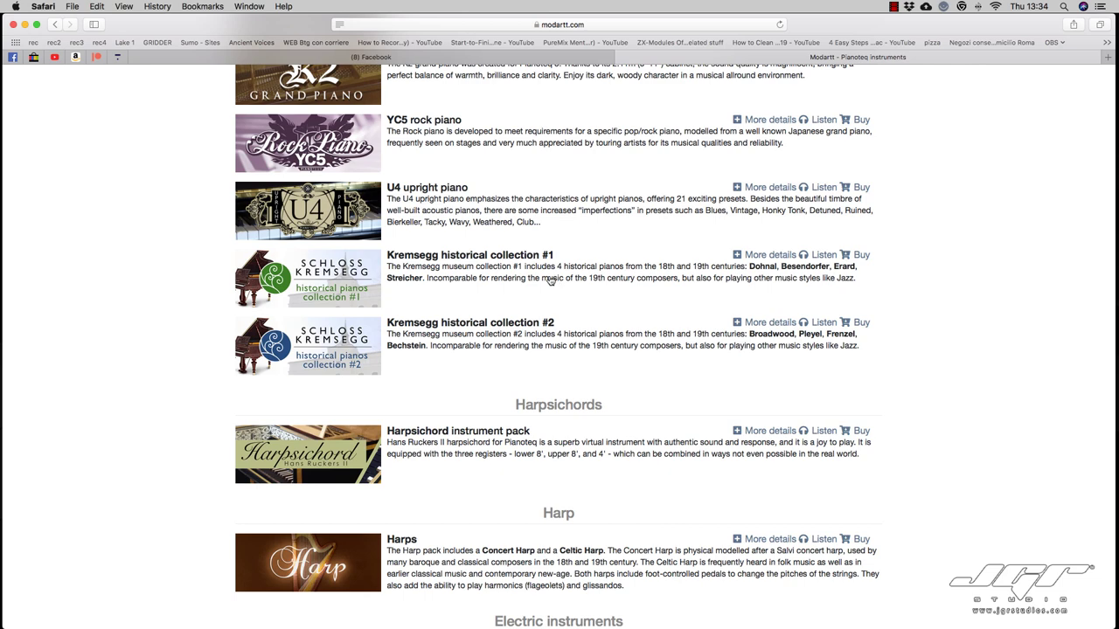
scroll(551, 280, down, 5)
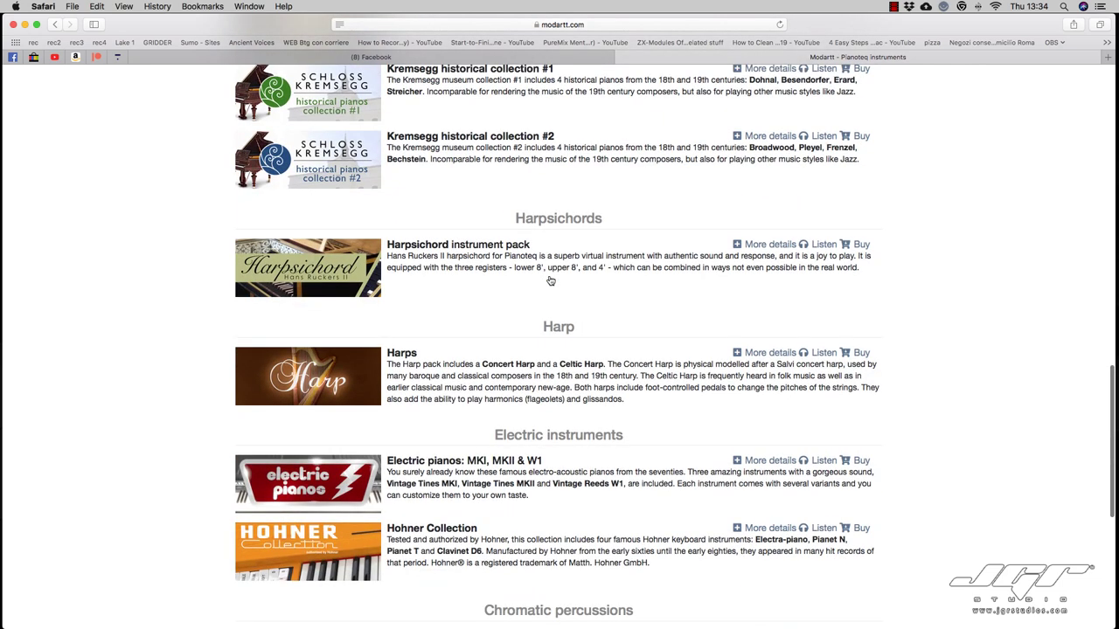
scroll(546, 262, down, 2)
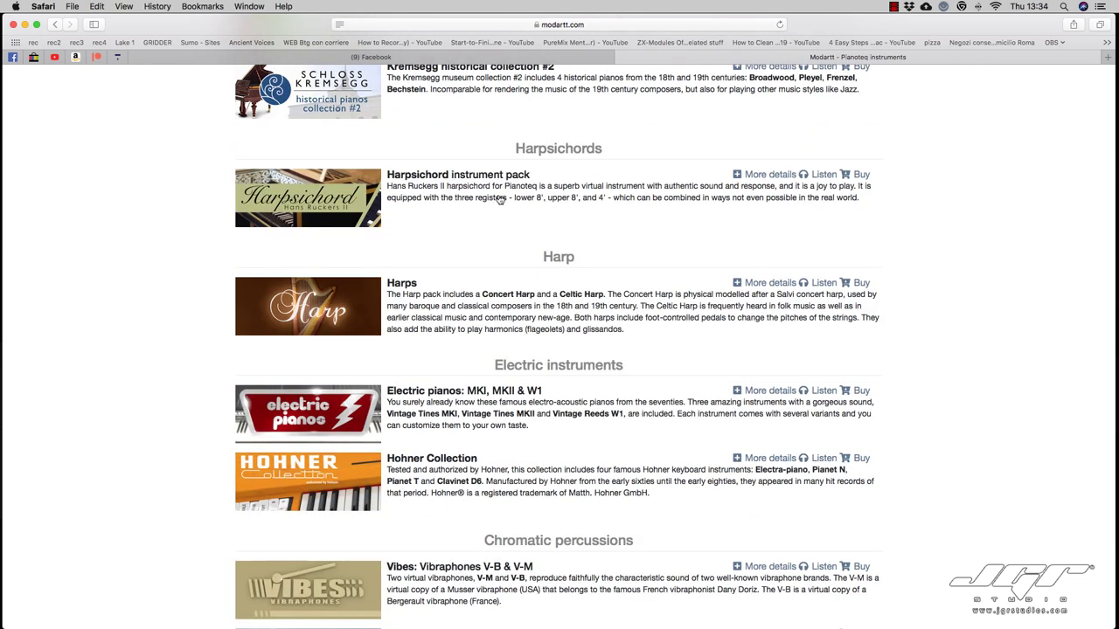
scroll(501, 198, down, 2)
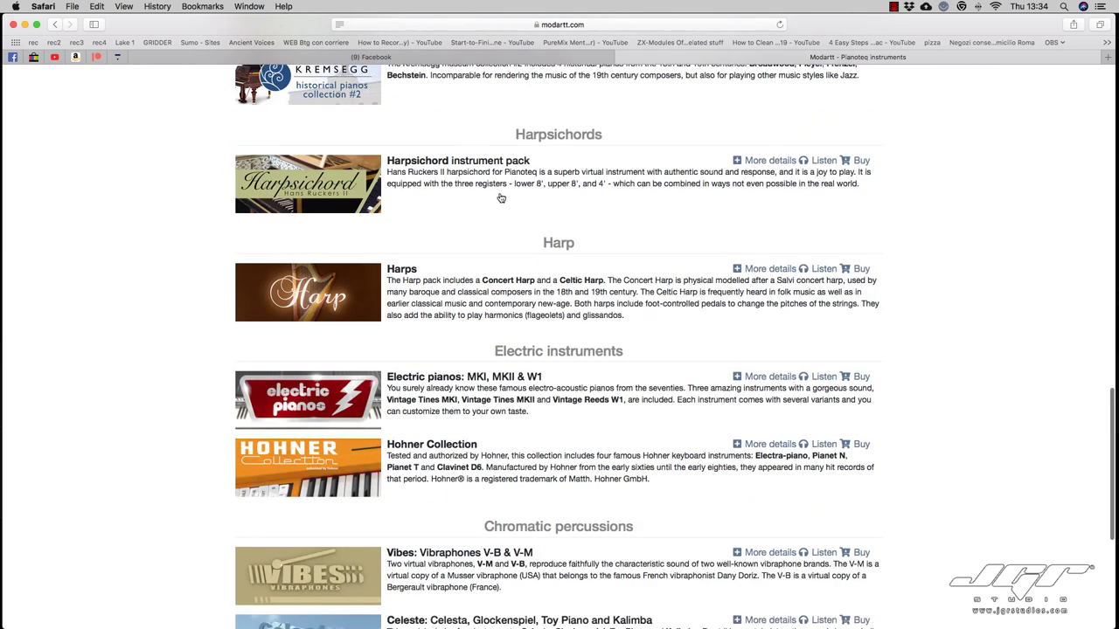
Examine the harp, electric, chromatic percussion and free instrument packs, and return to the start of the page.
scroll(553, 237, down, 3)
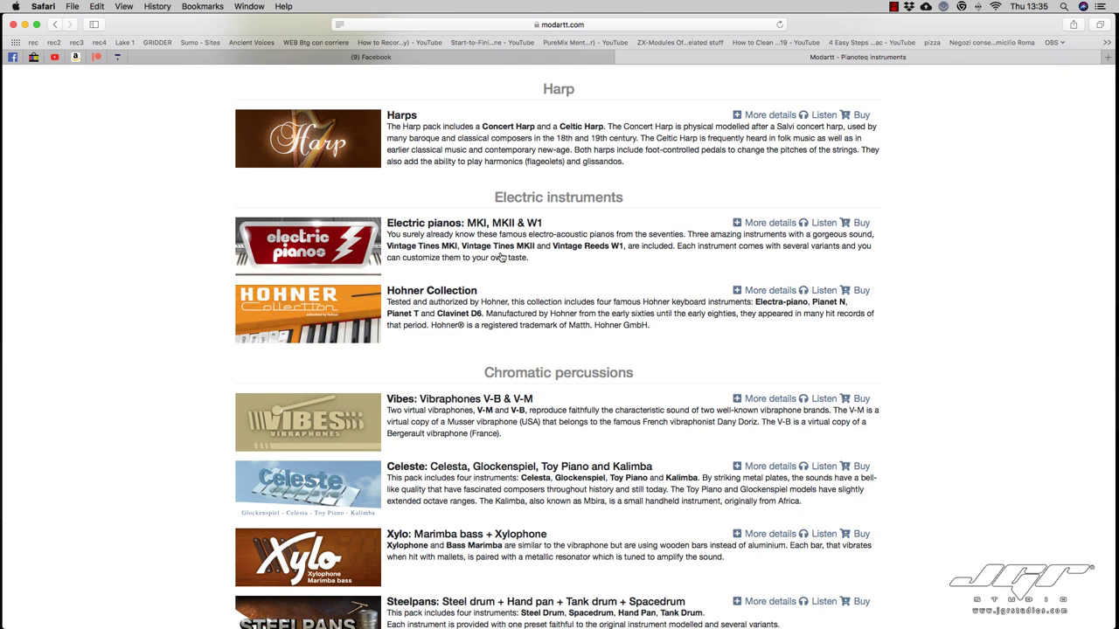
scroll(502, 257, down, 2)
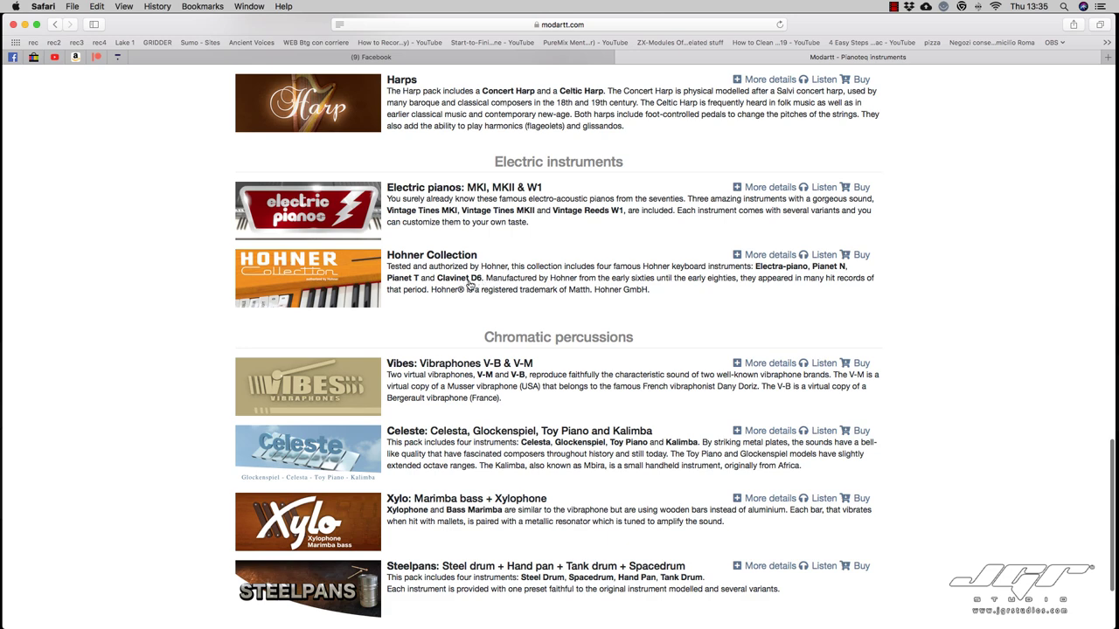
scroll(472, 284, down, 3)
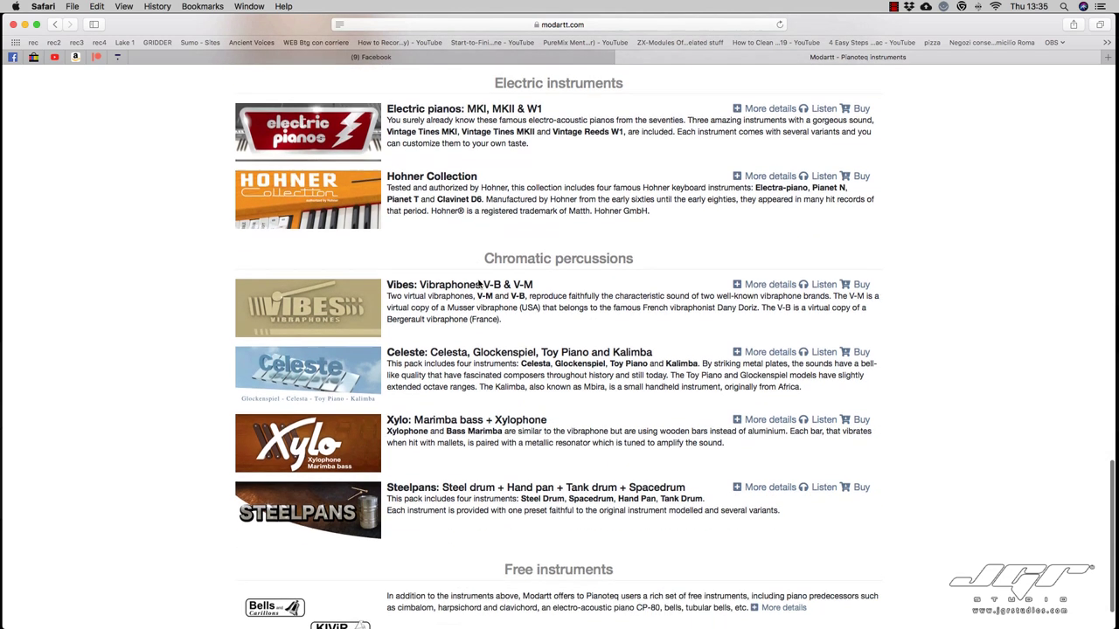
scroll(479, 284, down, 2)
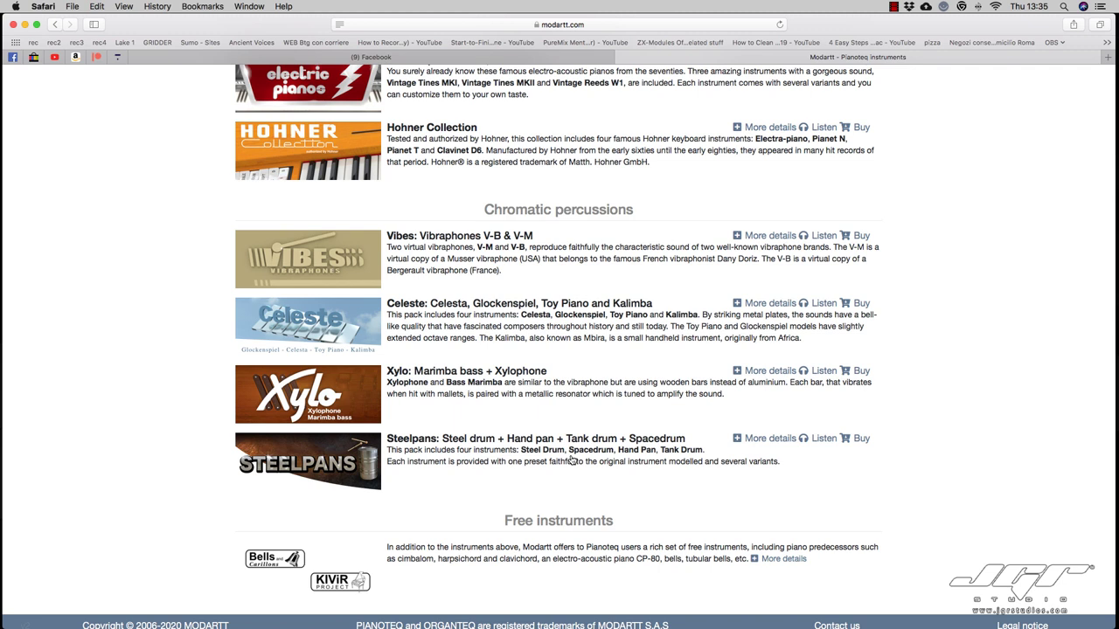
scroll(571, 460, down, 1)
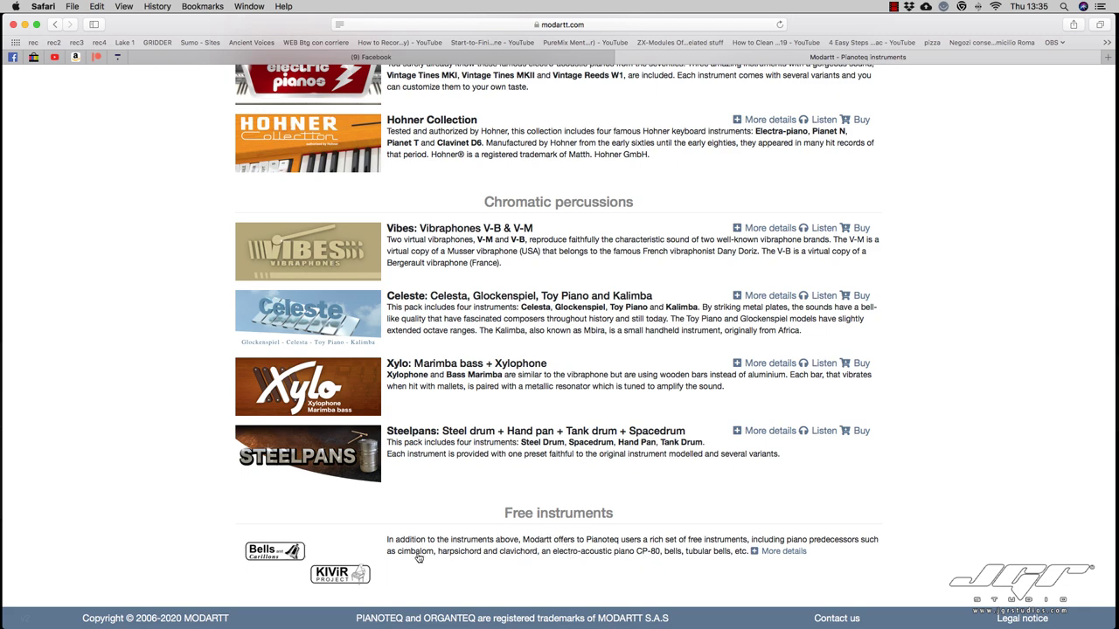
scroll(525, 539, up, 20)
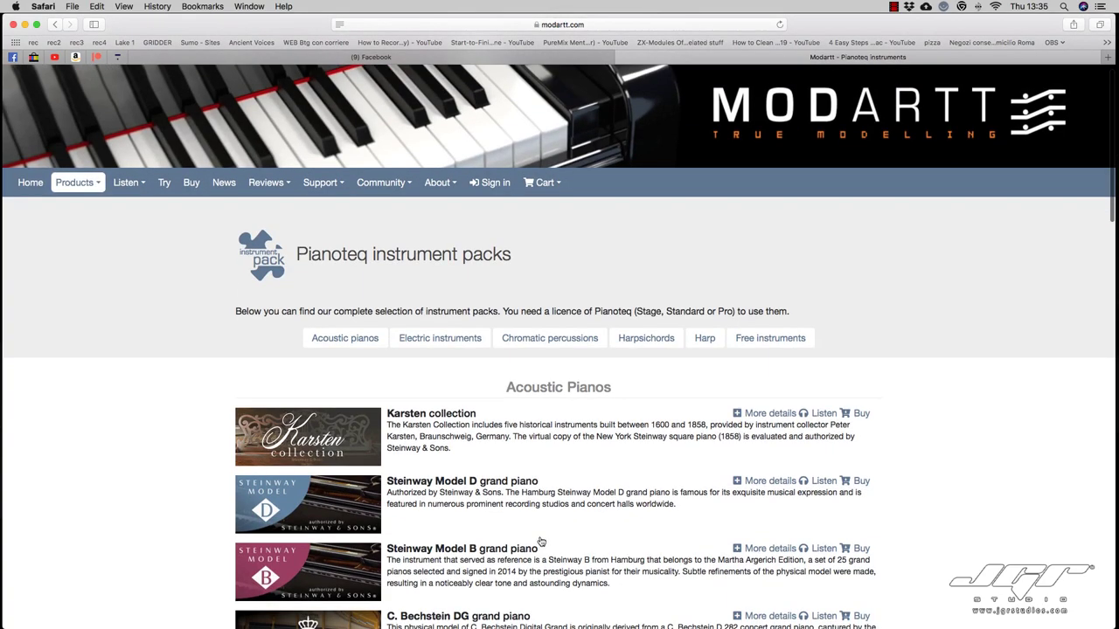
scroll(475, 347, down, 5)
scroll(474, 347, up, 5)
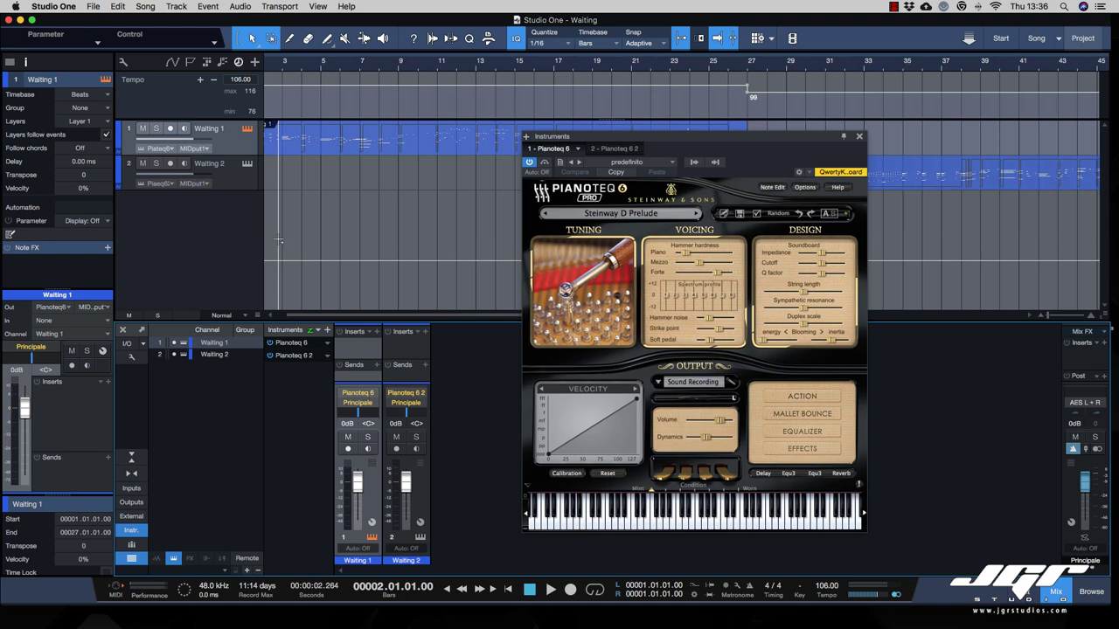
Switch to Studio One and audition the Waiting 1 track from 1.04.01.00 with the Steinway D Prelude preset, keeping its region clear of the plugin window.
scroll(278, 242, up, 3)
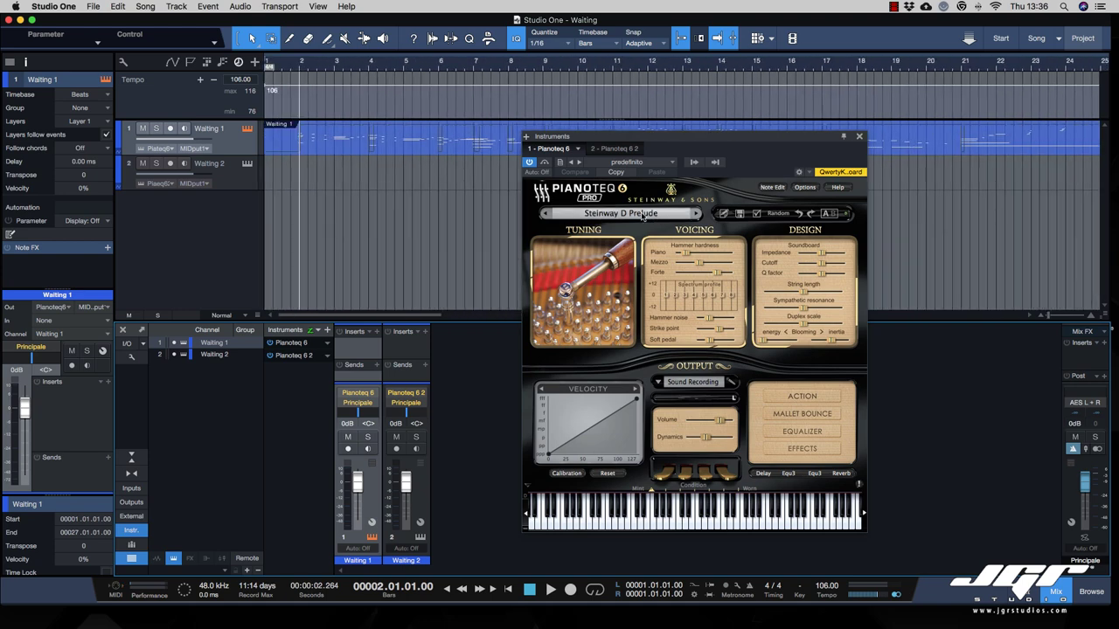
click(291, 67)
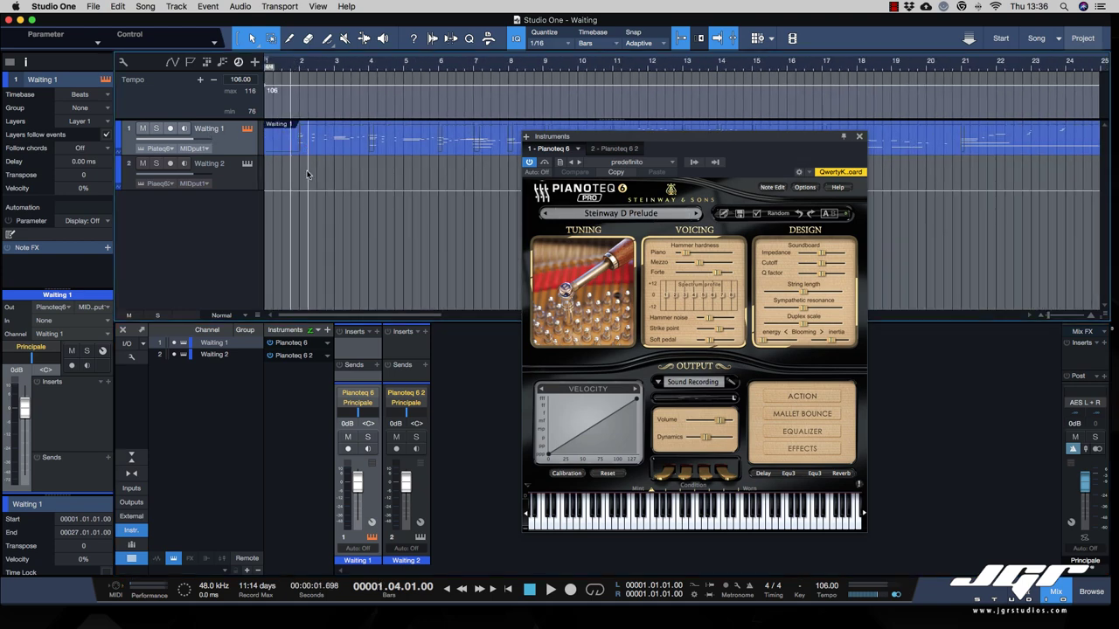
scroll(345, 166, down, 3)
scroll(346, 164, down, 2)
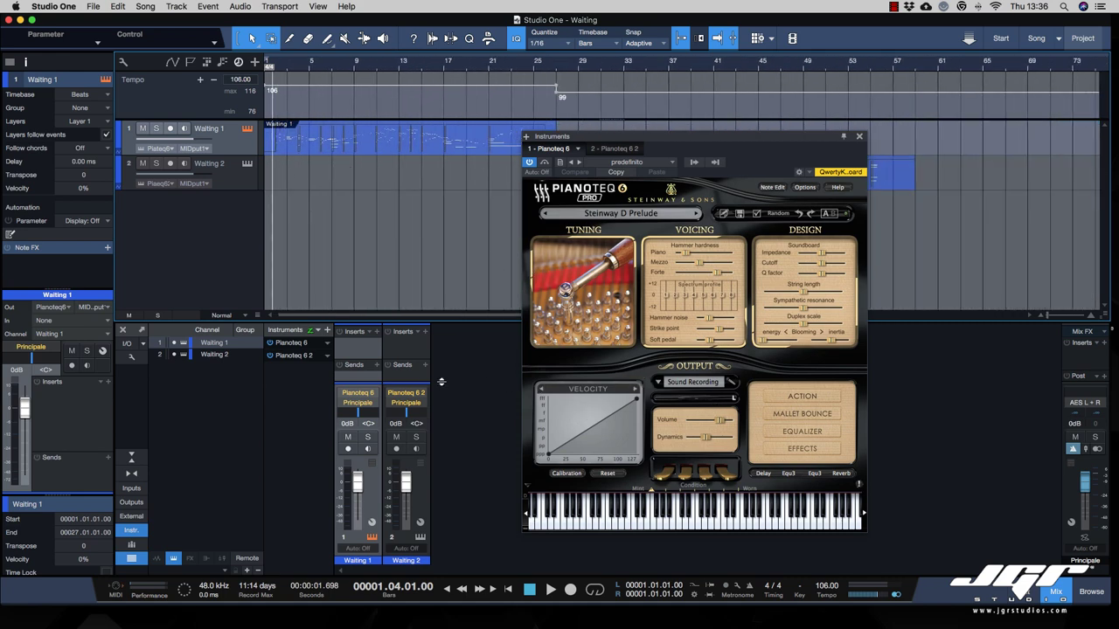
key(space)
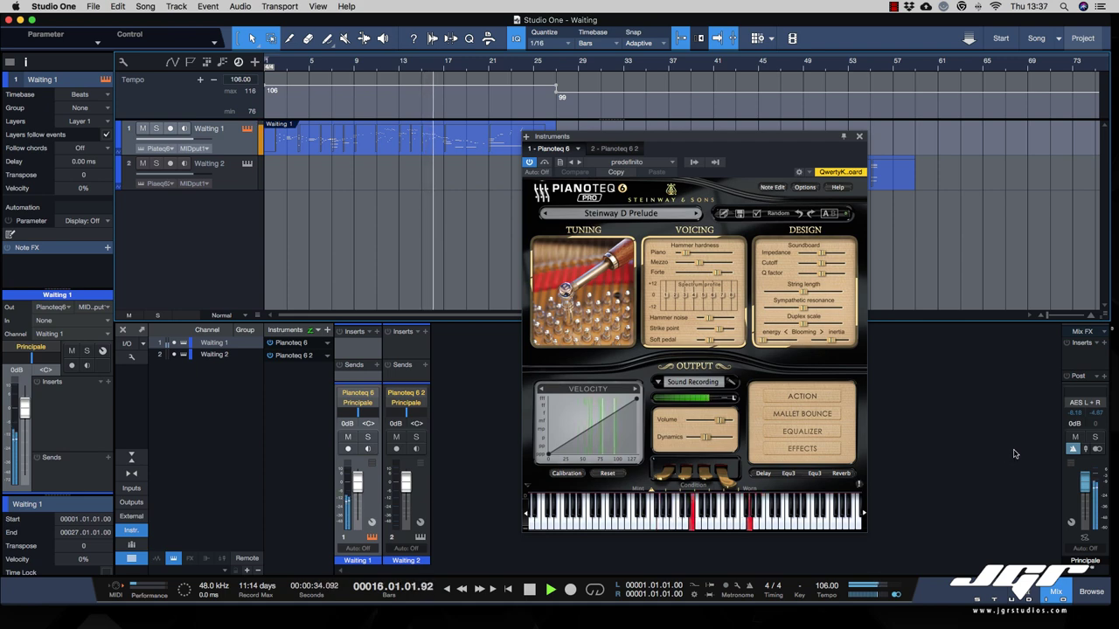
drag(712, 137, 783, 137)
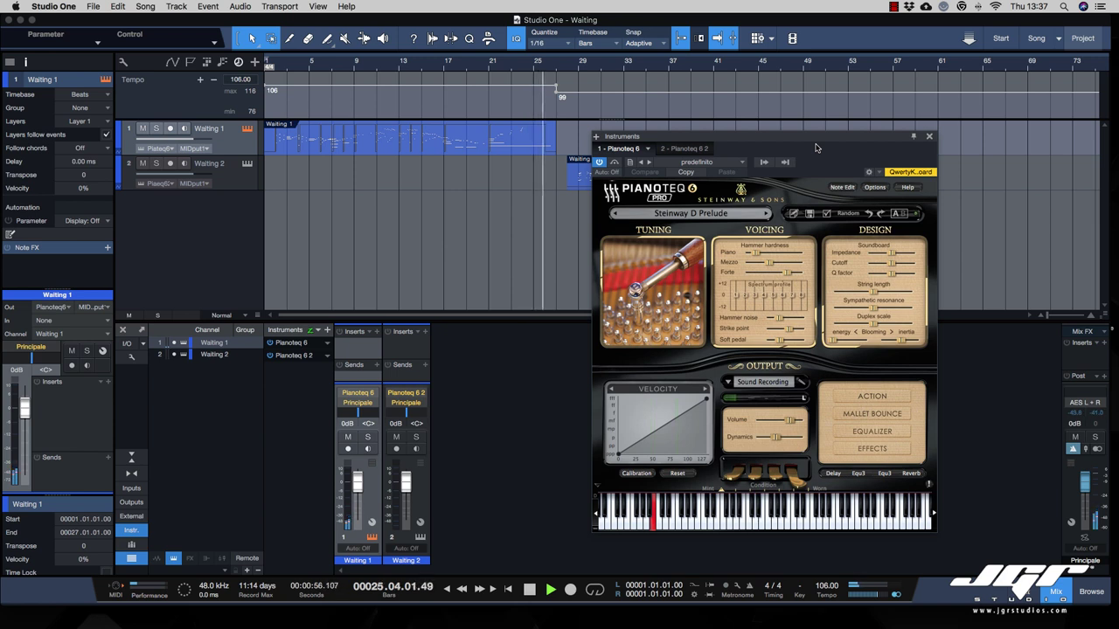
key(space)
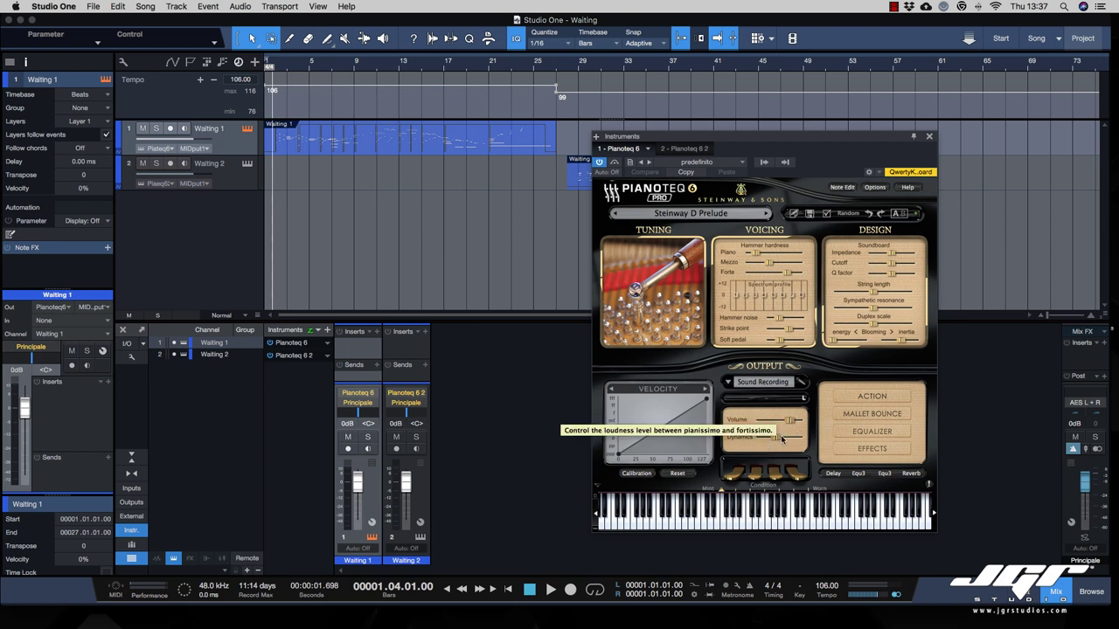
Lower Pianoteq's output volume and dynamics and soften the hammer hardness, with Forte at 0.71, while the track plays.
drag(774, 441, 790, 423)
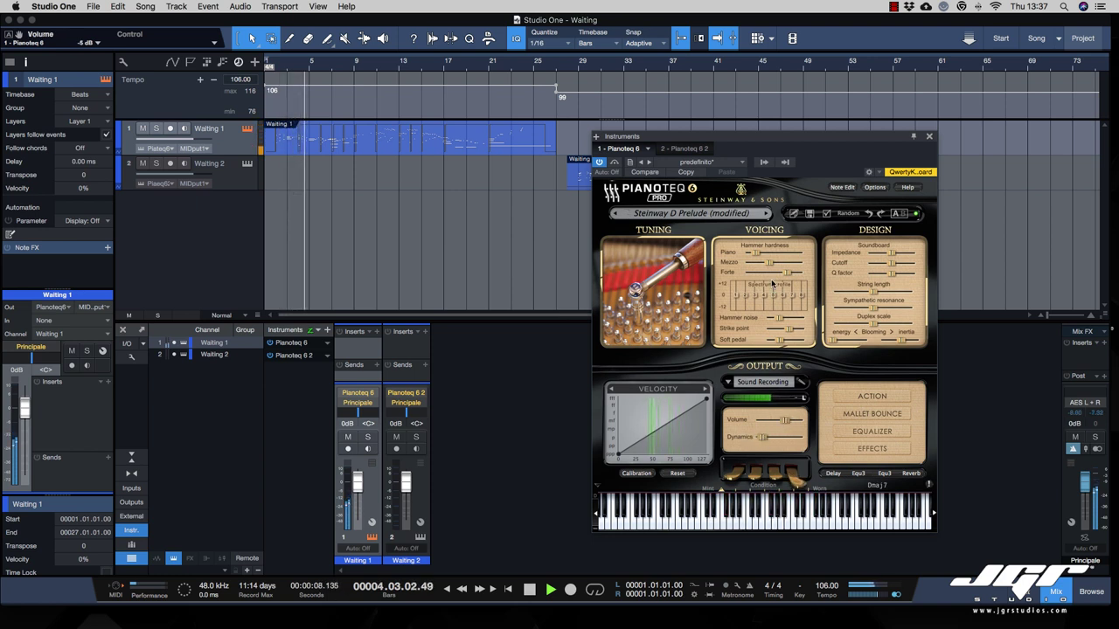
drag(757, 252, 779, 274)
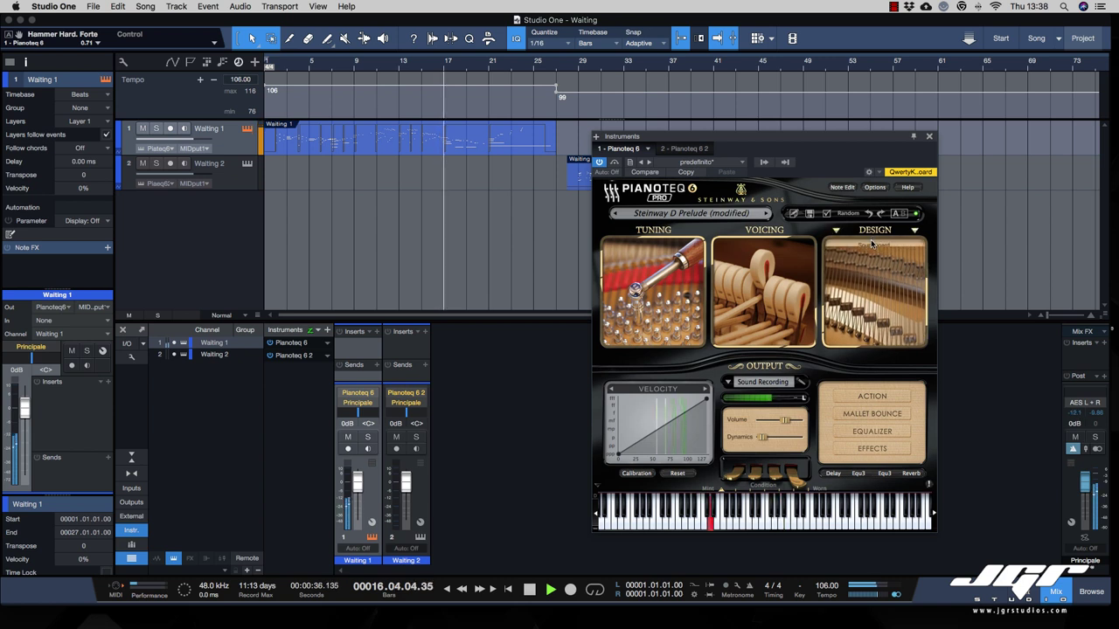
Adjust the soundboard design by raising the cutoff, lowering the Q factor and setting the impedance to 0.84.
mouse_move(887, 266)
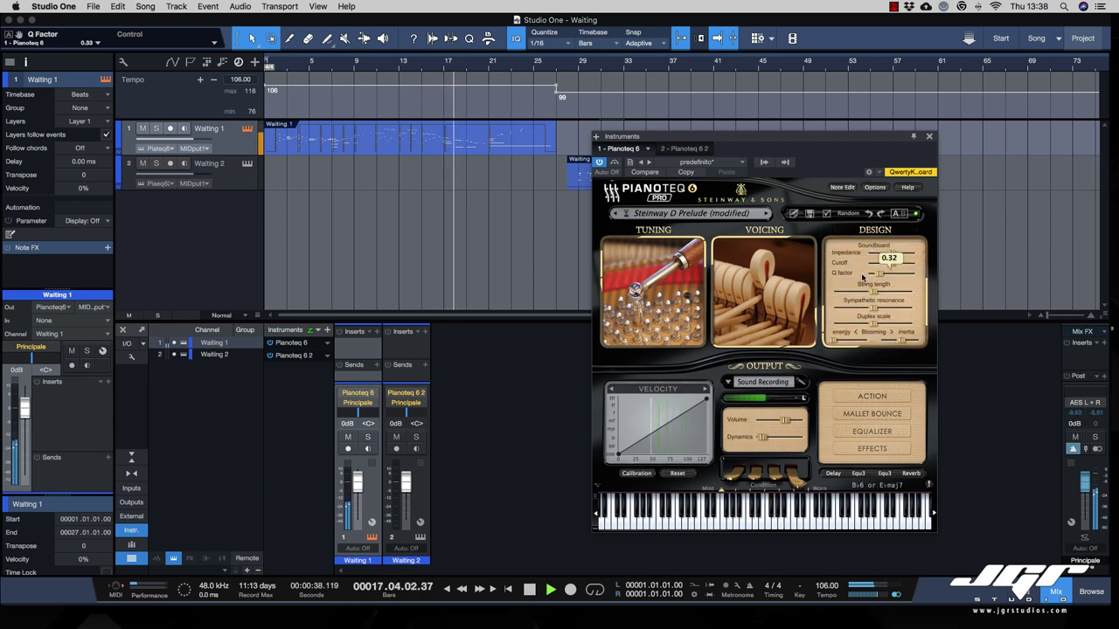
drag(892, 262, 917, 252)
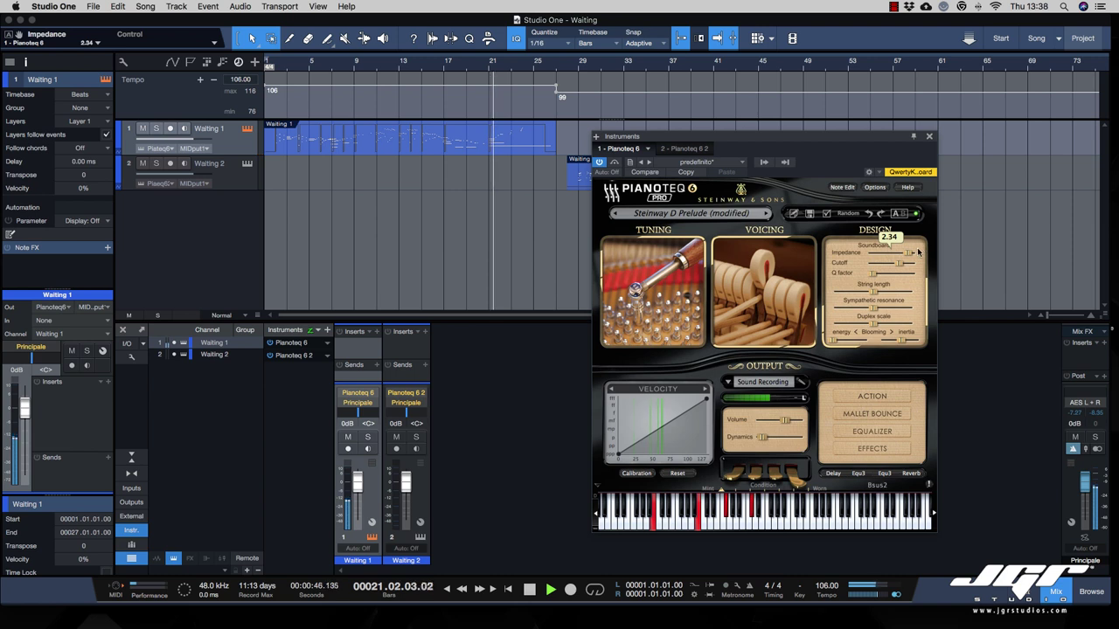
drag(923, 253, 880, 253)
Set the hammer hardness to 0.51 for Piano and 0.62 for Mezzo in the voicing settings.
mouse_move(761, 284)
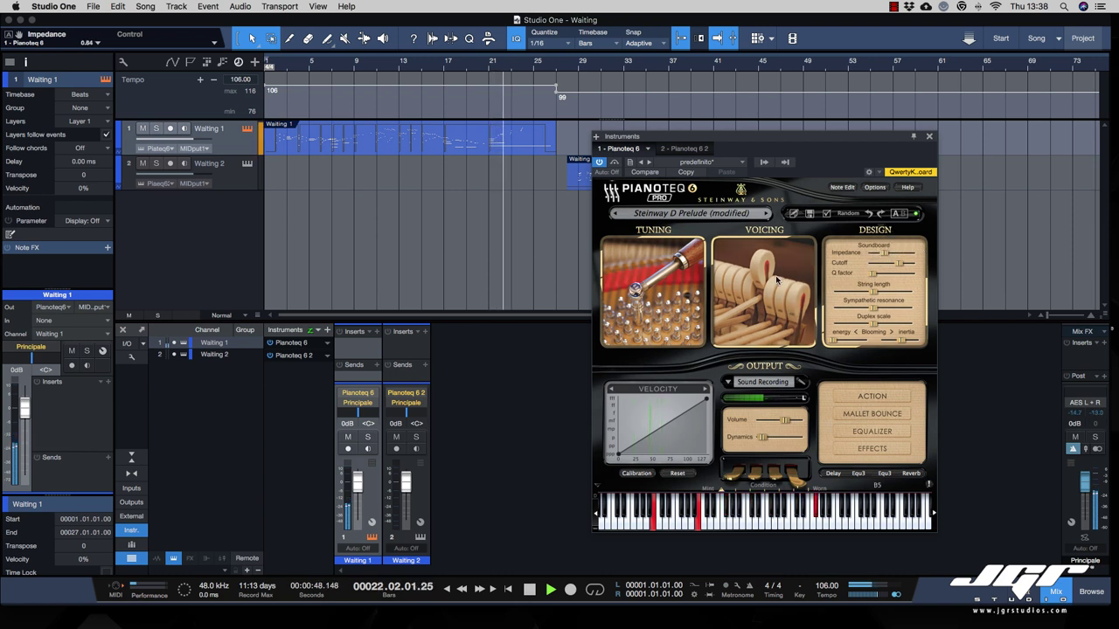
click(764, 253)
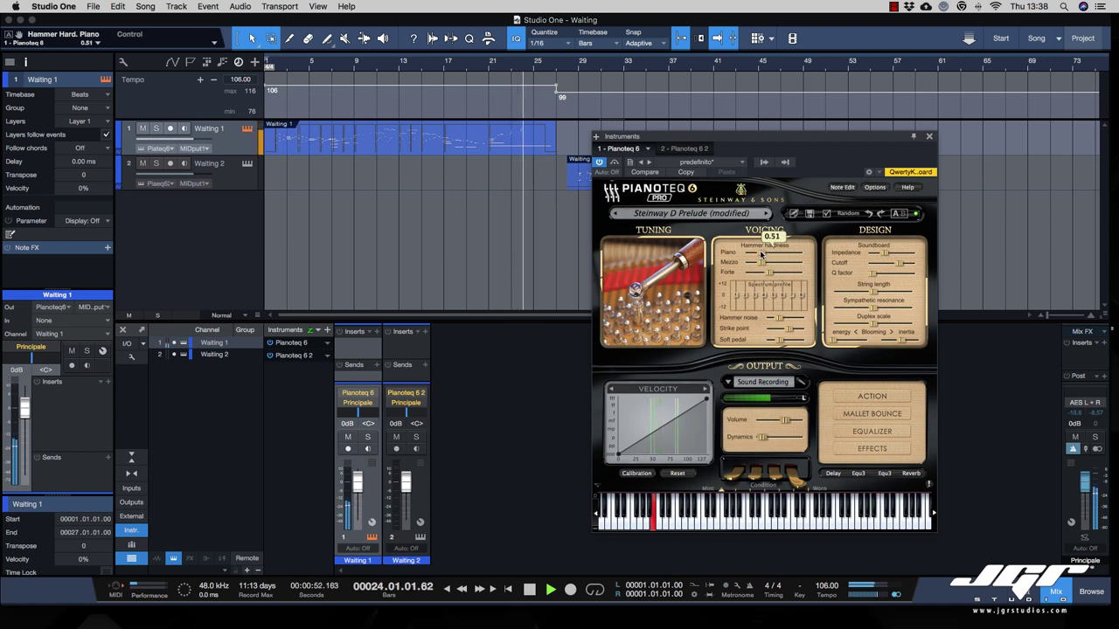
click(770, 262)
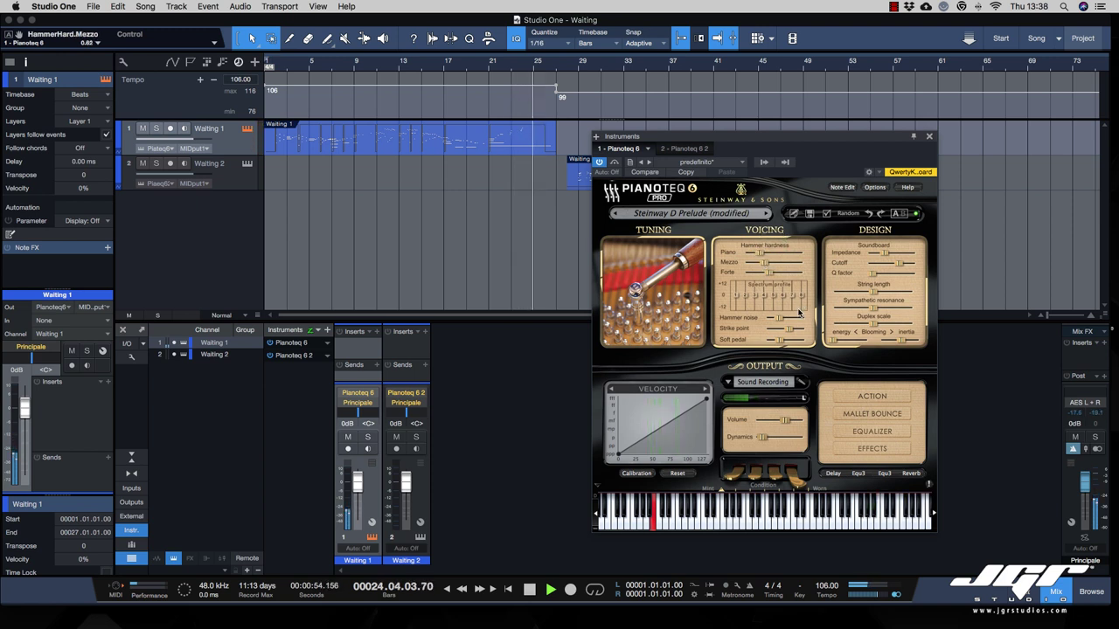
mouse_move(774, 266)
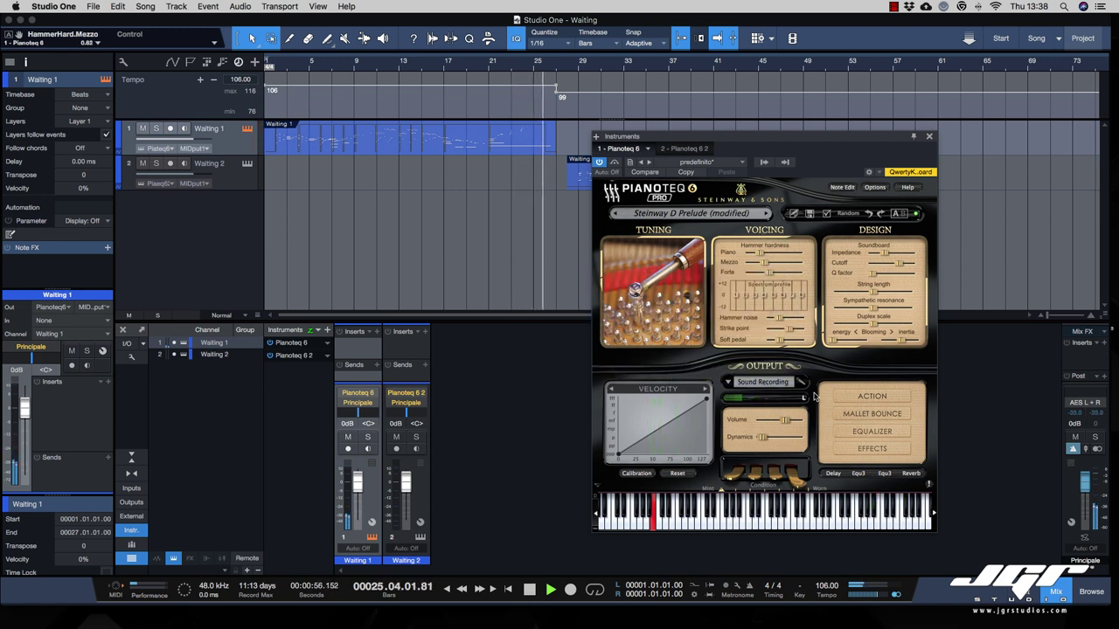
Raise the output dynamics, set the volume to -4 dB and lower the upper end point of the velocity curve.
mouse_move(753, 439)
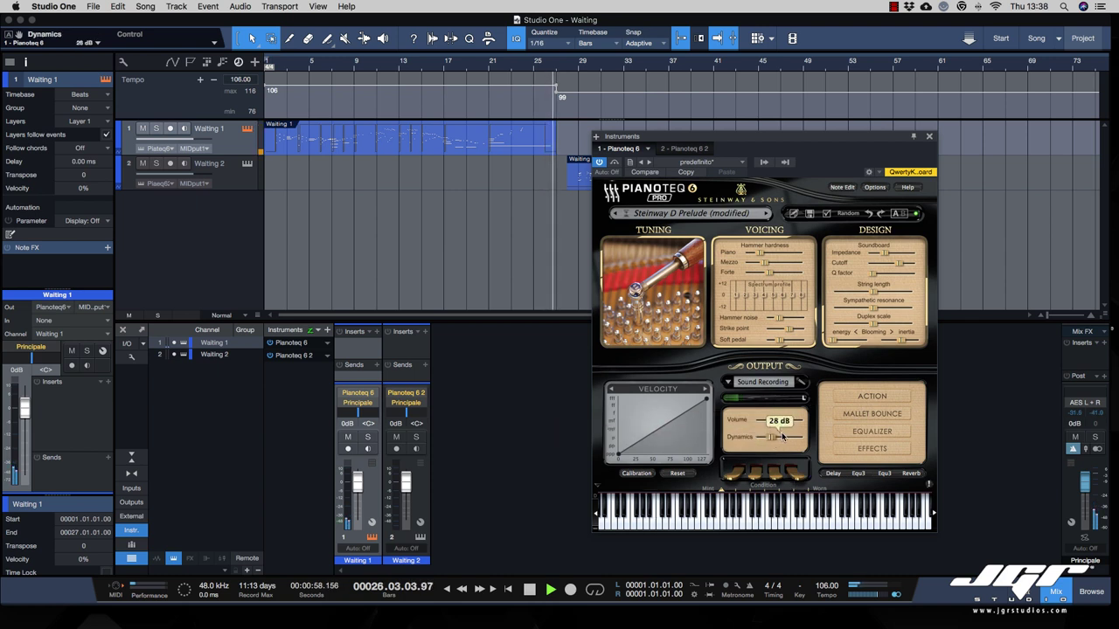
click(784, 431)
drag(709, 400, 781, 426)
click(781, 426)
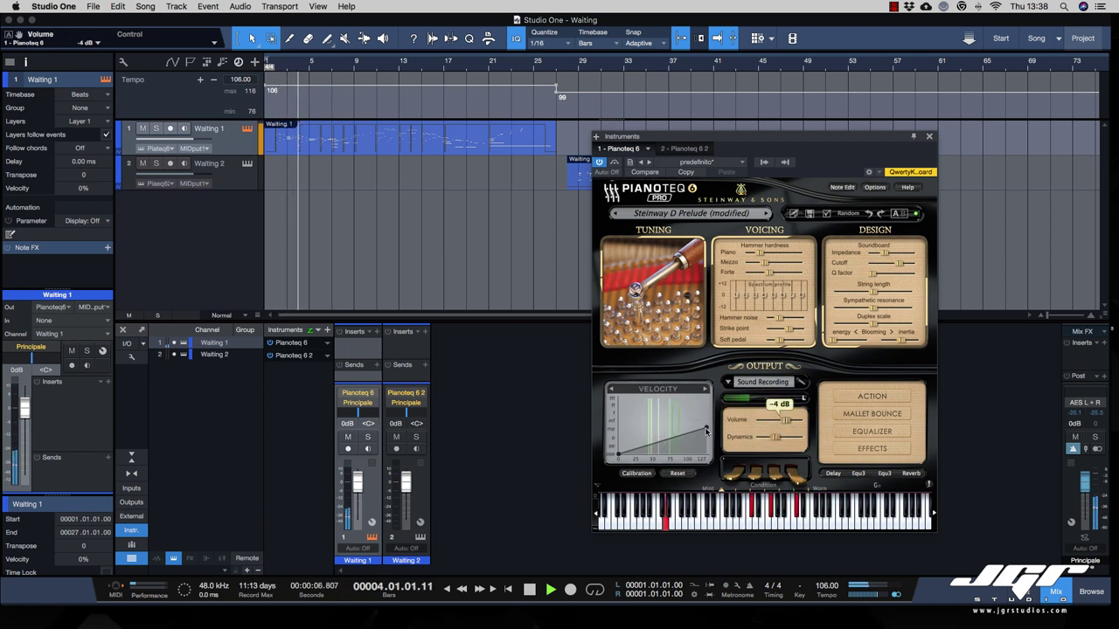
drag(707, 427, 709, 420)
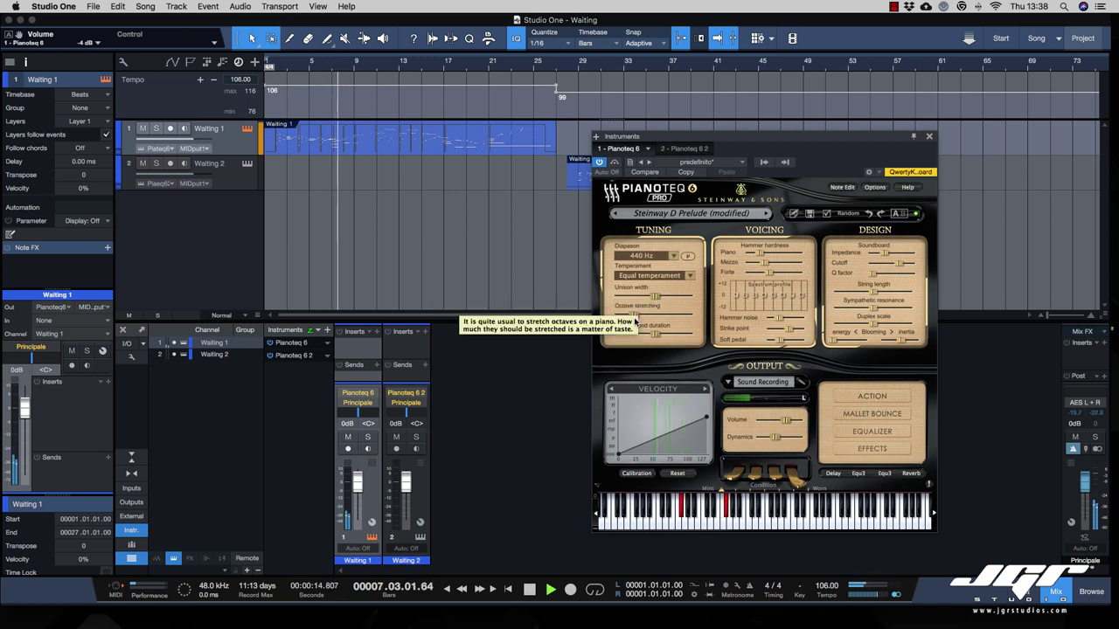
Set the piano tuning's diapason to 432 Hz.
click(657, 257)
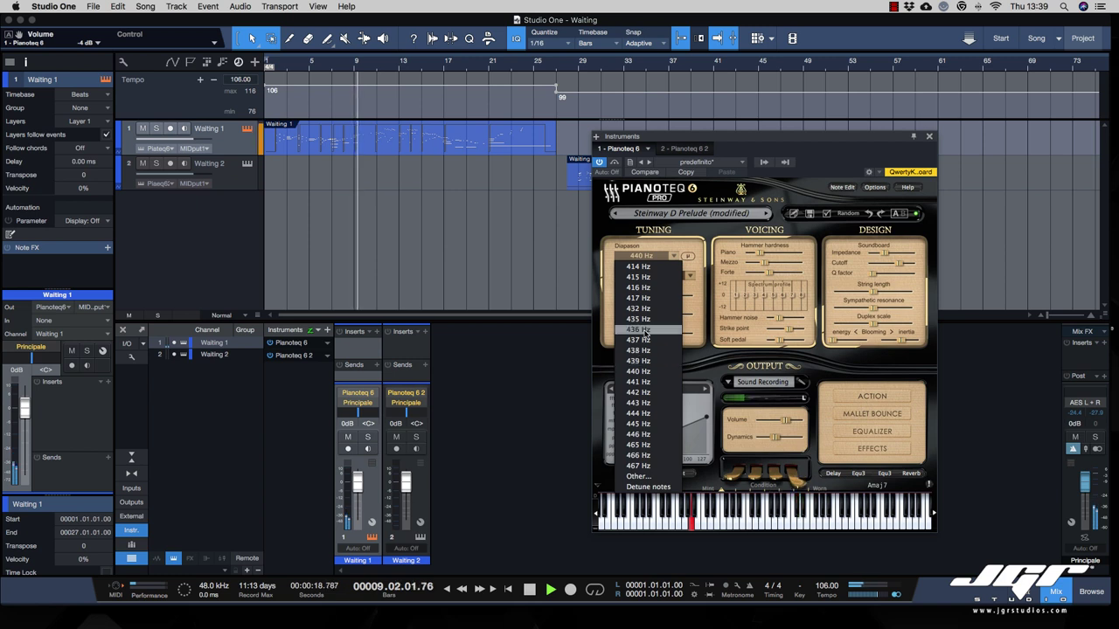
click(642, 308)
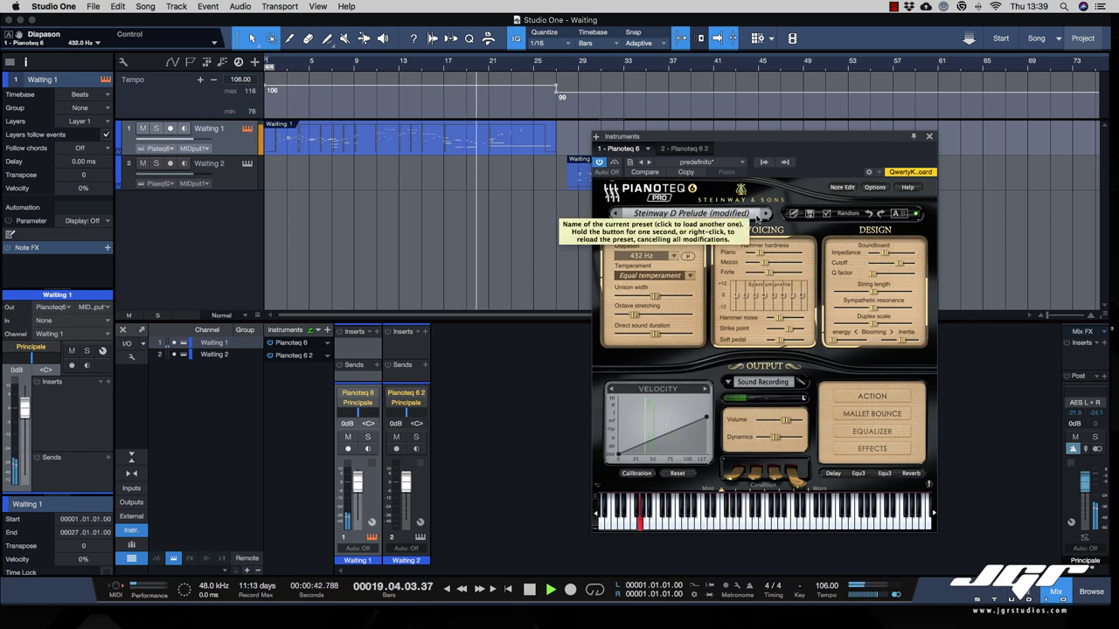
Re-angle microphones 1 and 2 in the microphone placement view and close the piano lid while the track plays.
click(802, 385)
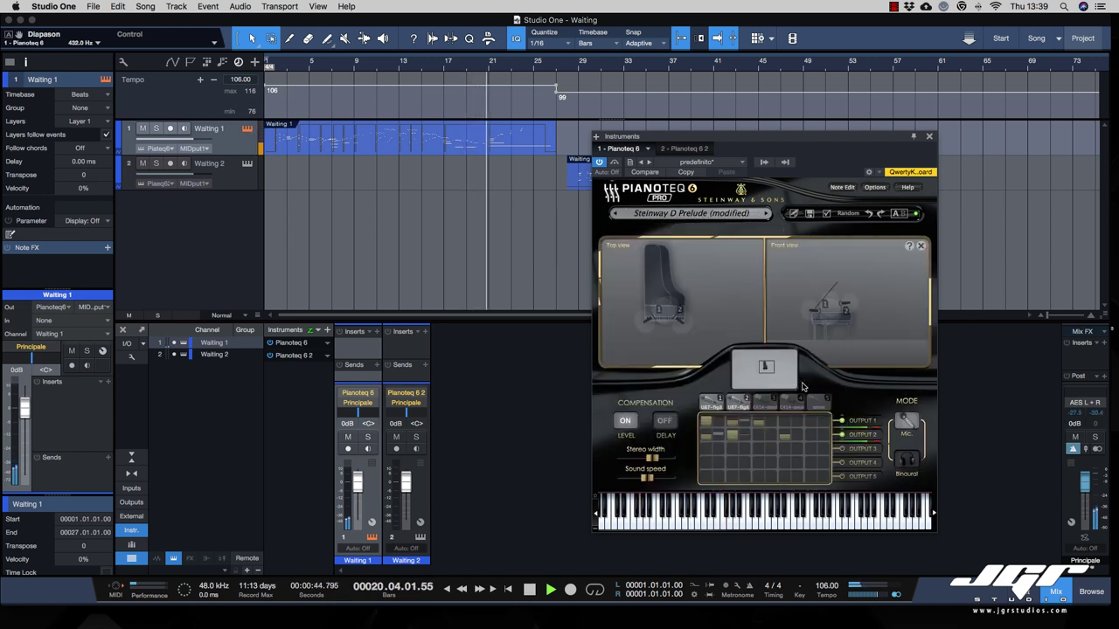
mouse_move(693, 326)
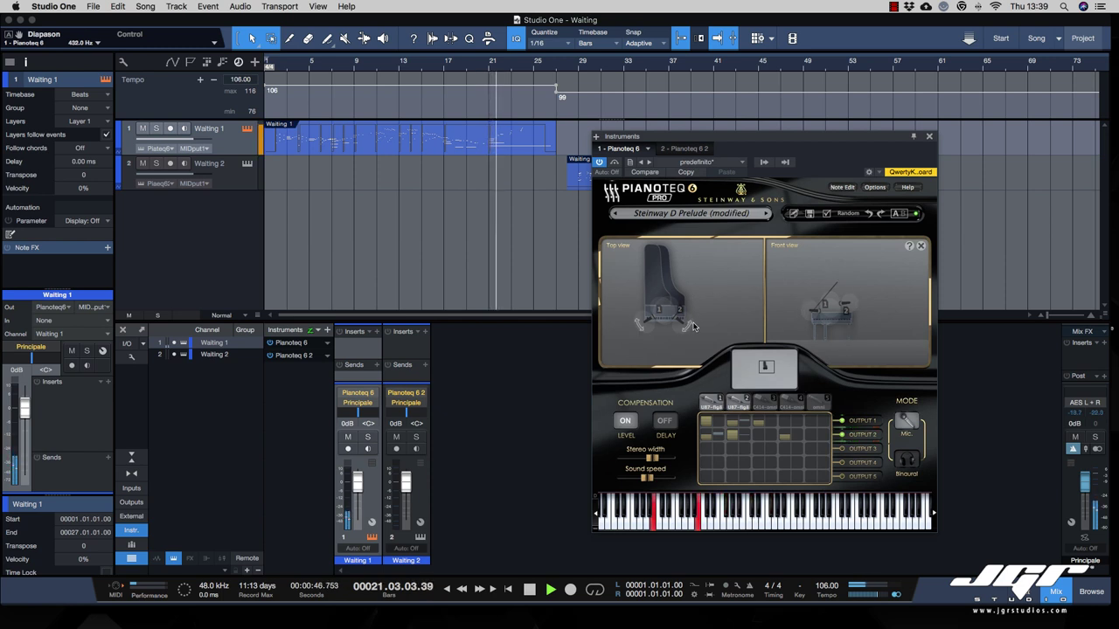
drag(693, 326, 644, 317)
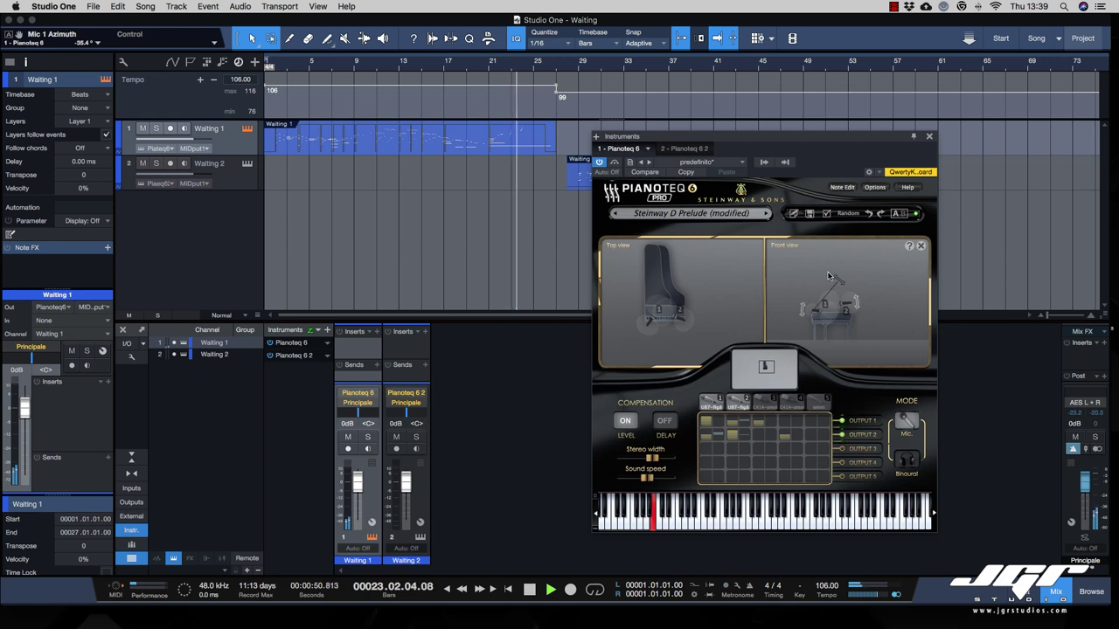
drag(839, 285, 840, 299)
key(space)
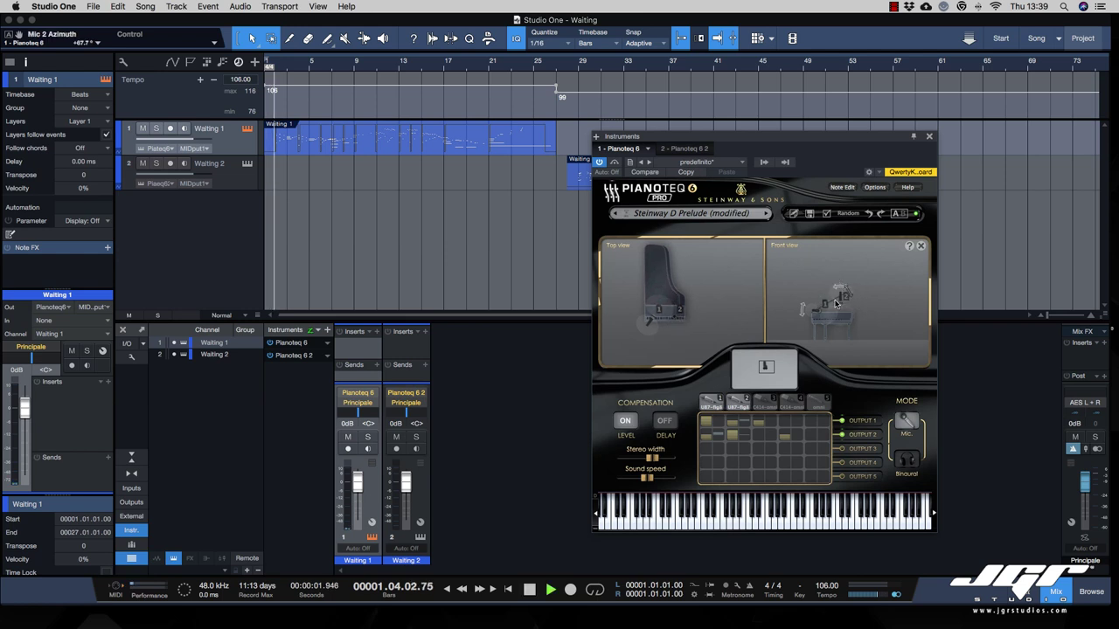
drag(808, 304, 863, 322)
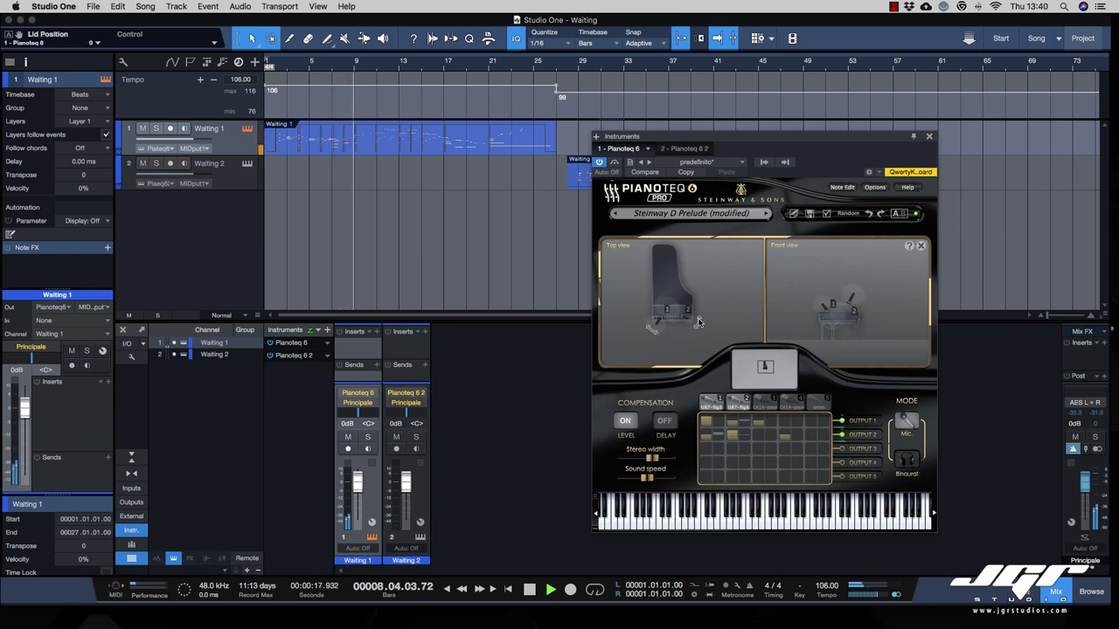
drag(699, 317, 683, 327)
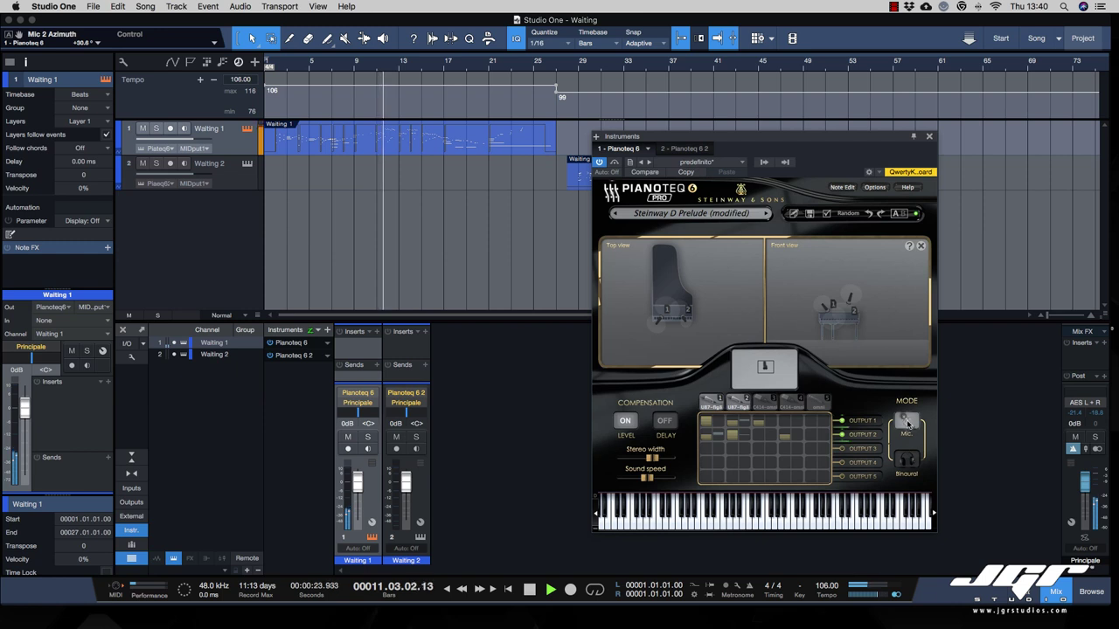
Increase the stereo width and set the sound speed to 306 m/s in Binaural mode before returning to Mic. mode.
click(906, 460)
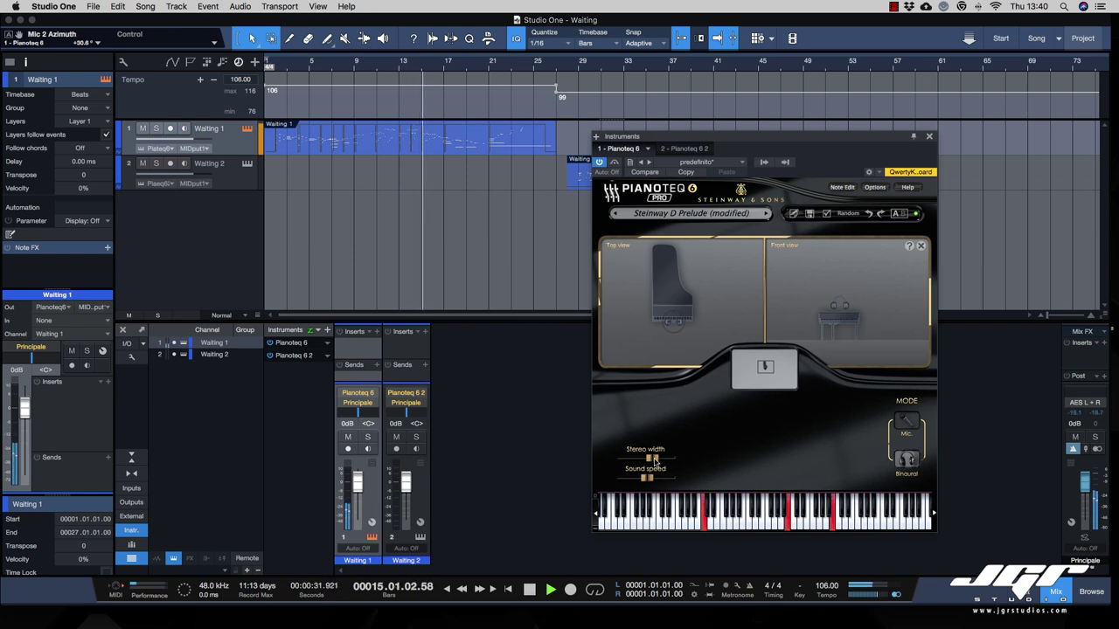
mouse_move(670, 461)
scroll(669, 460, up, 1)
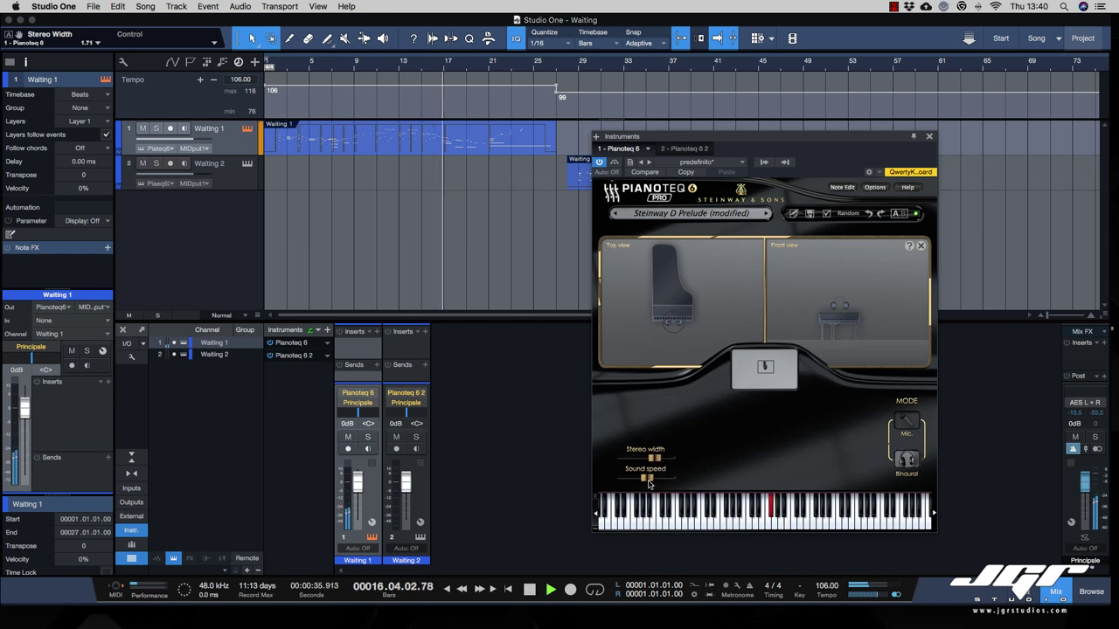
drag(649, 483, 635, 478)
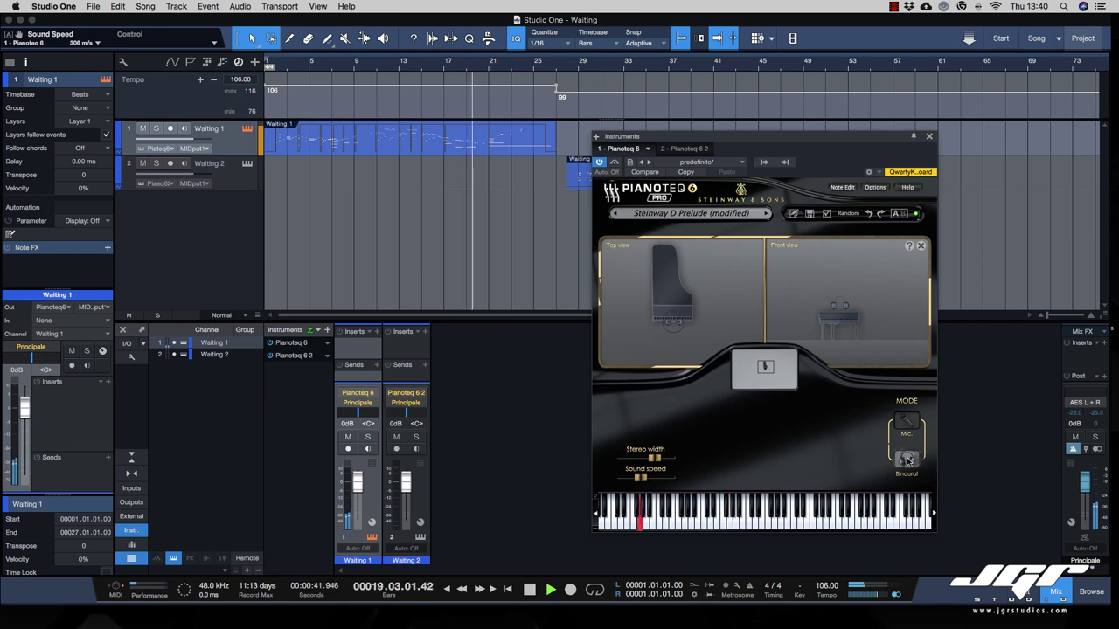
click(909, 423)
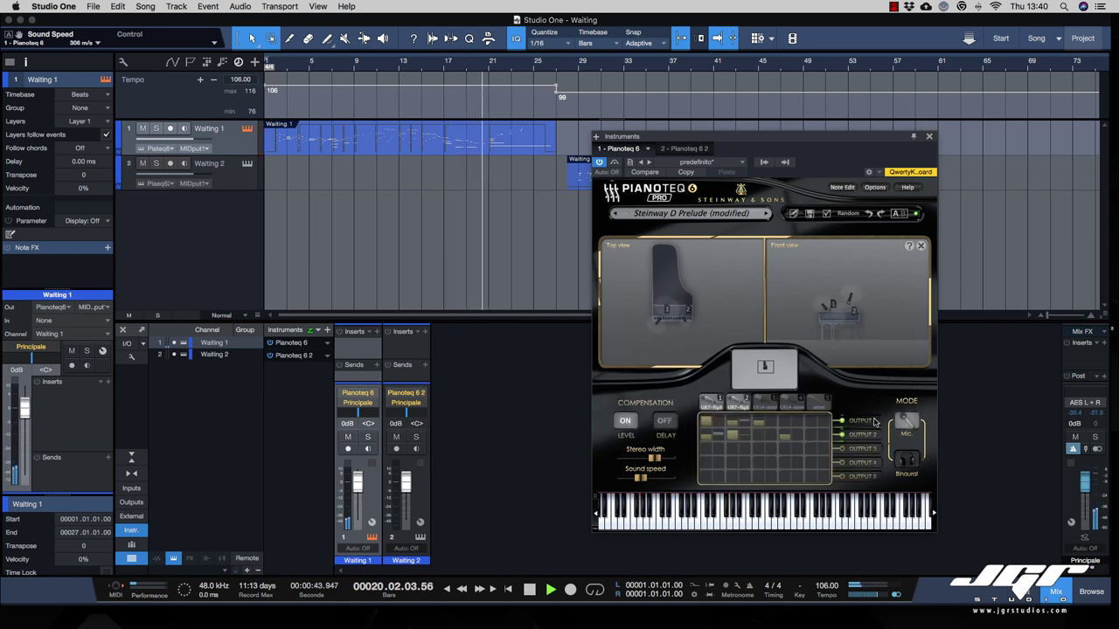
Enable microphone 3 as U87-omni, rotate it towards the piano and restart playback from the beginning.
click(766, 403)
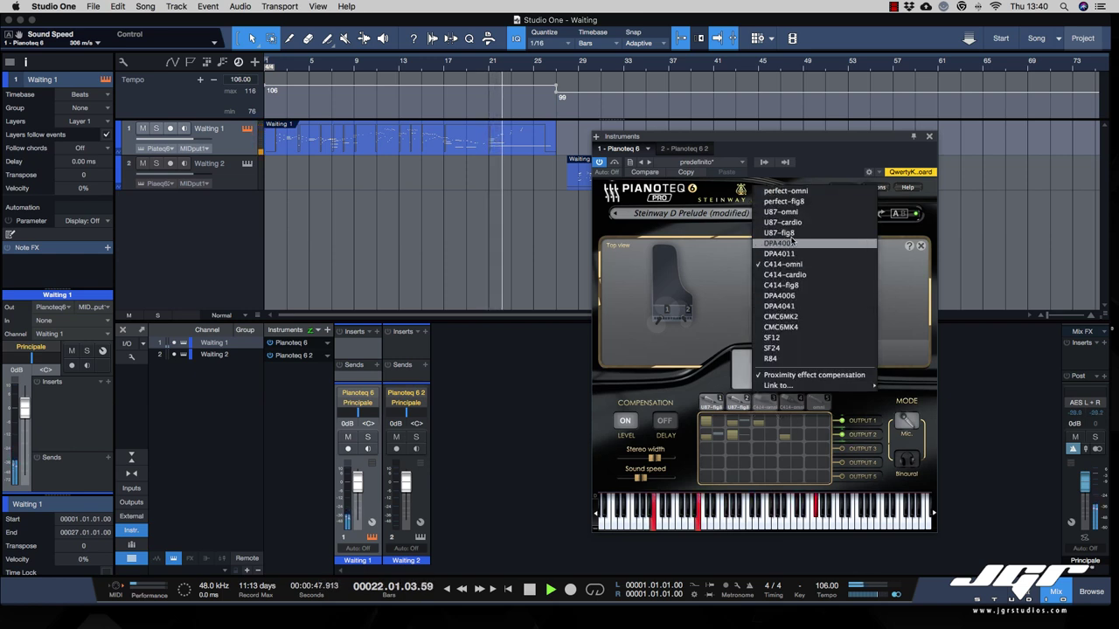
click(772, 214)
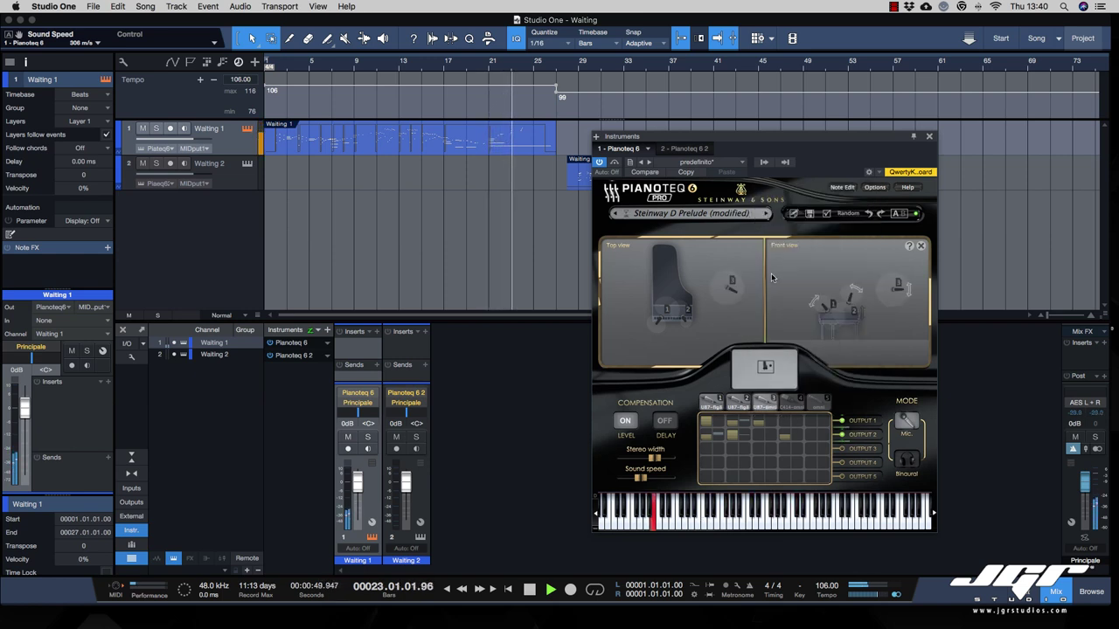
drag(737, 297, 749, 302)
key(space)
key(space)
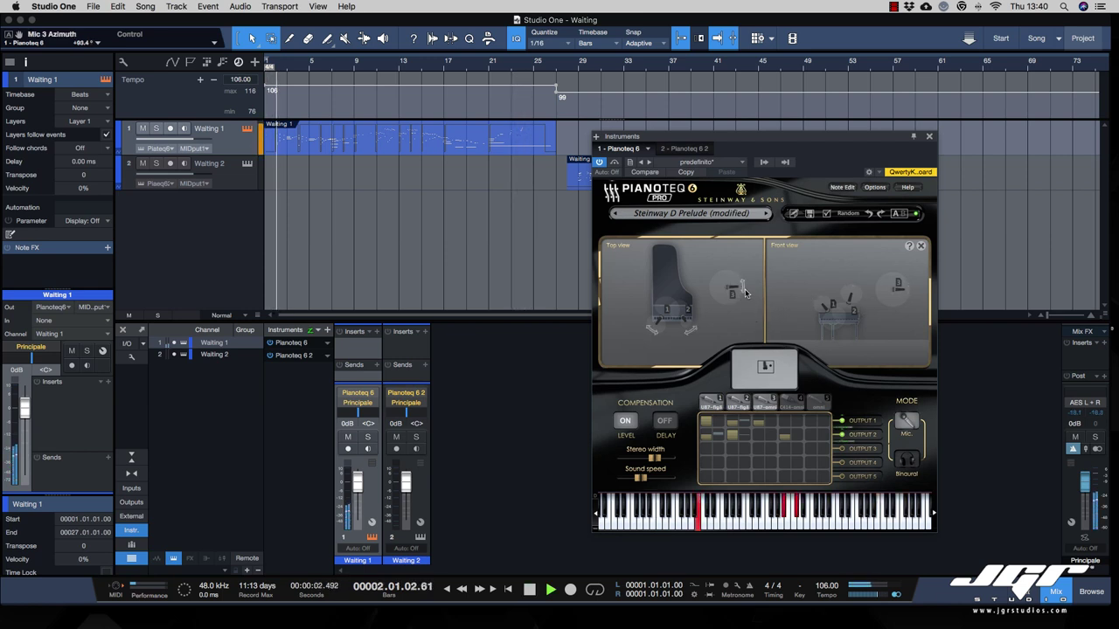
Enable microphone 4 as U87-omni on the piano's opposite side, and move microphone 3 closer with a new angle.
click(791, 403)
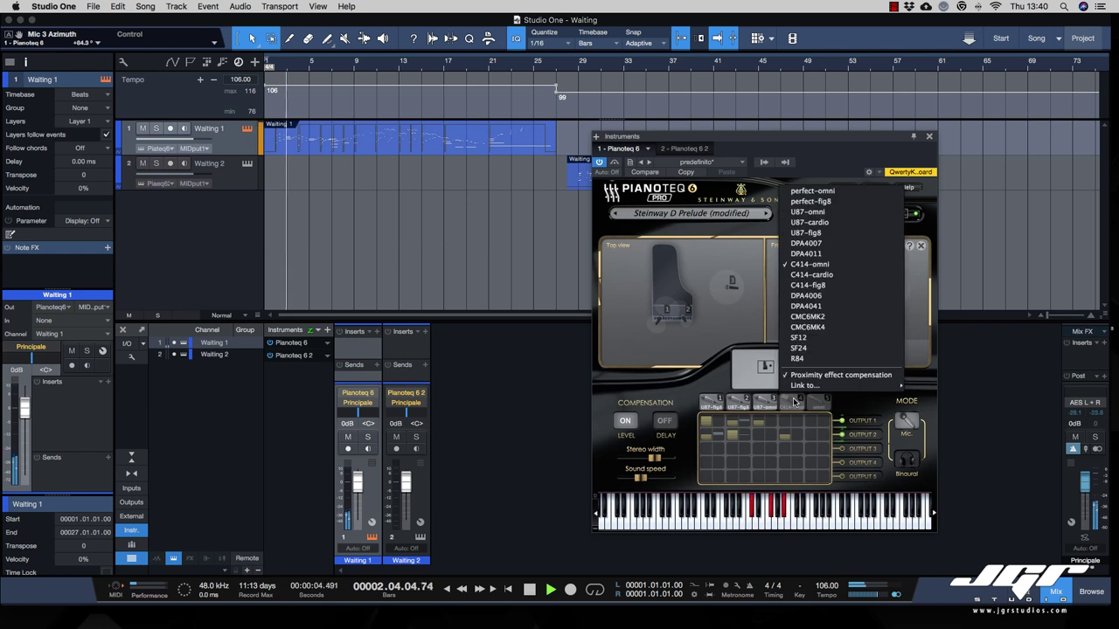
click(797, 211)
drag(719, 272, 638, 274)
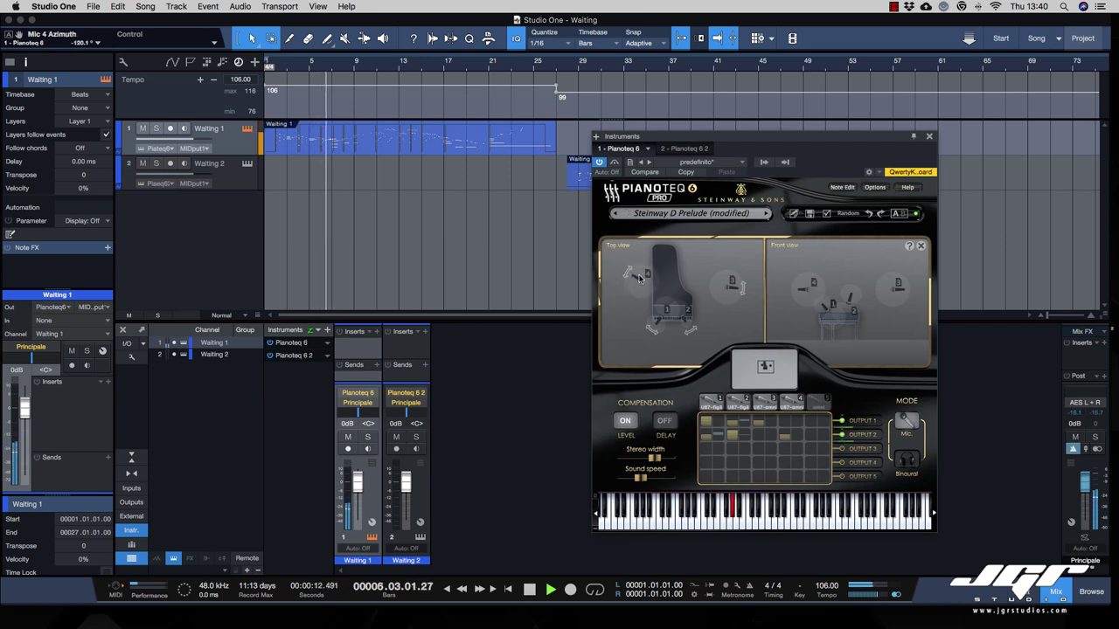
drag(741, 289, 678, 284)
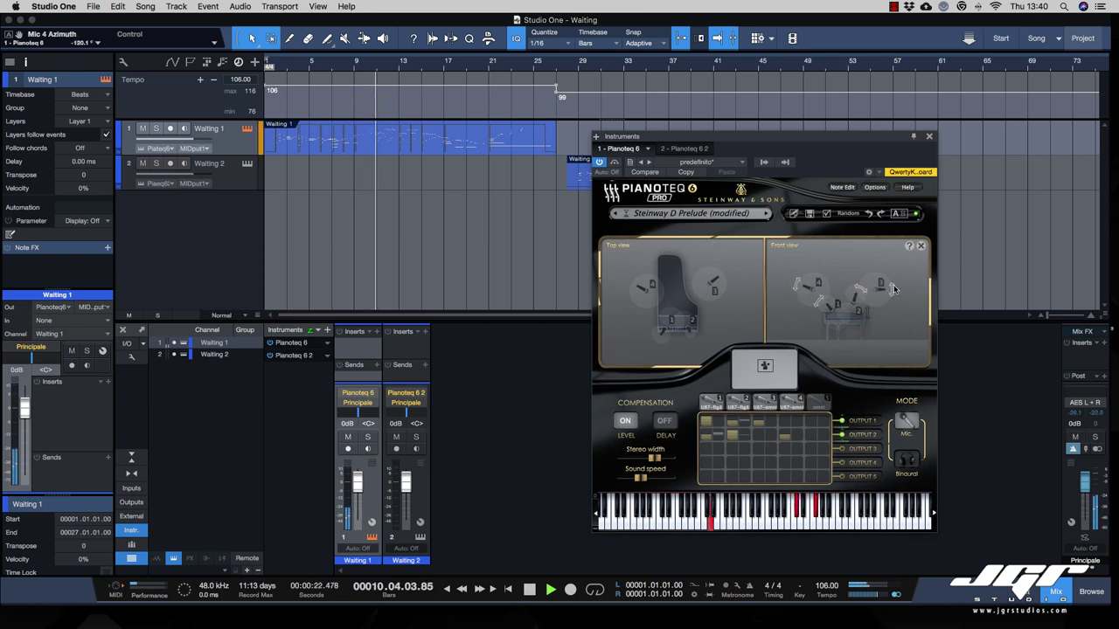
drag(881, 287, 890, 280)
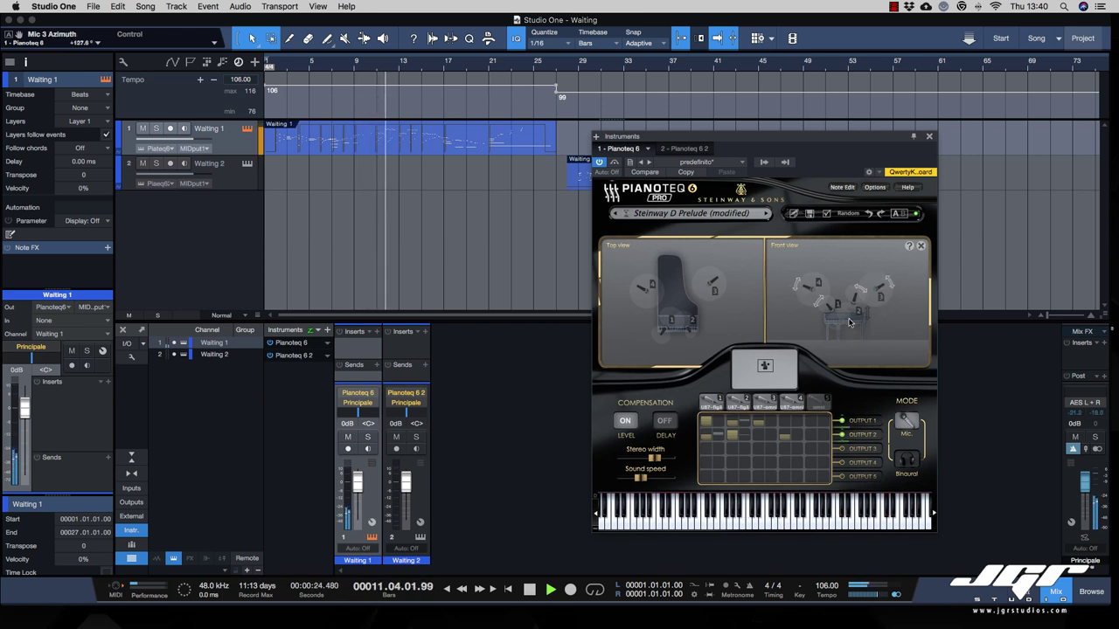
Turn off the levels of microphones 1 and 2 in the output mixer and stop playback.
mouse_move(709, 440)
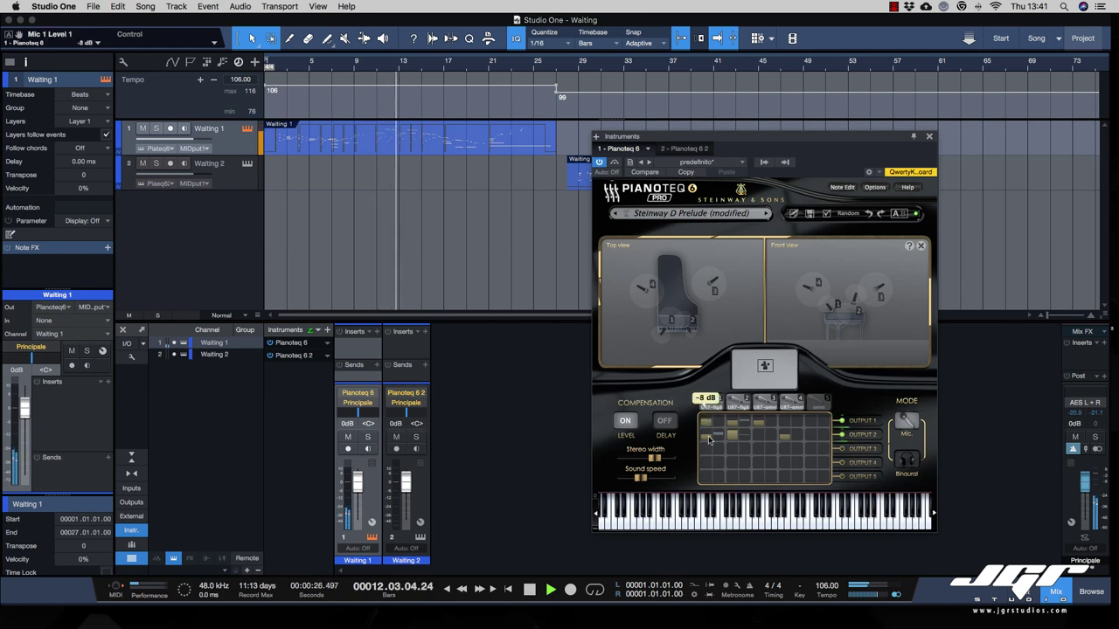
drag(720, 478, 723, 498)
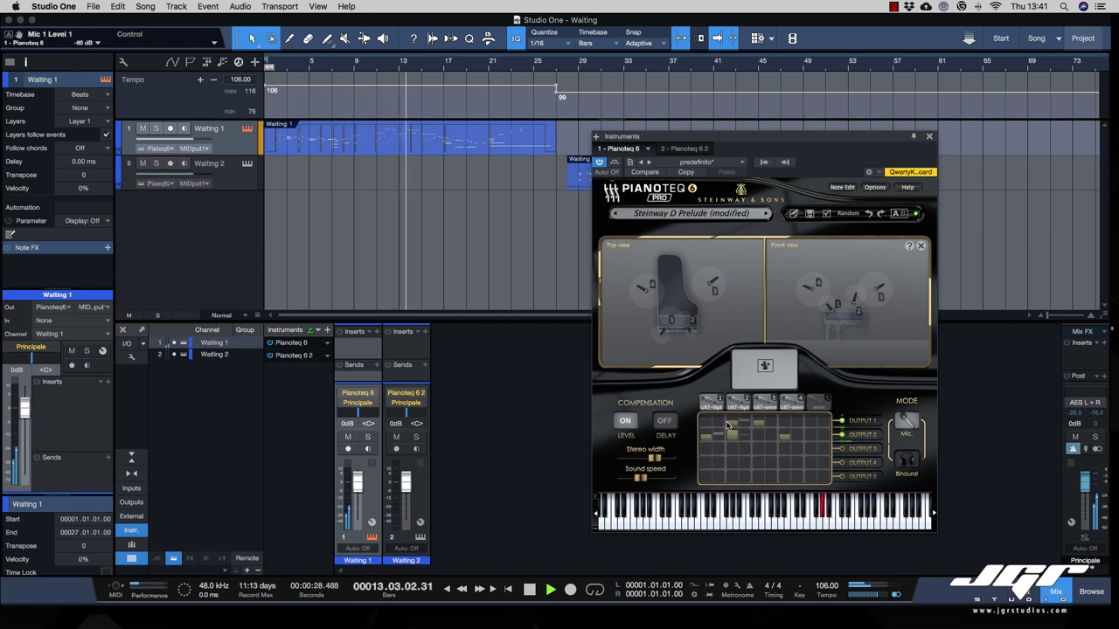
drag(733, 424, 734, 454)
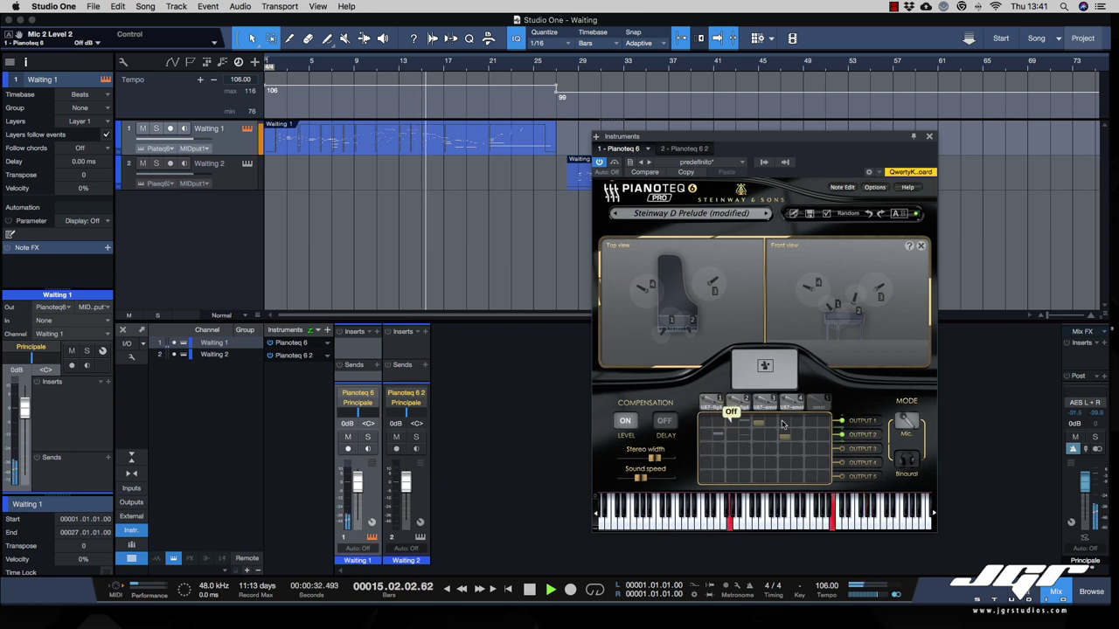
mouse_move(790, 422)
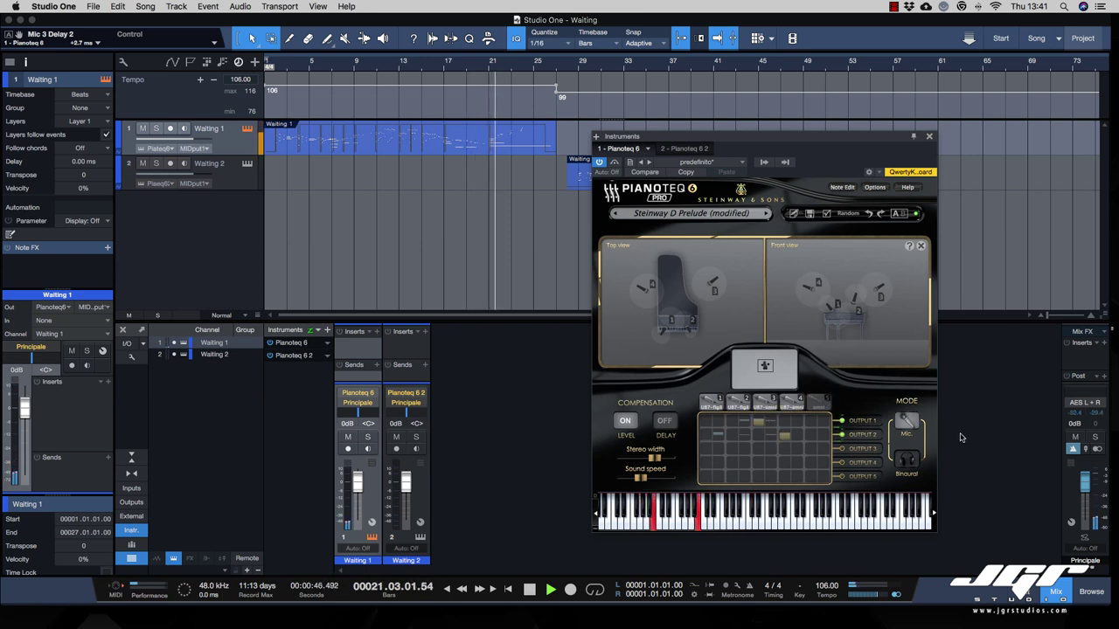
key(space)
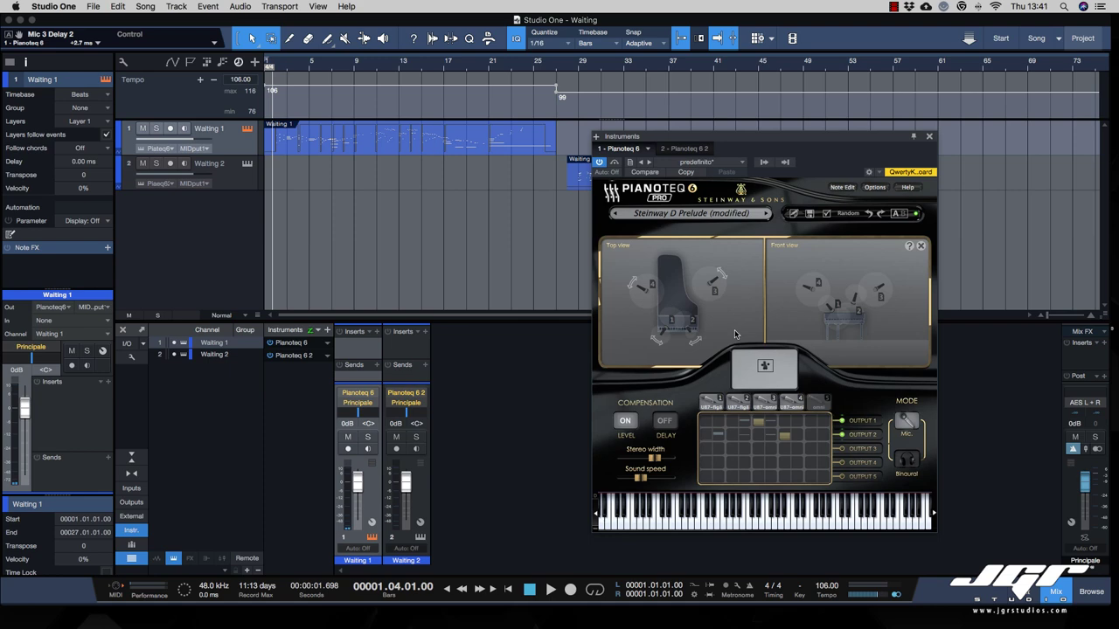
Load the Grotrian Prelude preset and lower the main output volume to -9.5 dB during playback.
click(671, 214)
mouse_move(668, 216)
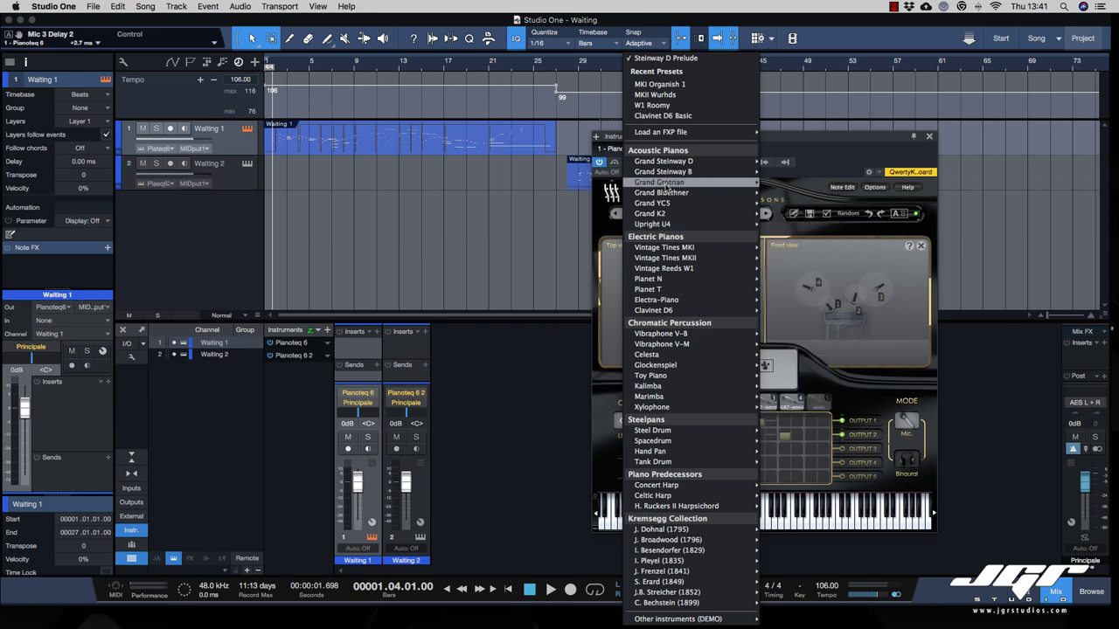
mouse_move(667, 185)
click(826, 185)
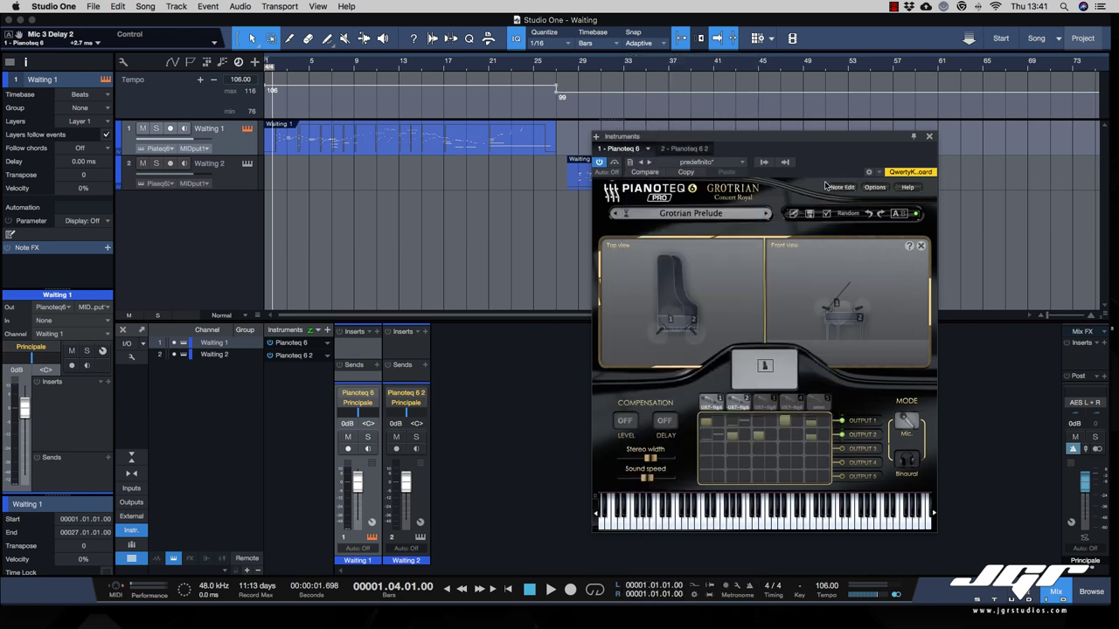
key(space)
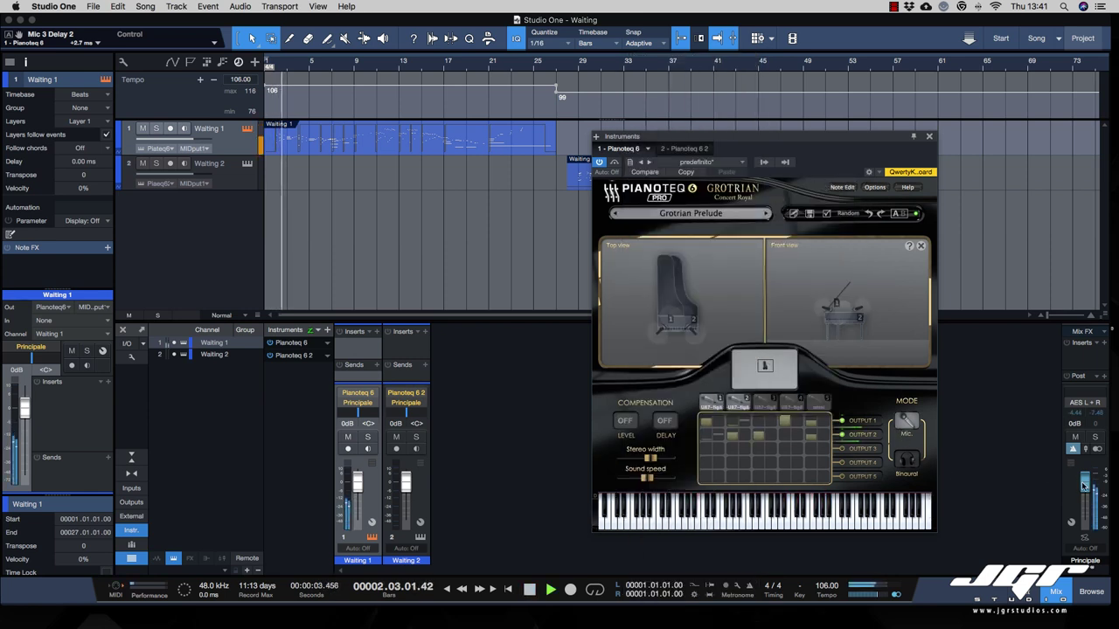
drag(1084, 483, 1088, 497)
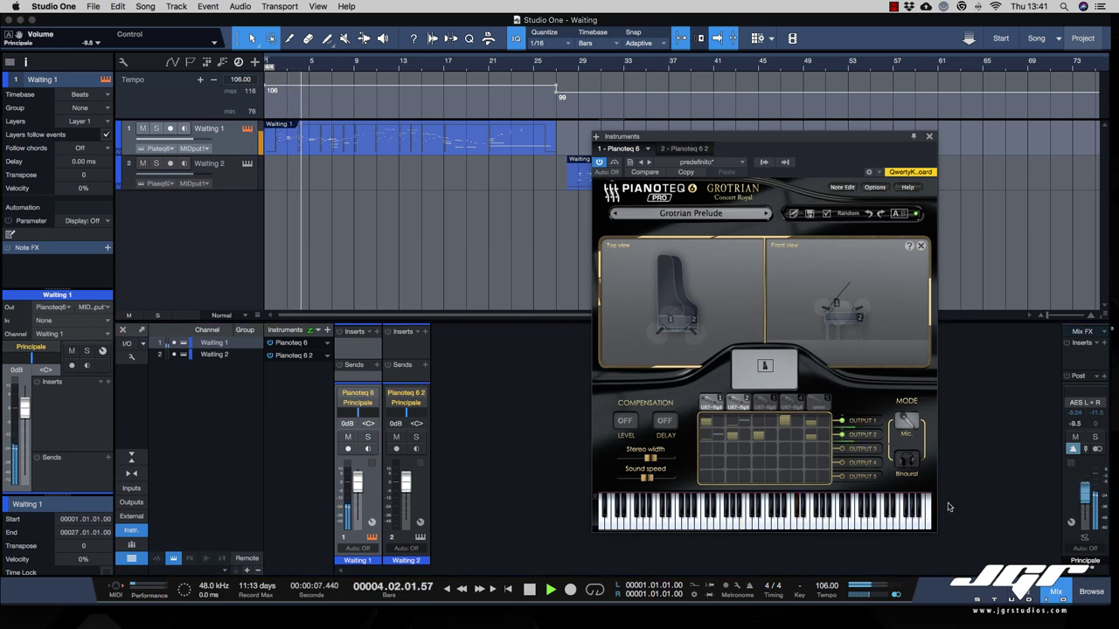
Switch the Grotrian Prelude preset to Binaural mode and close the microphone placement view.
click(774, 374)
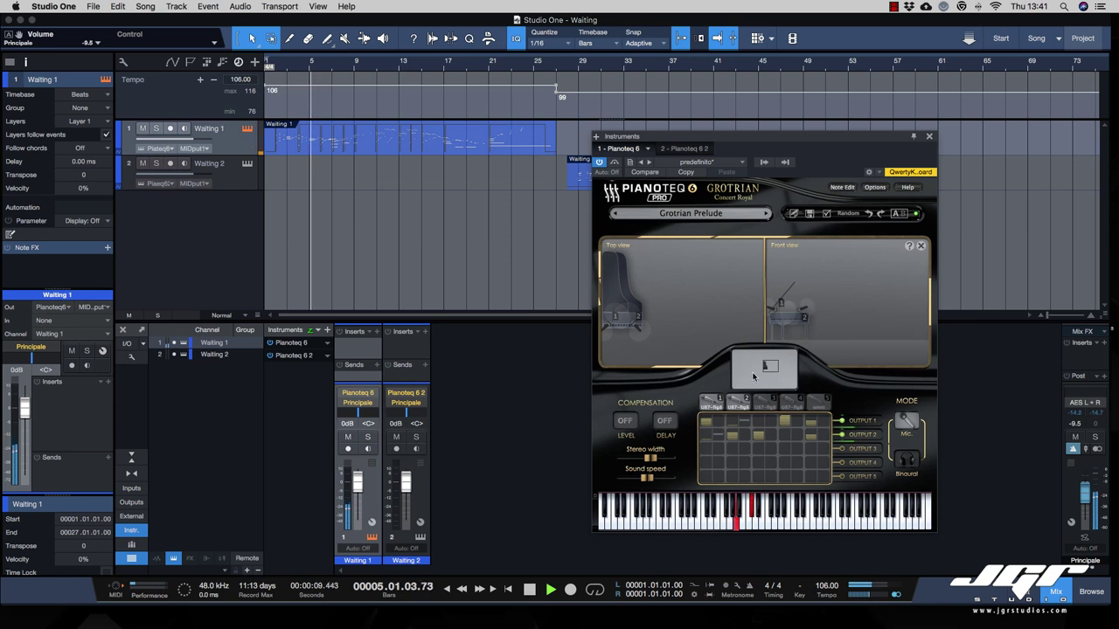
click(771, 371)
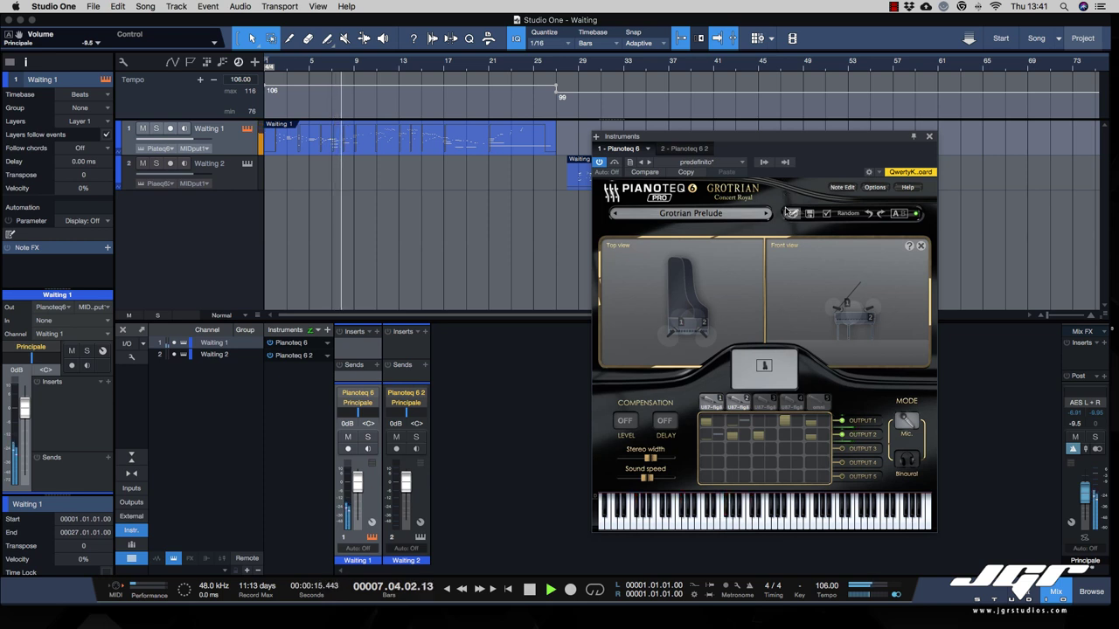
click(907, 458)
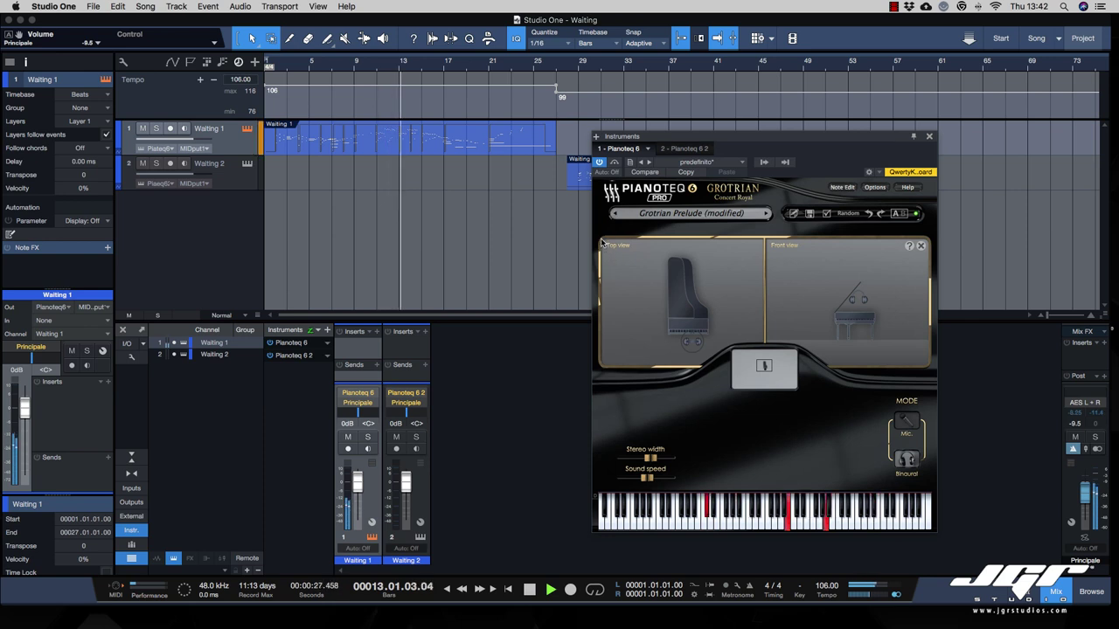
click(921, 248)
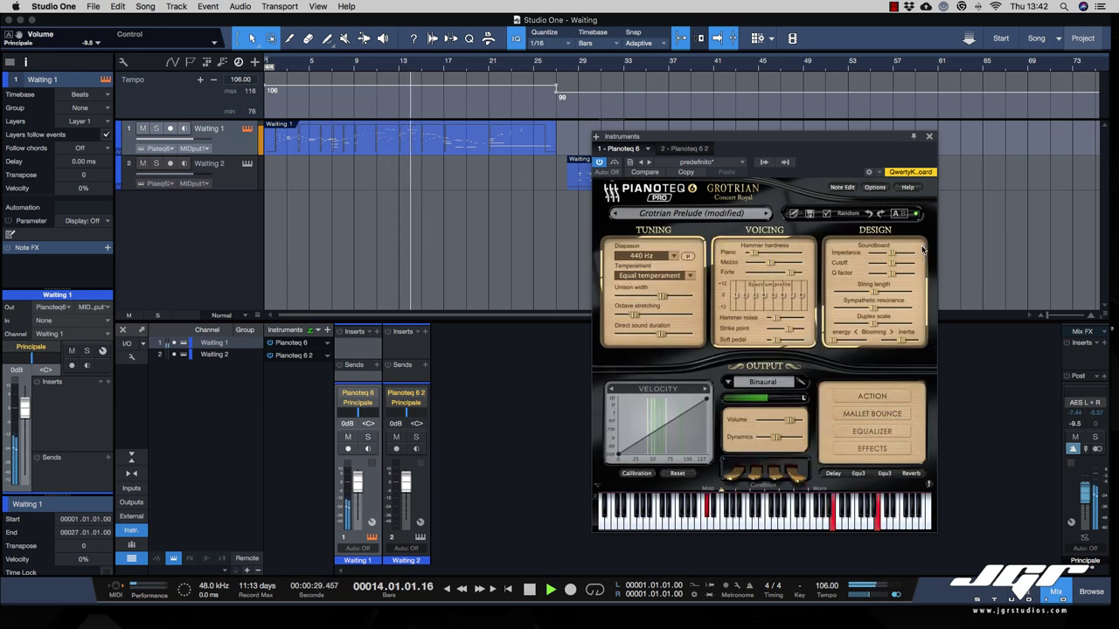
Advance to the Grotrian Concert Royal preset, and load the U4 Midnight preset of the Upright U4.
click(762, 213)
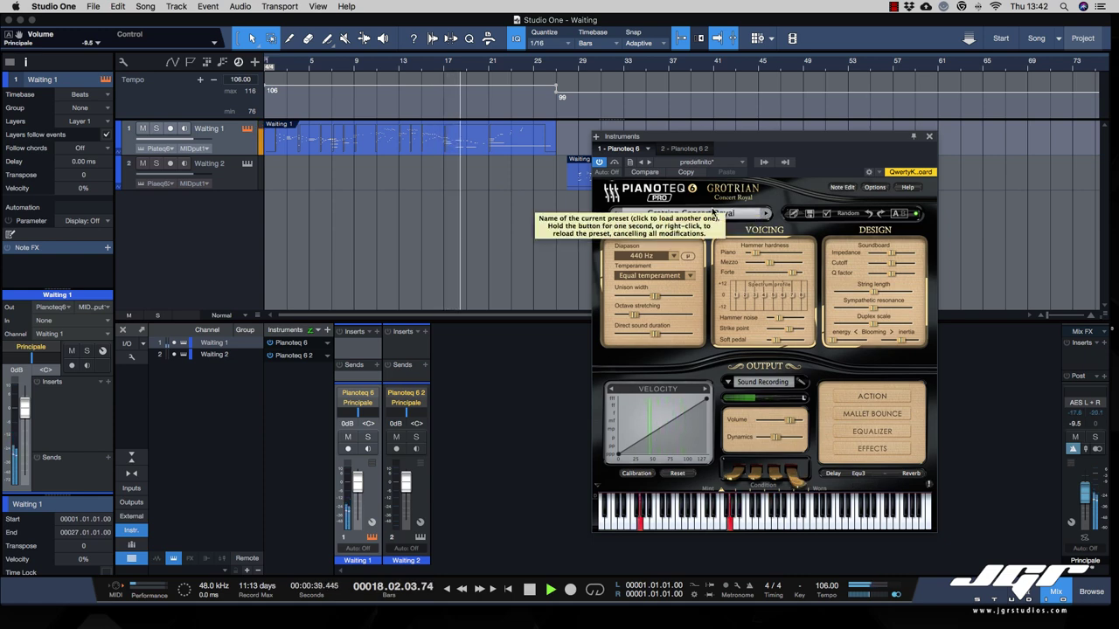
click(717, 213)
mouse_move(718, 212)
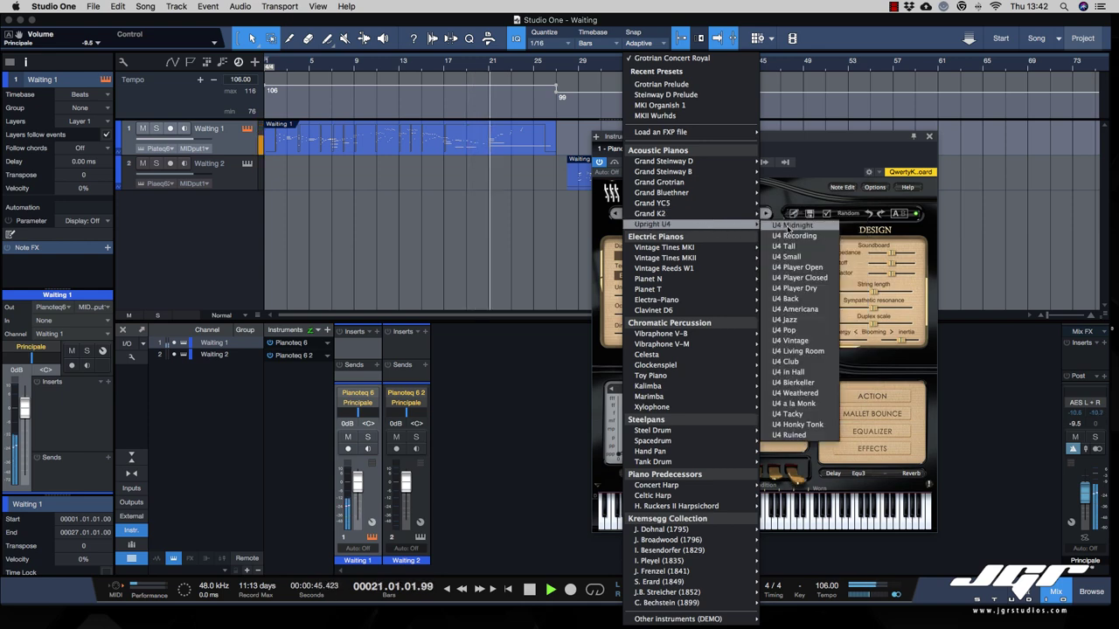
click(797, 230)
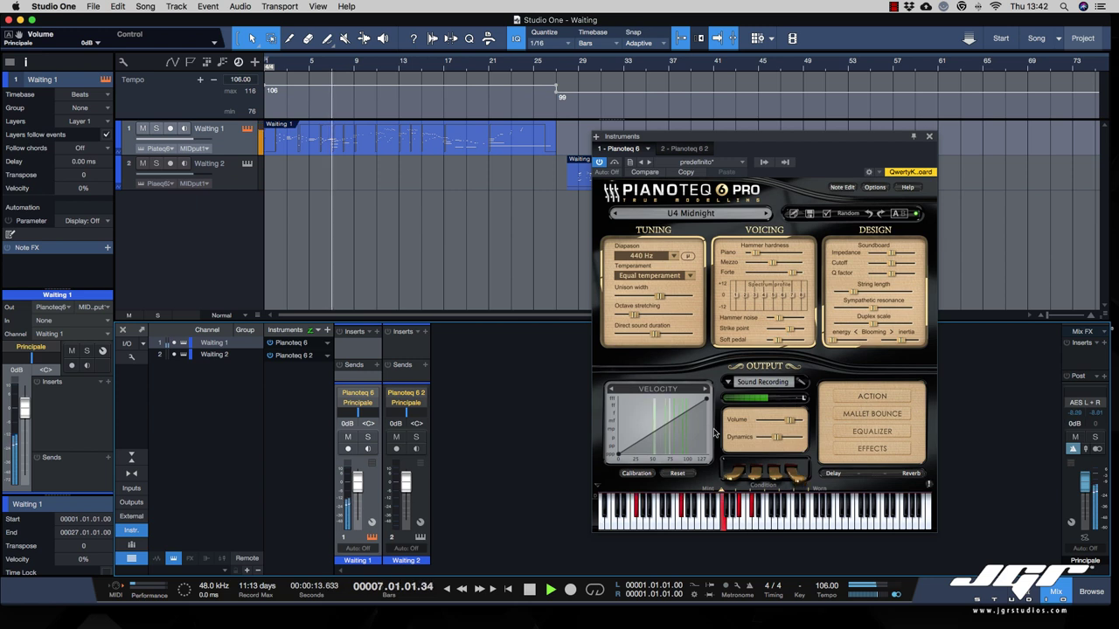
Lower the upper end point of the U4 Midnight velocity curve to below the middle of its range.
drag(706, 400, 707, 420)
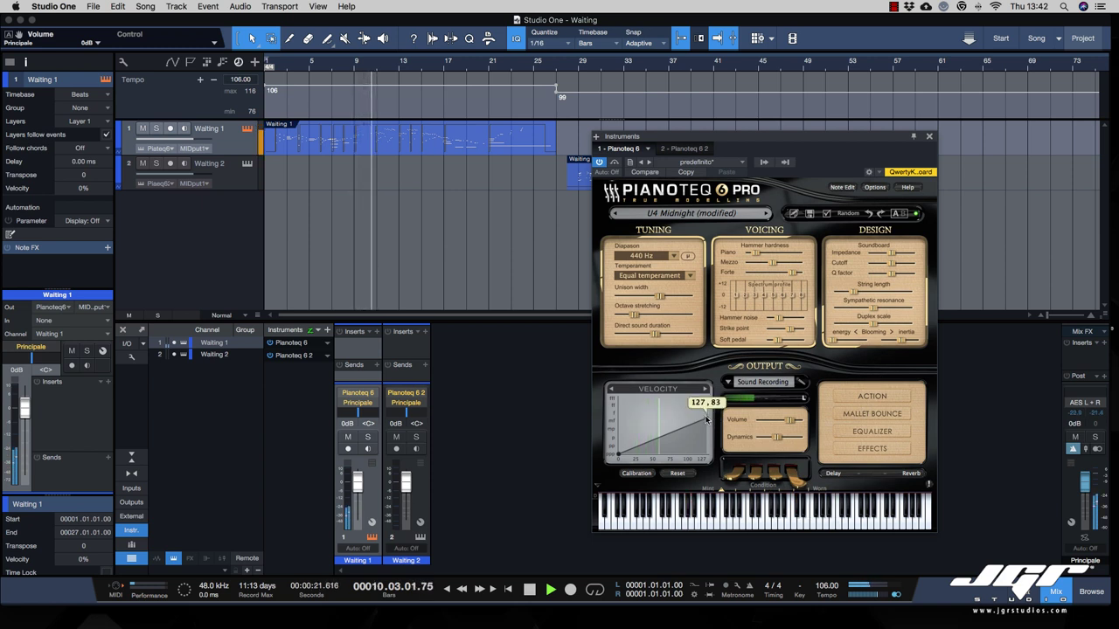
drag(706, 418, 706, 433)
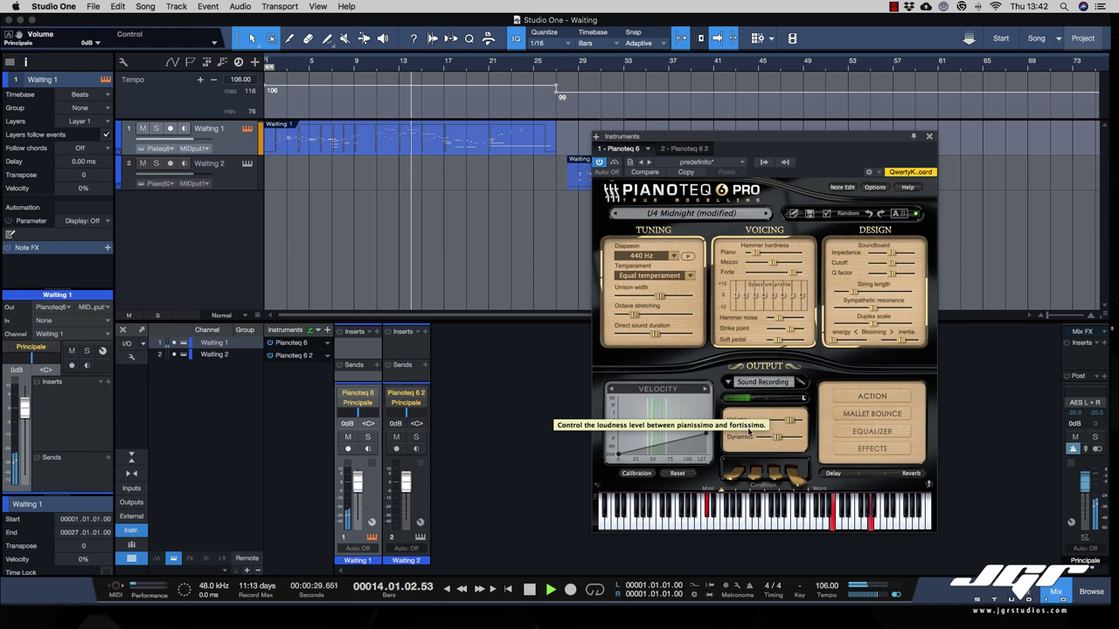
Raise the upper end point of the U4 Midnight velocity curve slightly, and stop playback after checking the sustain pedal's settings.
click(707, 434)
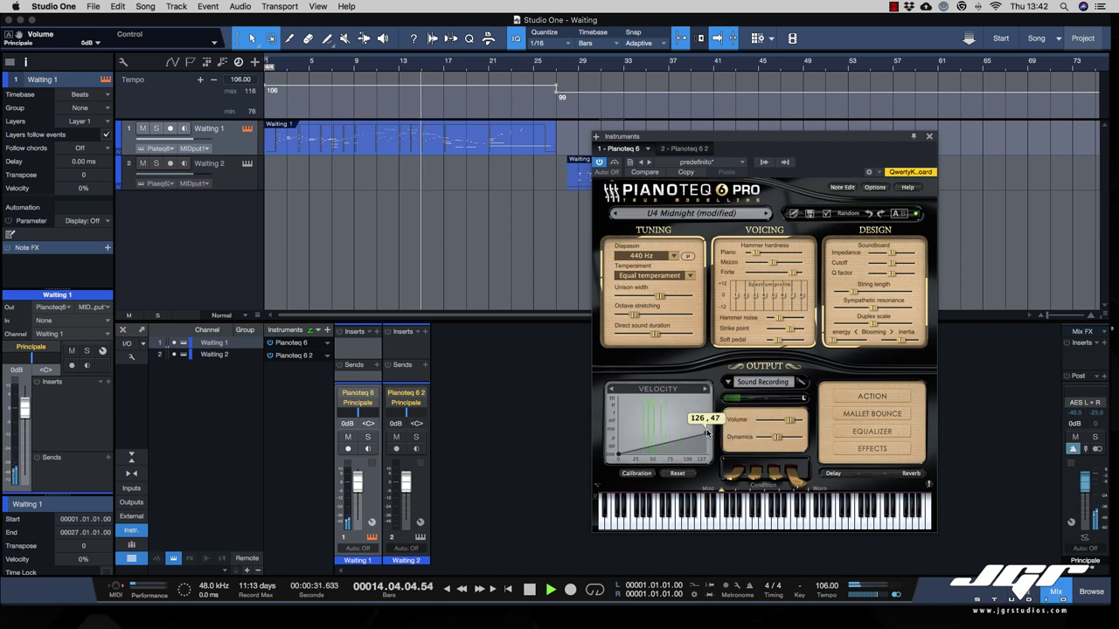
drag(706, 435, 707, 417)
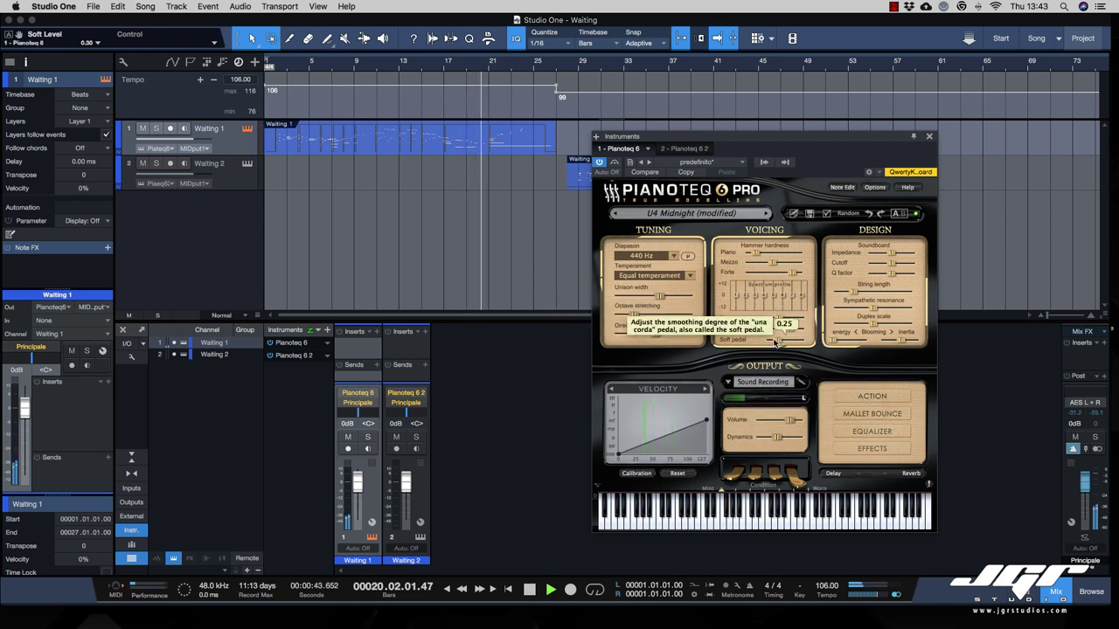
mouse_move(791, 330)
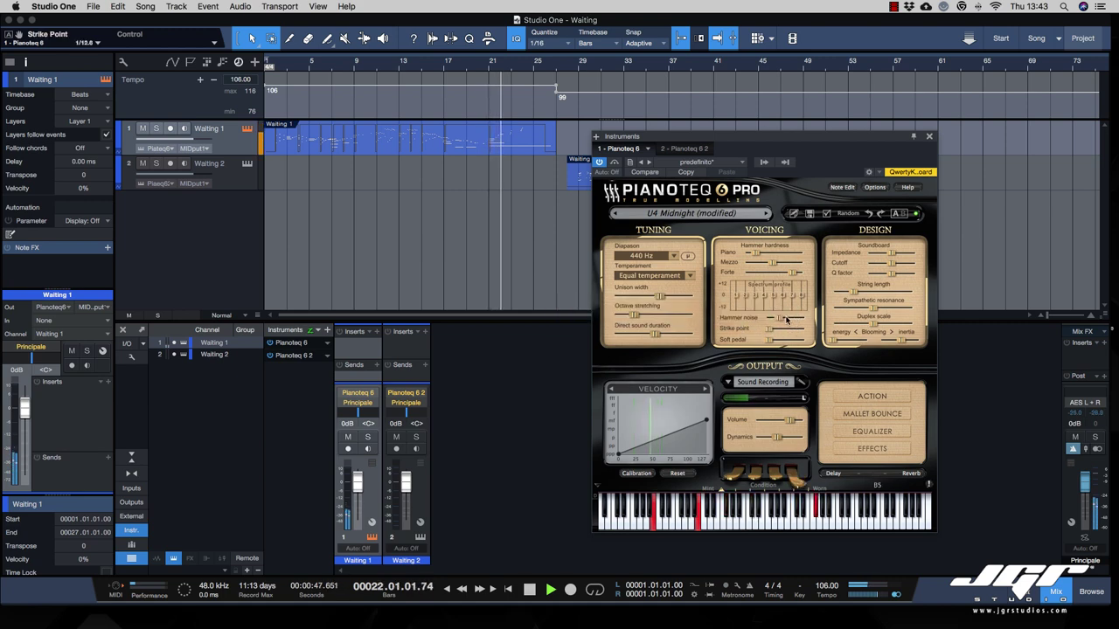
mouse_move(796, 476)
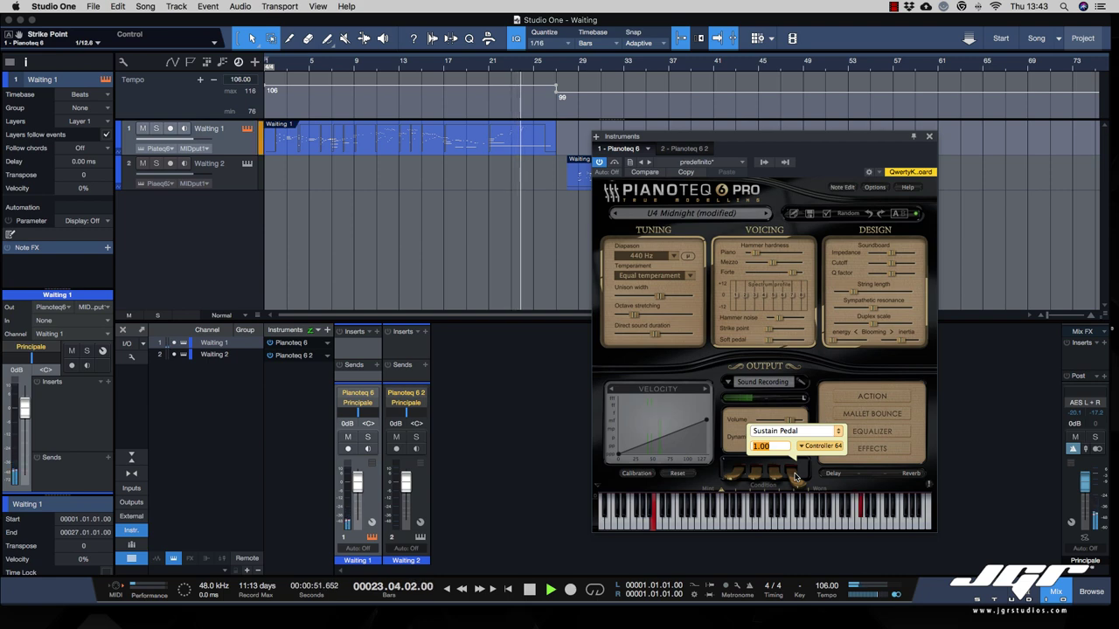
key(space)
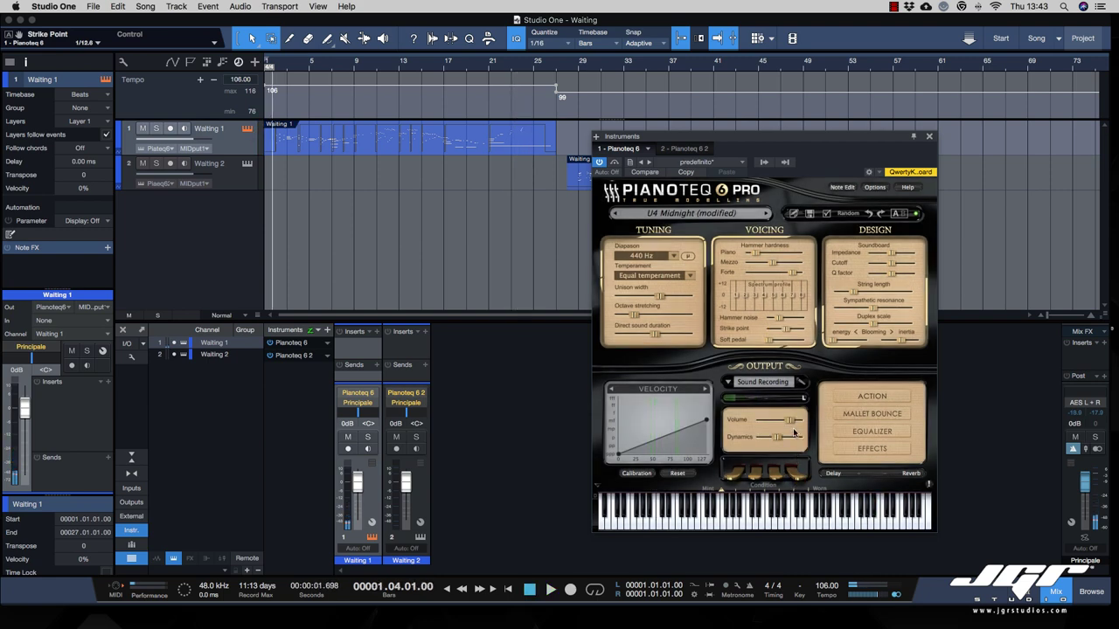
Open the parameter settings of Volume and the sustain pedal, and create a Dynamics automation track below Waiting 2.
right_click(791, 421)
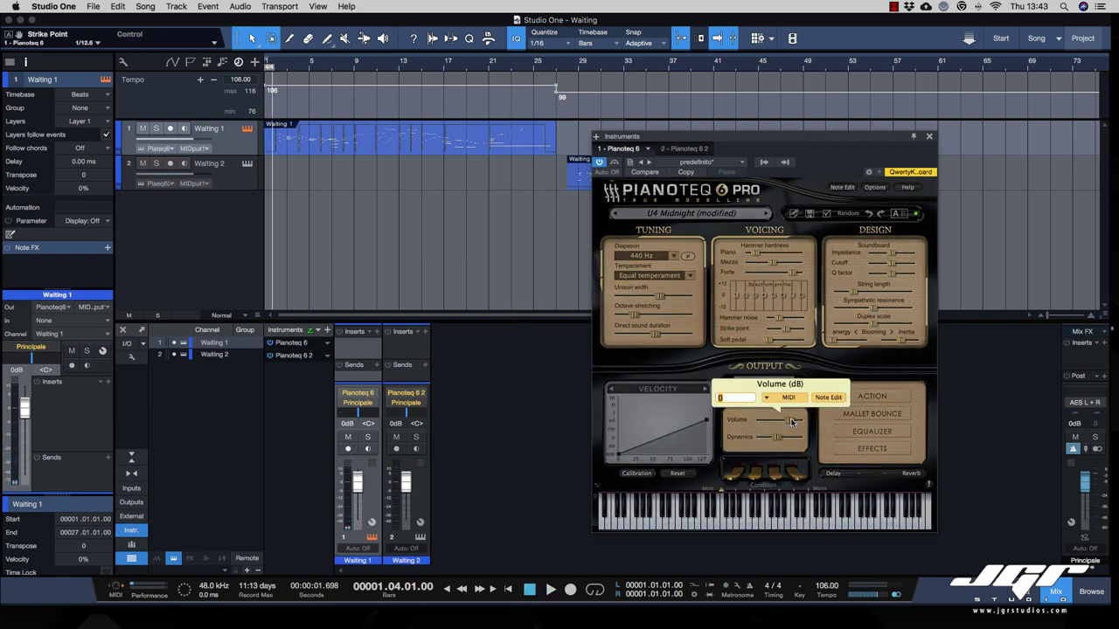
click(792, 472)
right_click(793, 472)
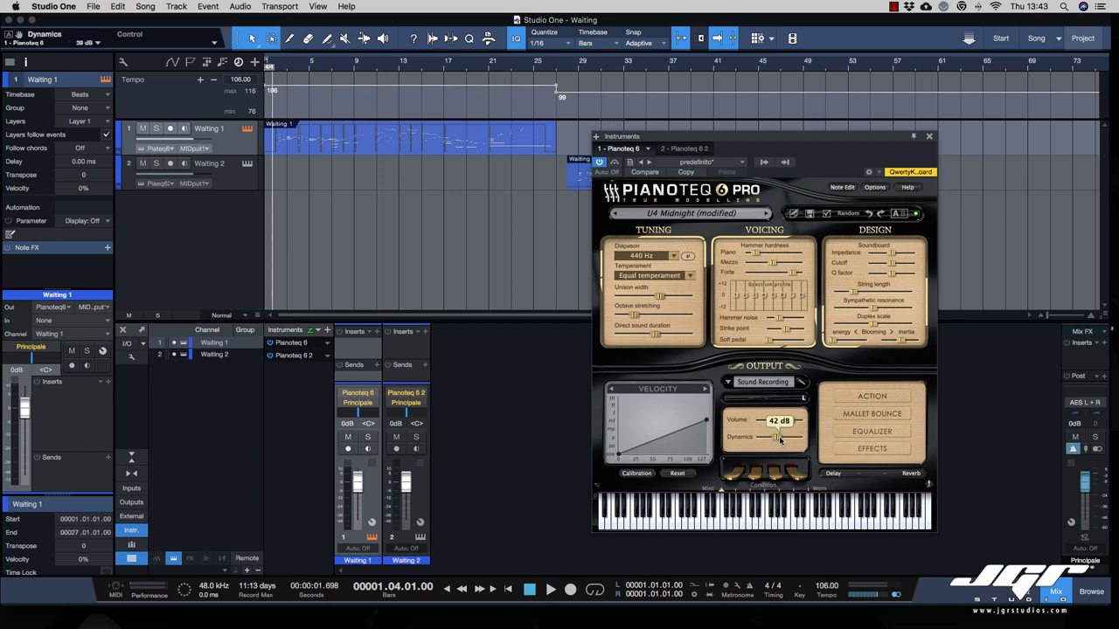
drag(19, 36, 252, 244)
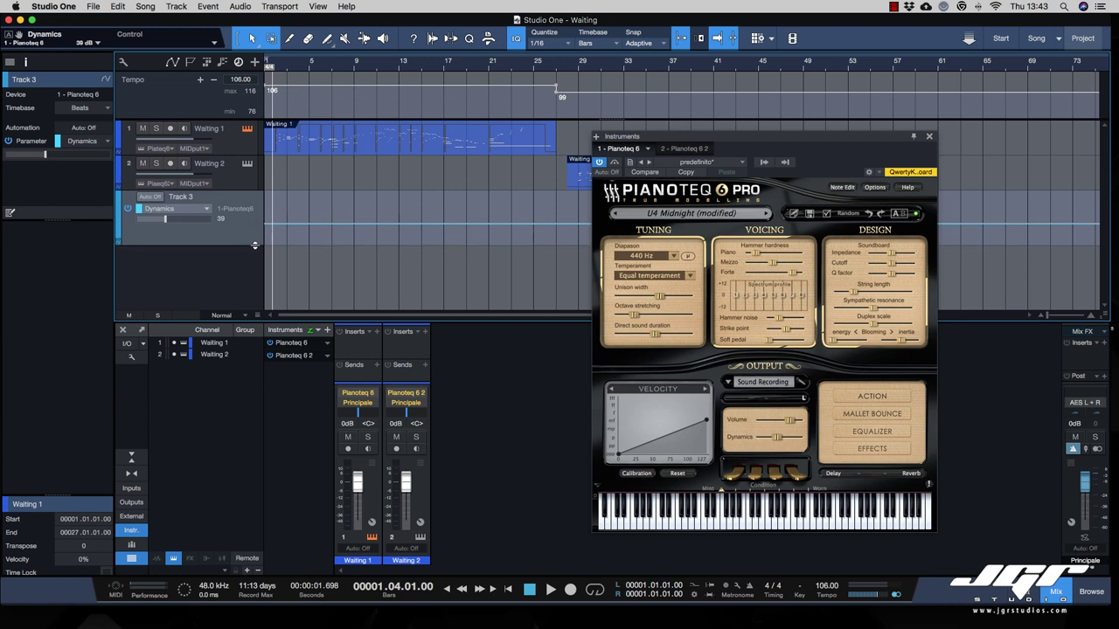
View the Mallet Bounce settings and the Equalizer curve, closing each one again.
click(878, 416)
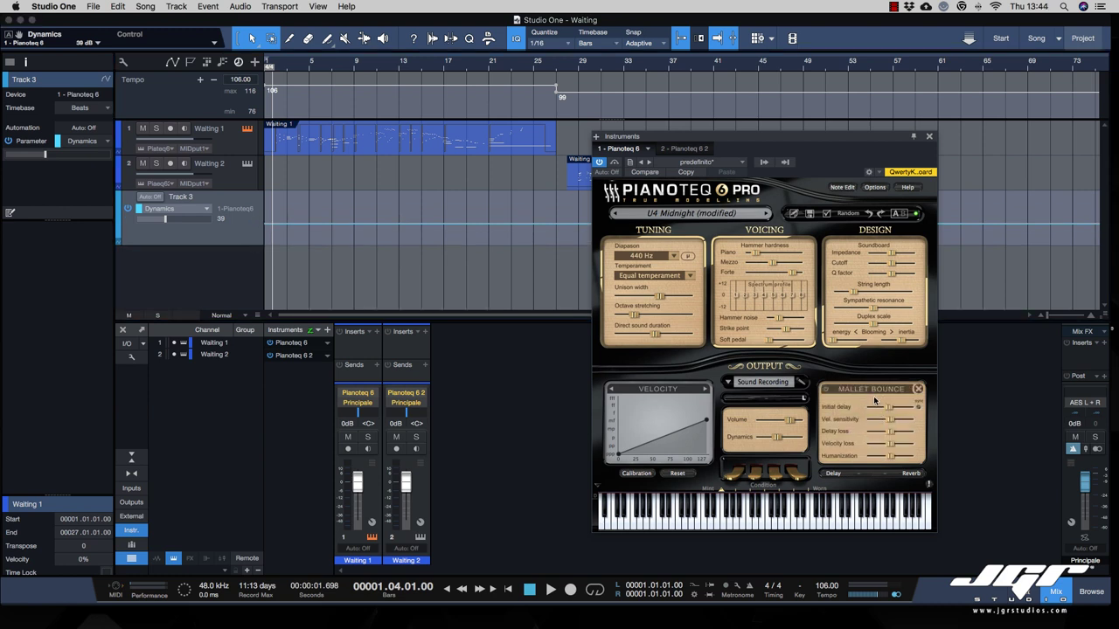
click(917, 389)
click(870, 434)
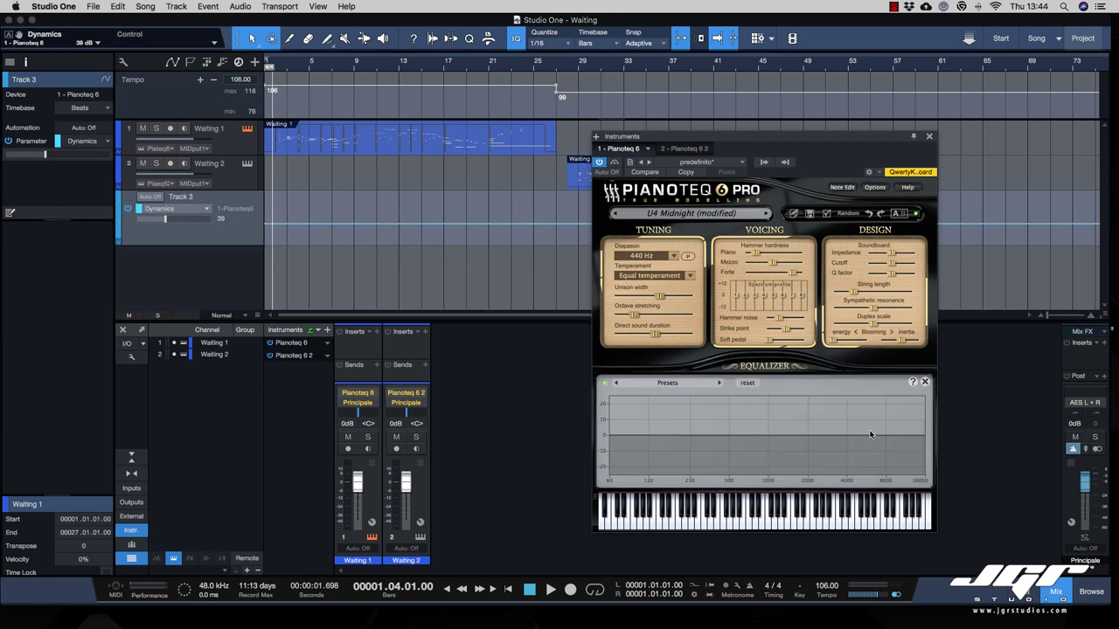
click(924, 382)
Open the effects section, load the Taj Mahal reverb preset and start playback.
click(877, 450)
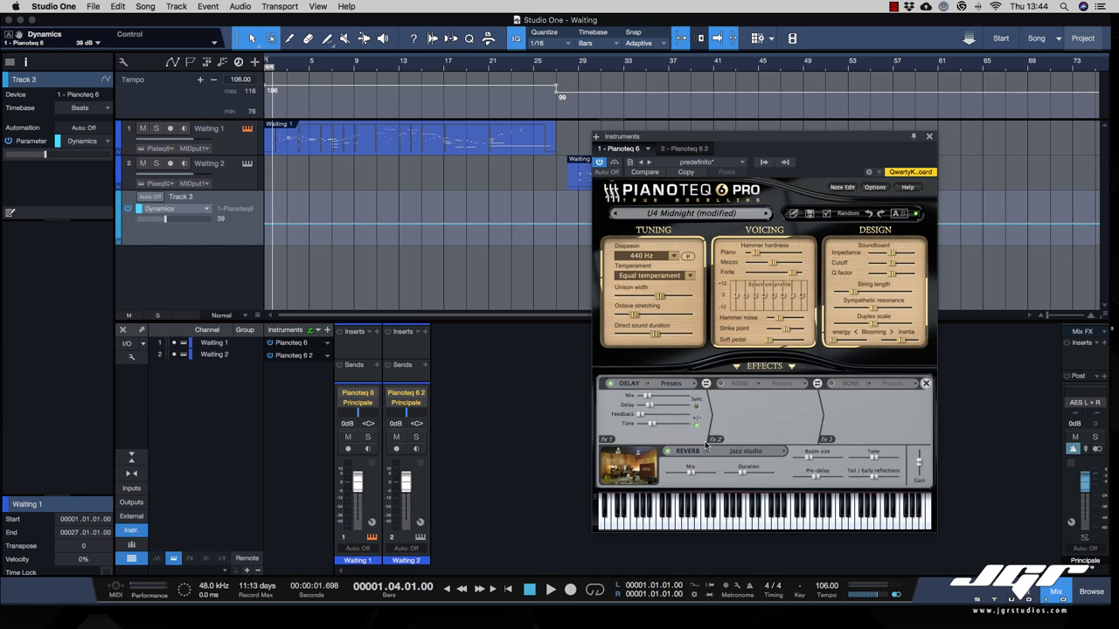
click(778, 452)
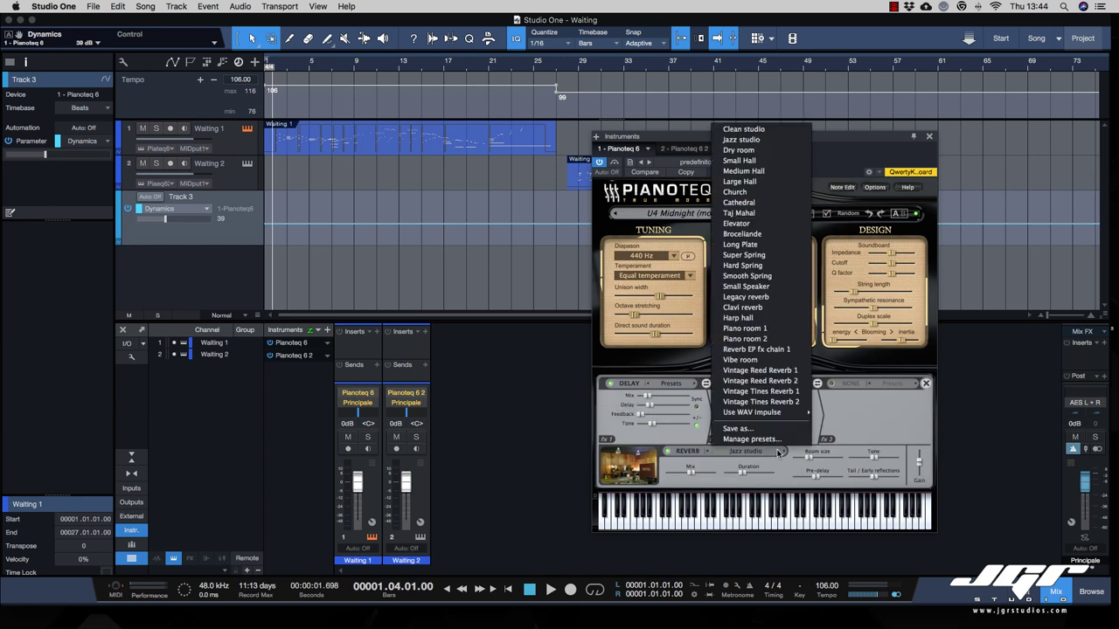
click(744, 217)
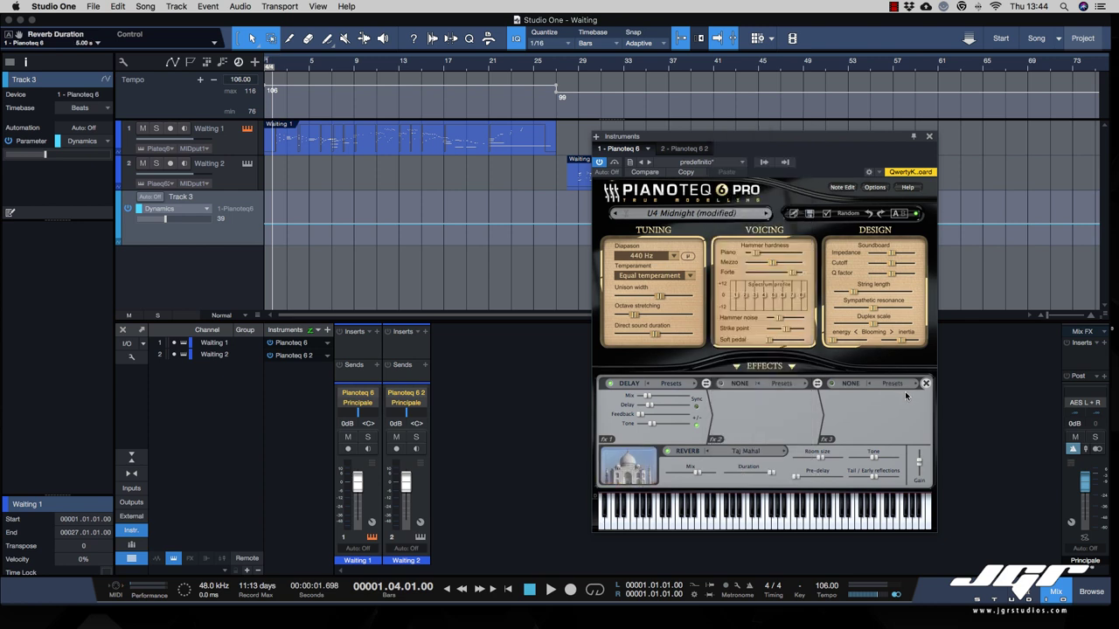
key(space)
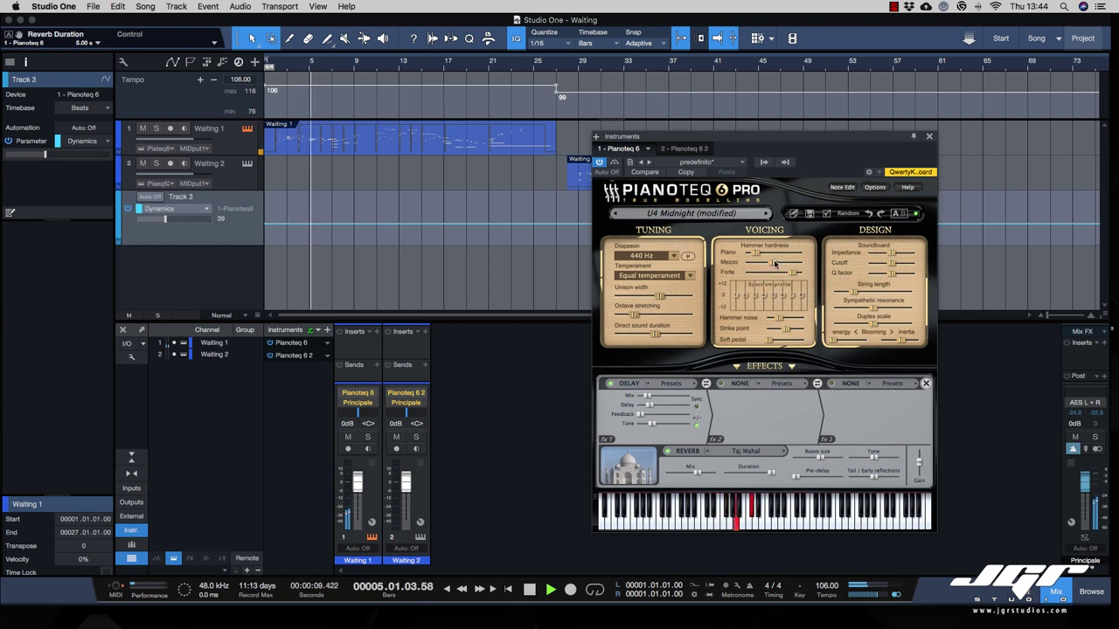
Advance through the U4 Recording preset to U4 Tall, and change its reverb to Hard Spring.
click(764, 214)
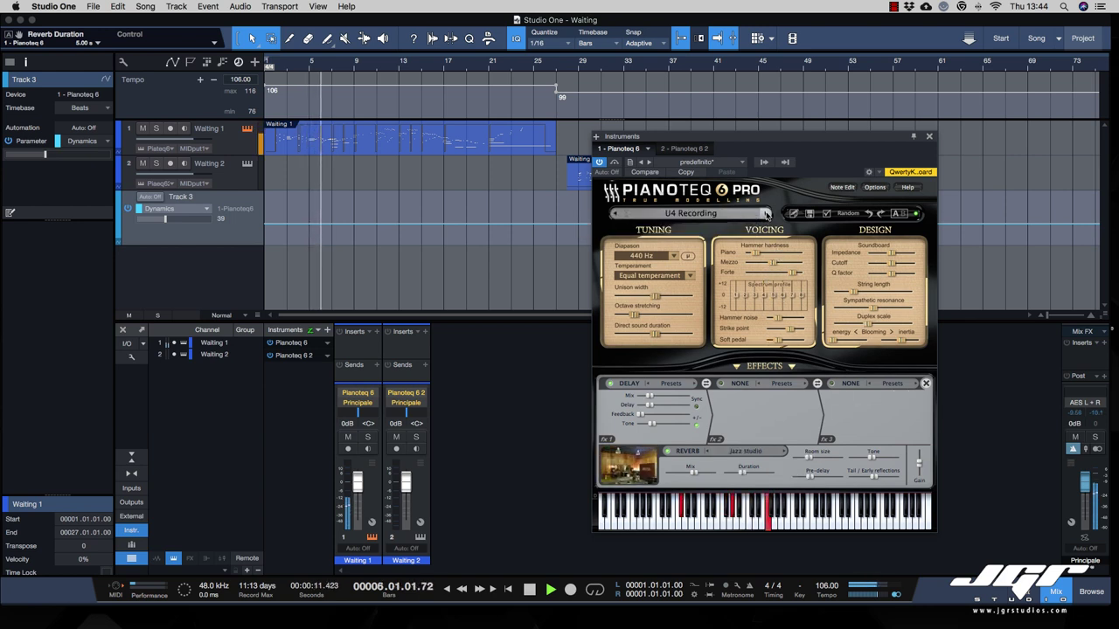
click(766, 214)
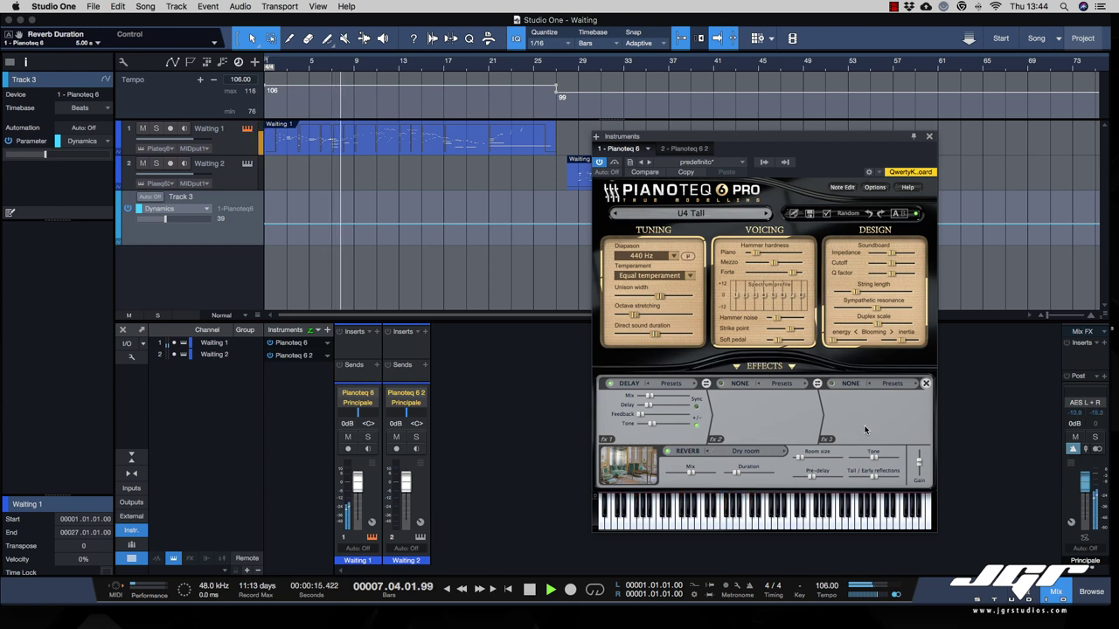
click(757, 451)
click(755, 266)
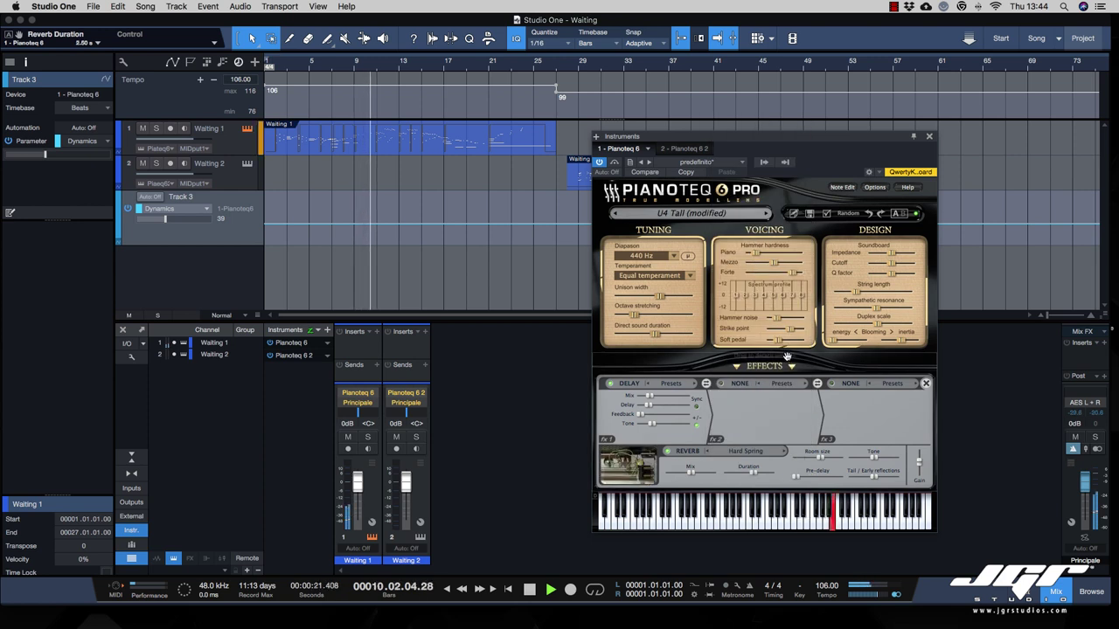
Audition the Clavi reverb and Vibe room reverb presets, and leave the reverb set to Cathedral.
click(759, 453)
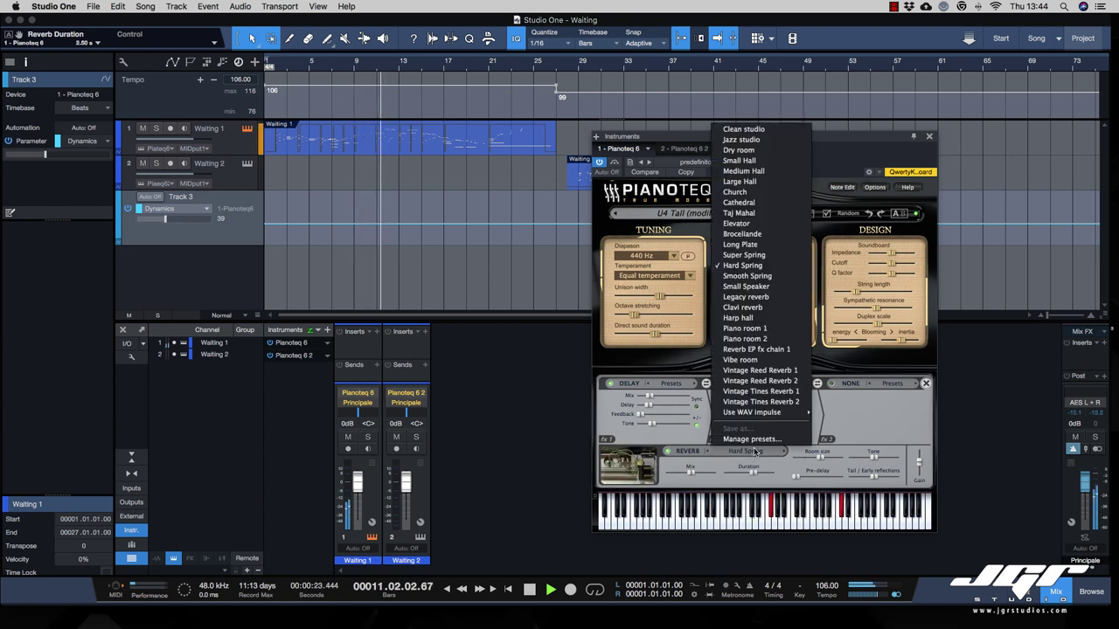
click(749, 307)
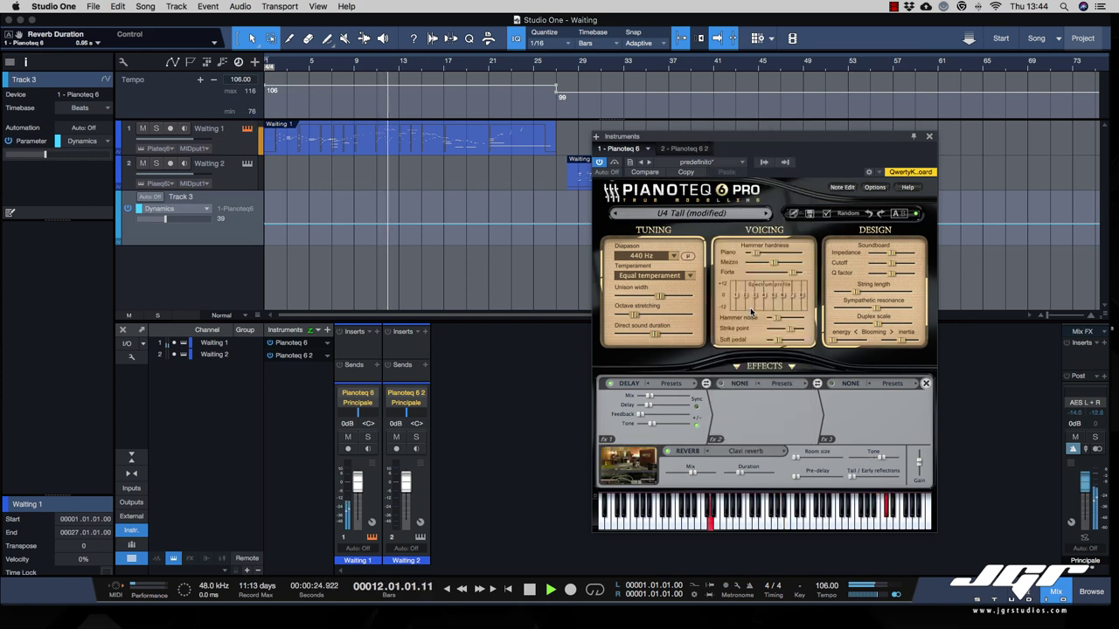
click(758, 453)
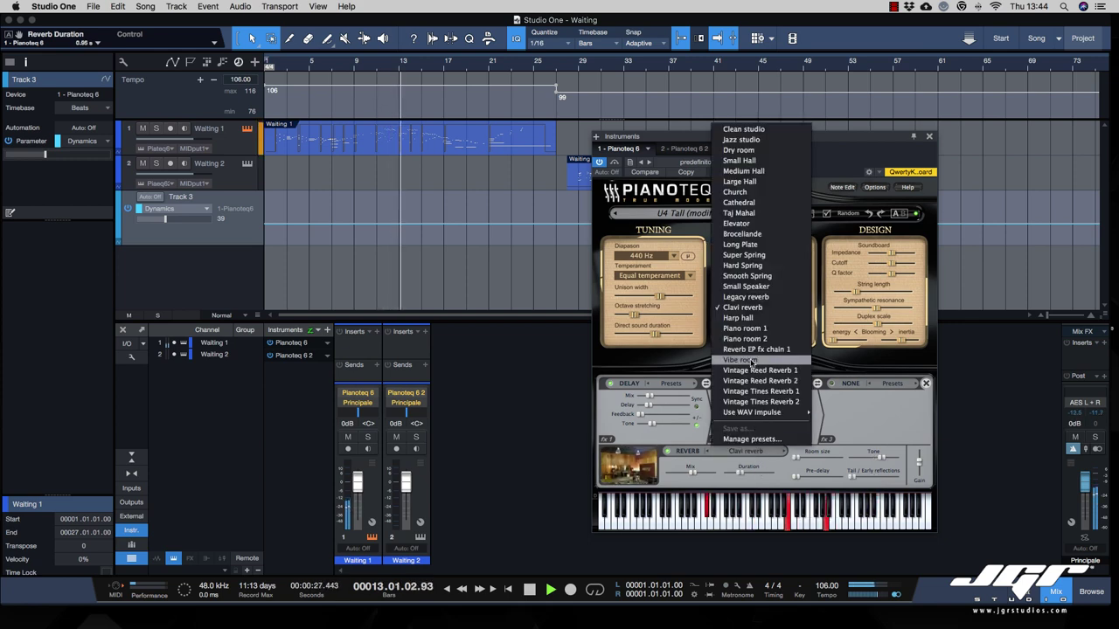
click(741, 359)
click(761, 453)
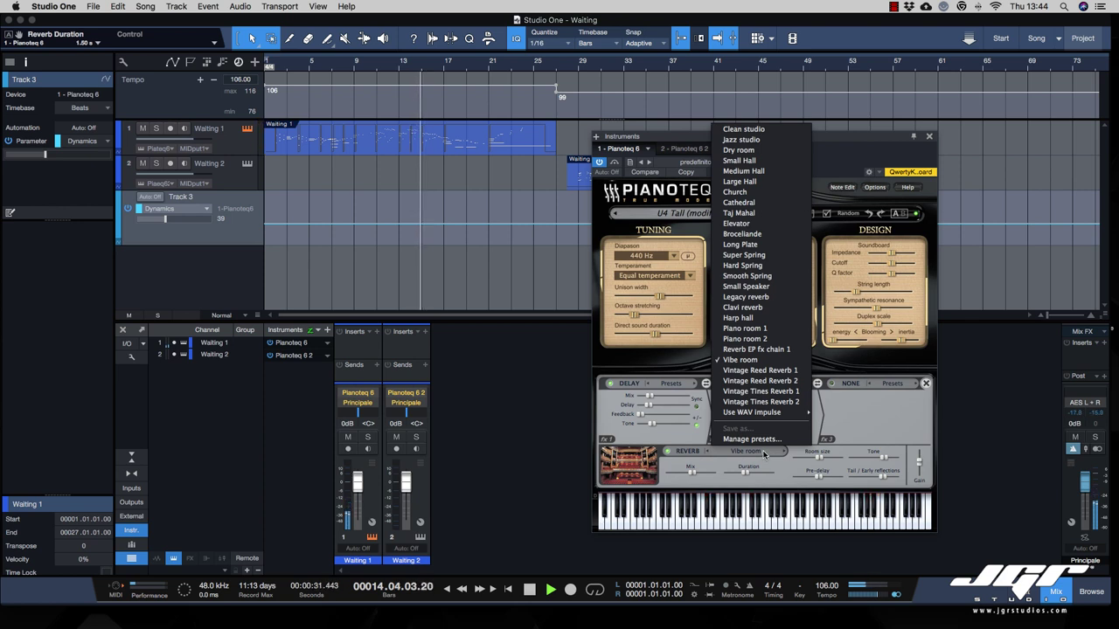
click(738, 202)
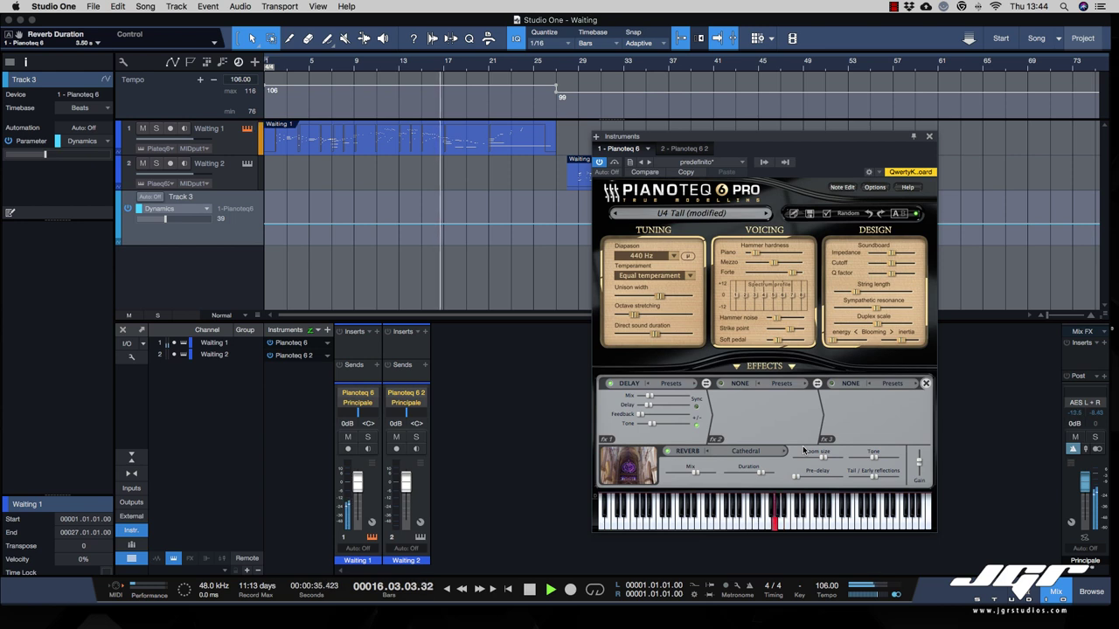
Add a Tremolo effect with the Disharmo fx Tremolo preset in the third effect slot, and stop playback.
mouse_move(918, 474)
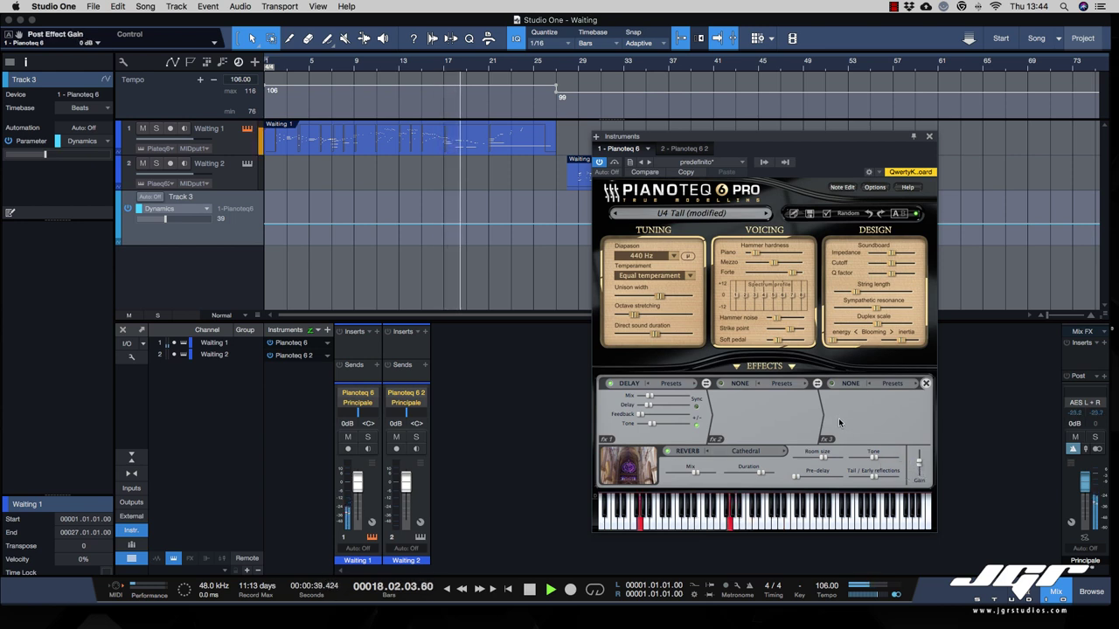
click(891, 382)
click(871, 411)
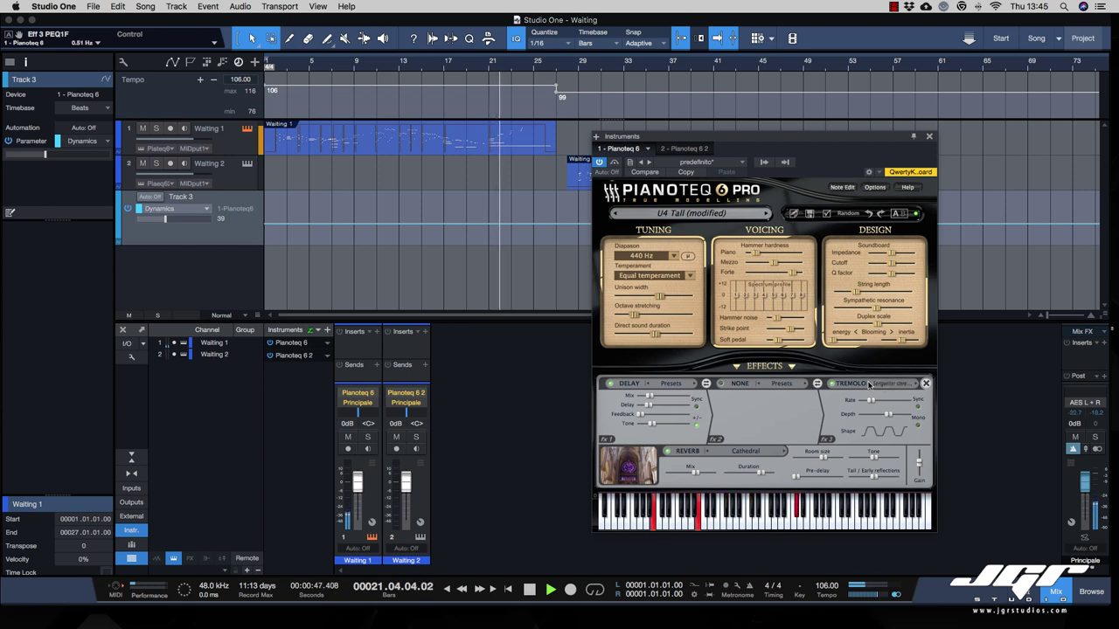
click(902, 383)
click(901, 382)
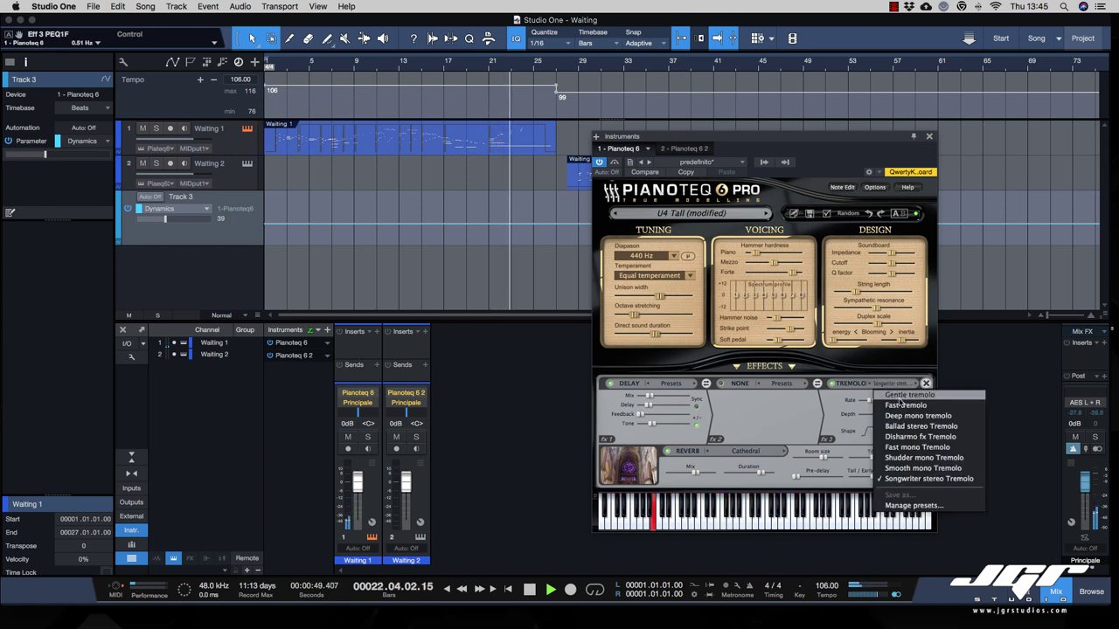
click(902, 437)
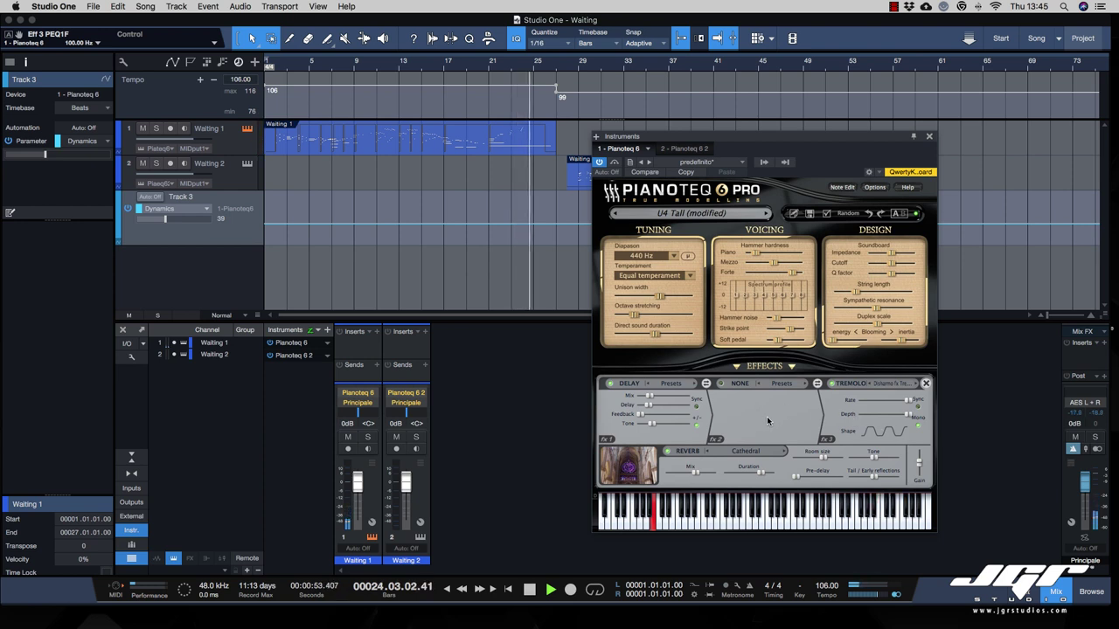
key(space)
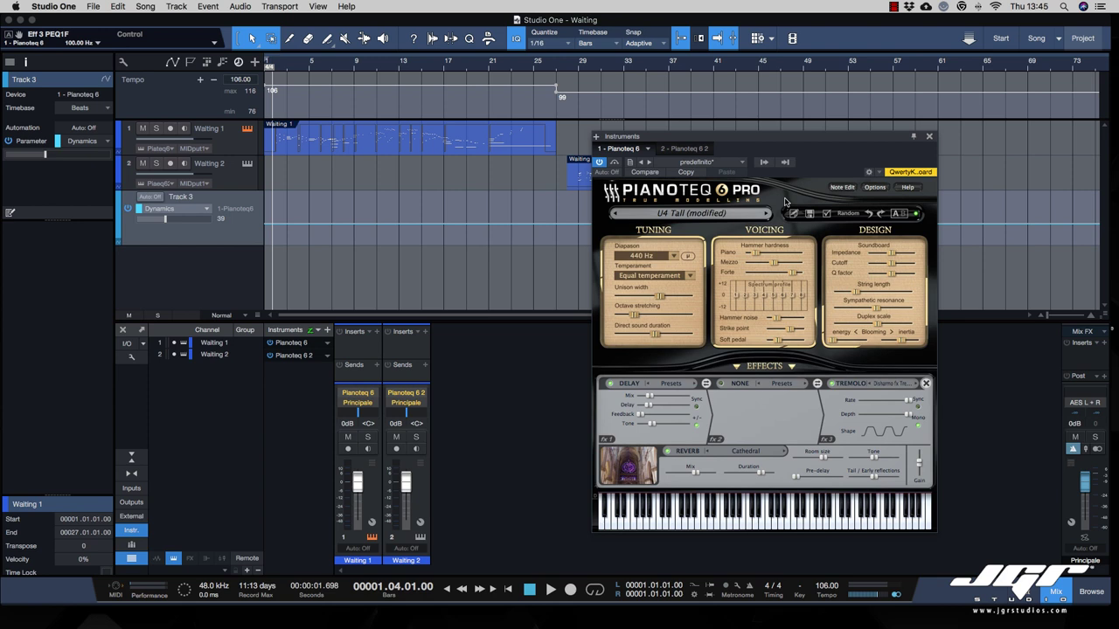
Move the playhead to bar 28, load the MKI Tremo preset of Vintage Tines MKI, and move the instrument window slightly down.
click(572, 67)
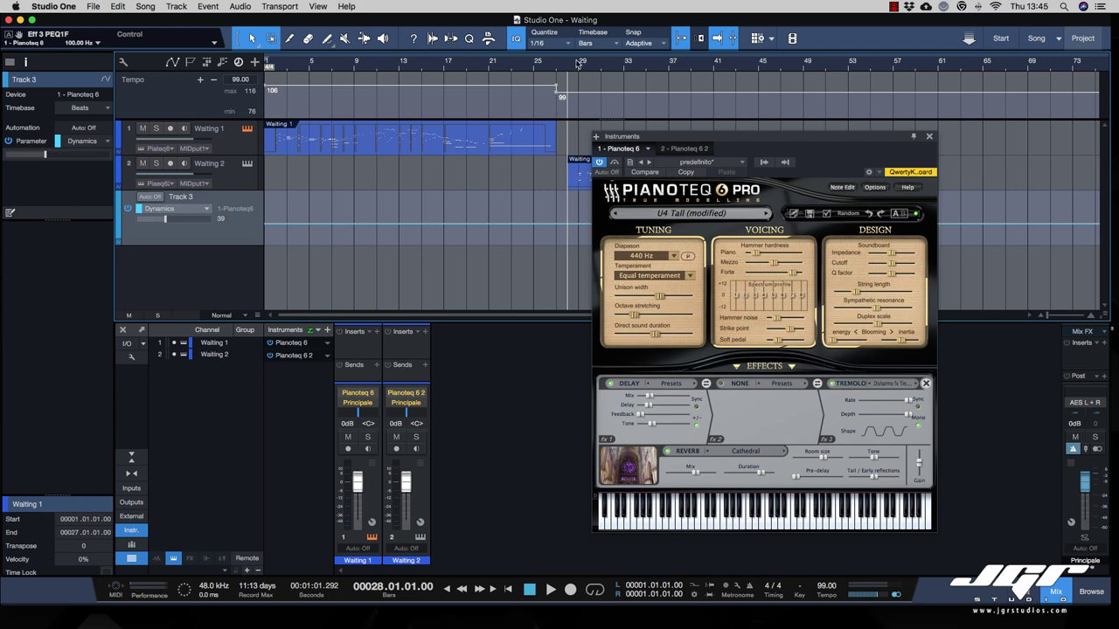
click(692, 215)
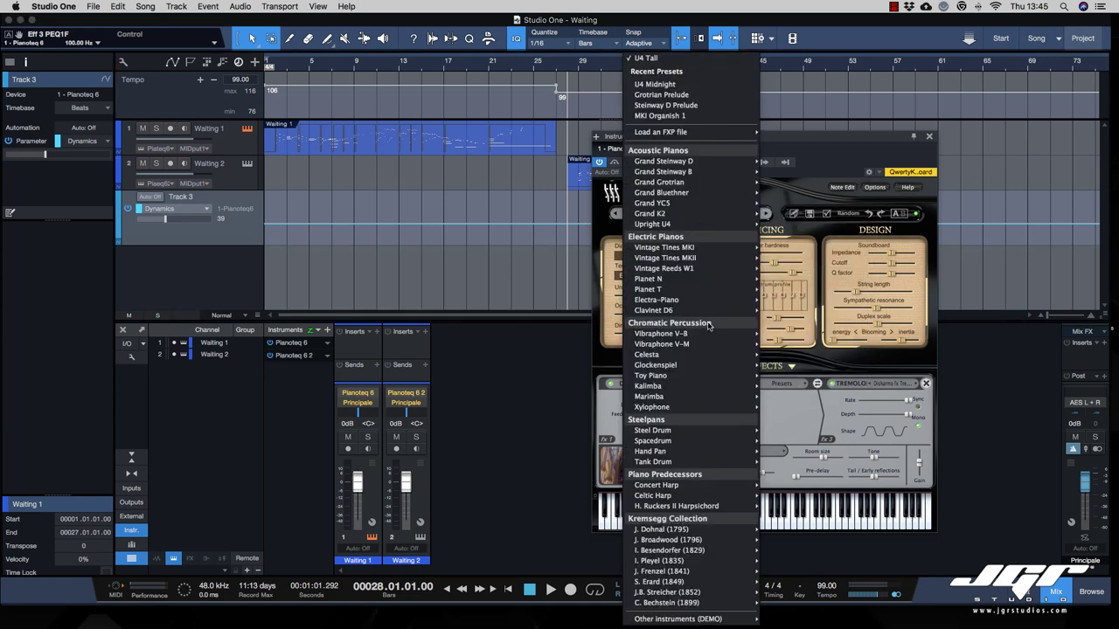
mouse_move(687, 248)
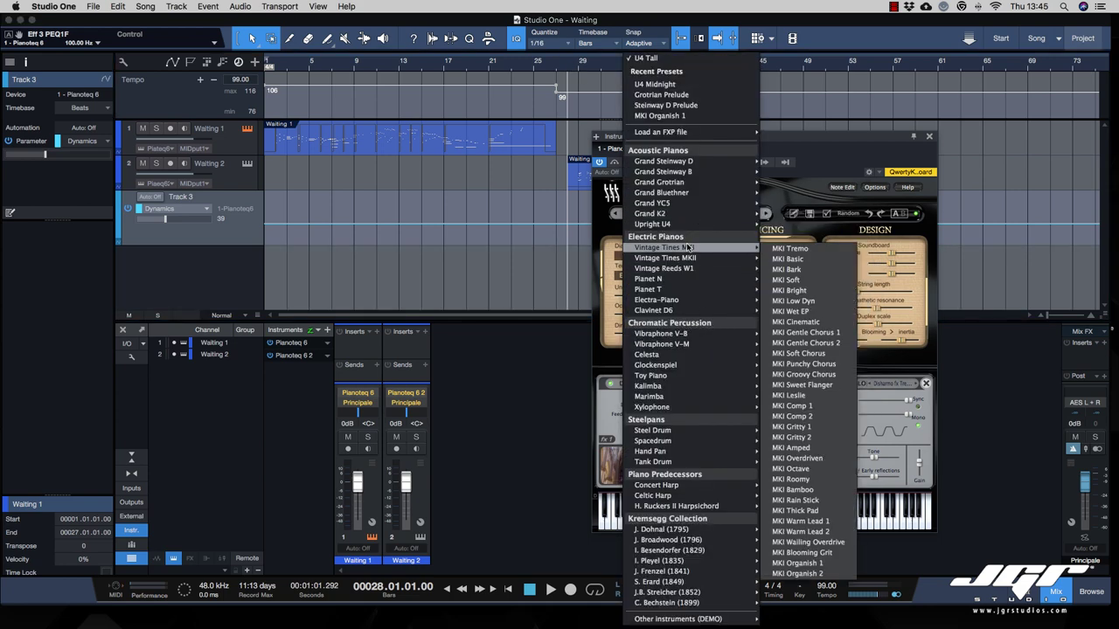
click(790, 248)
drag(675, 143, 675, 167)
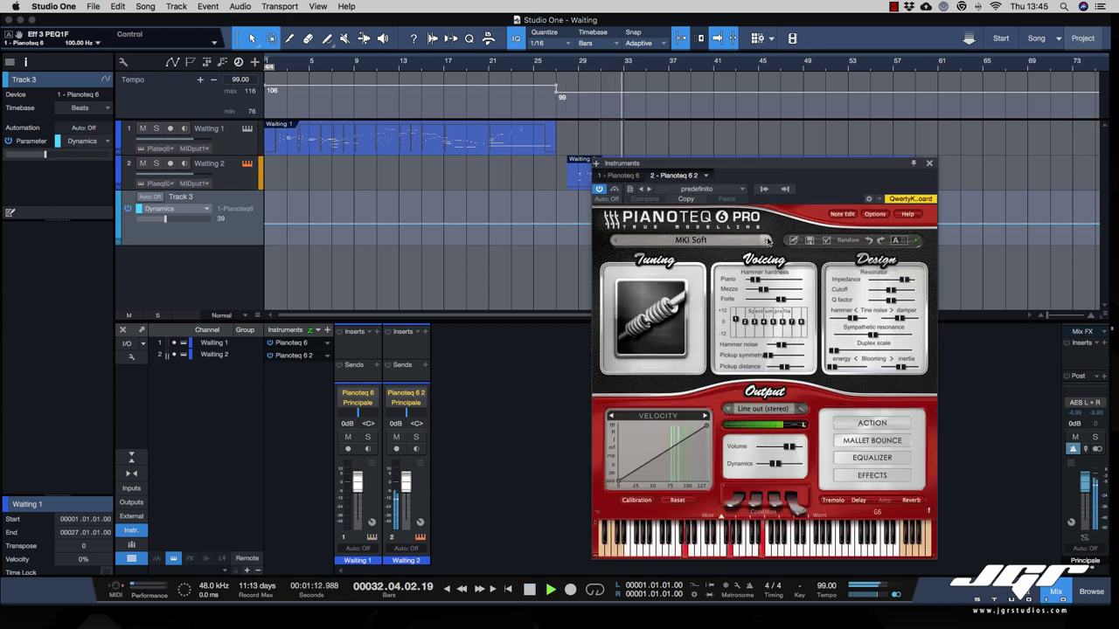
Advance the second Pianoteq instance through MKI Bright and MKI Low Dyn to MKI Wet EP, and uncover the Waiting 2 clip.
click(767, 240)
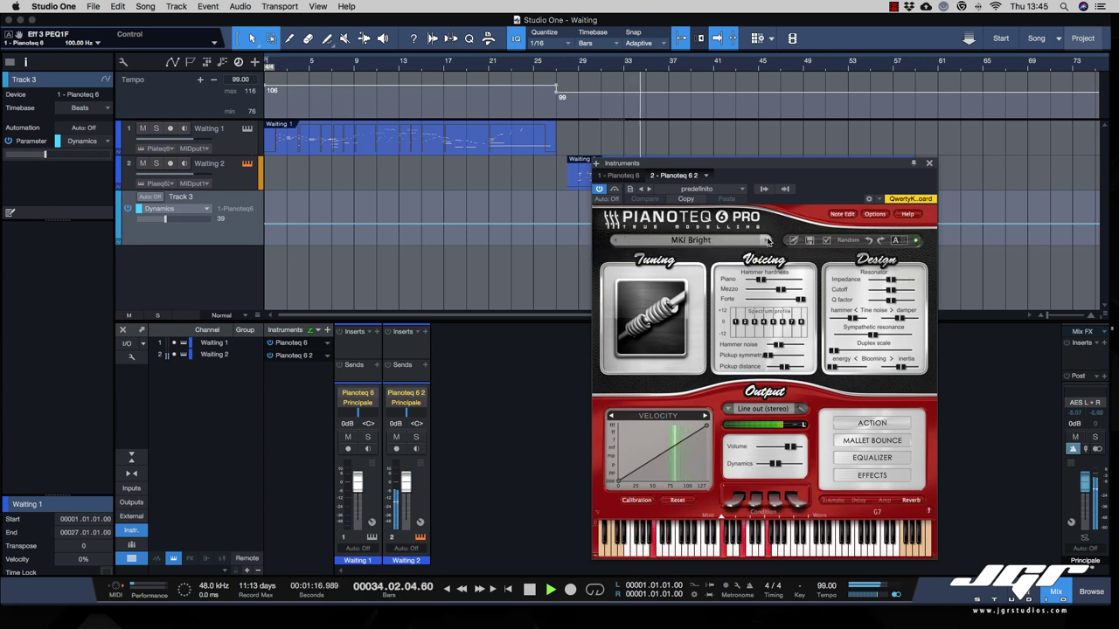
click(767, 241)
click(768, 240)
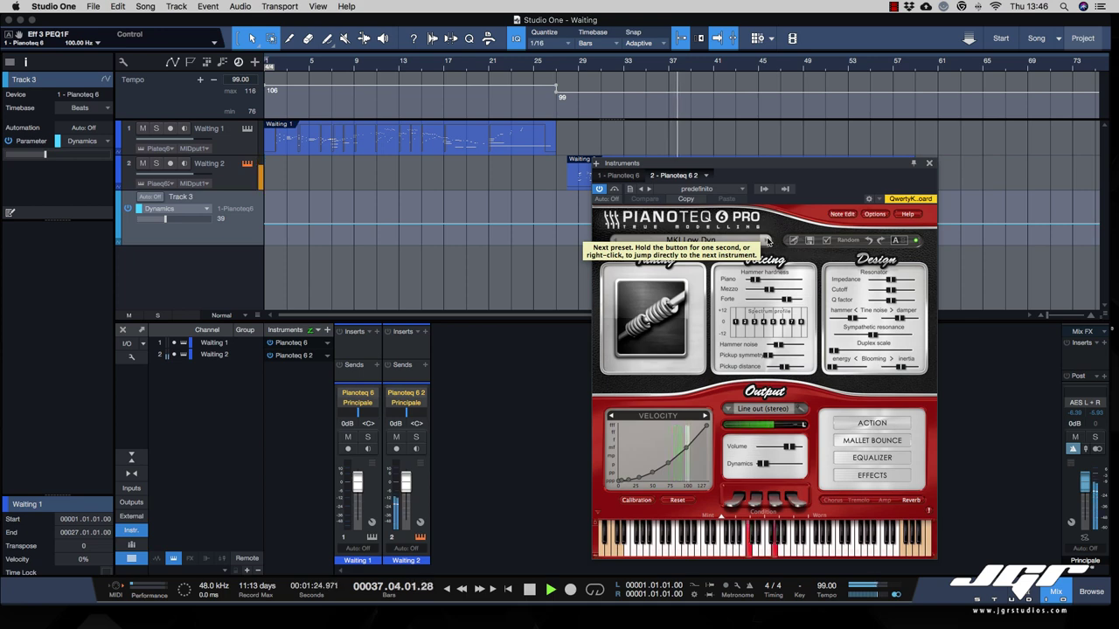
click(767, 240)
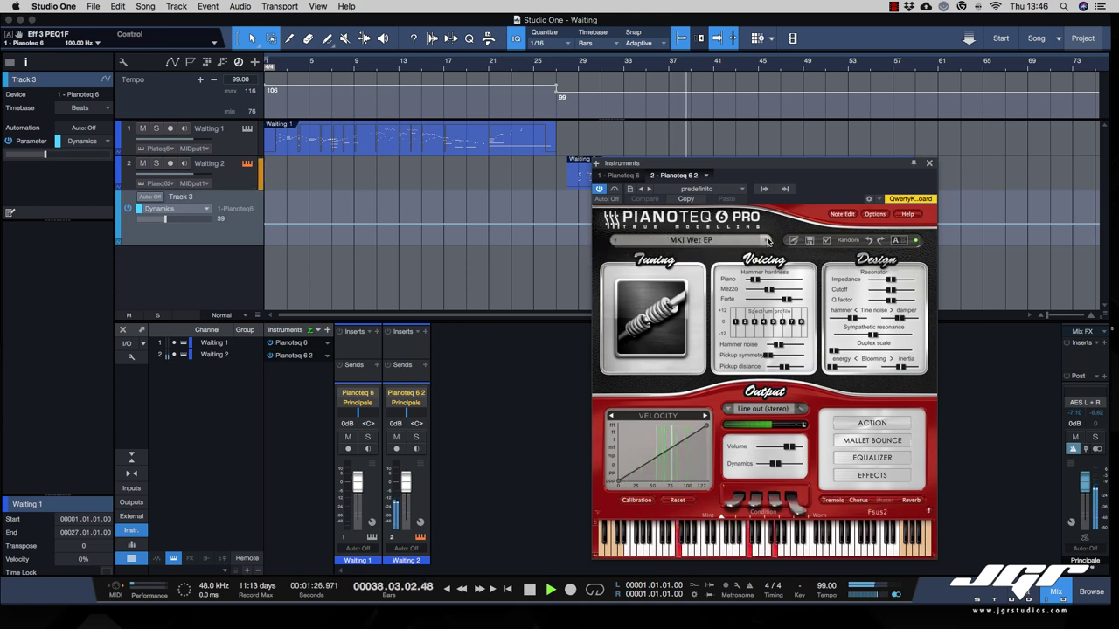
drag(789, 169, 810, 190)
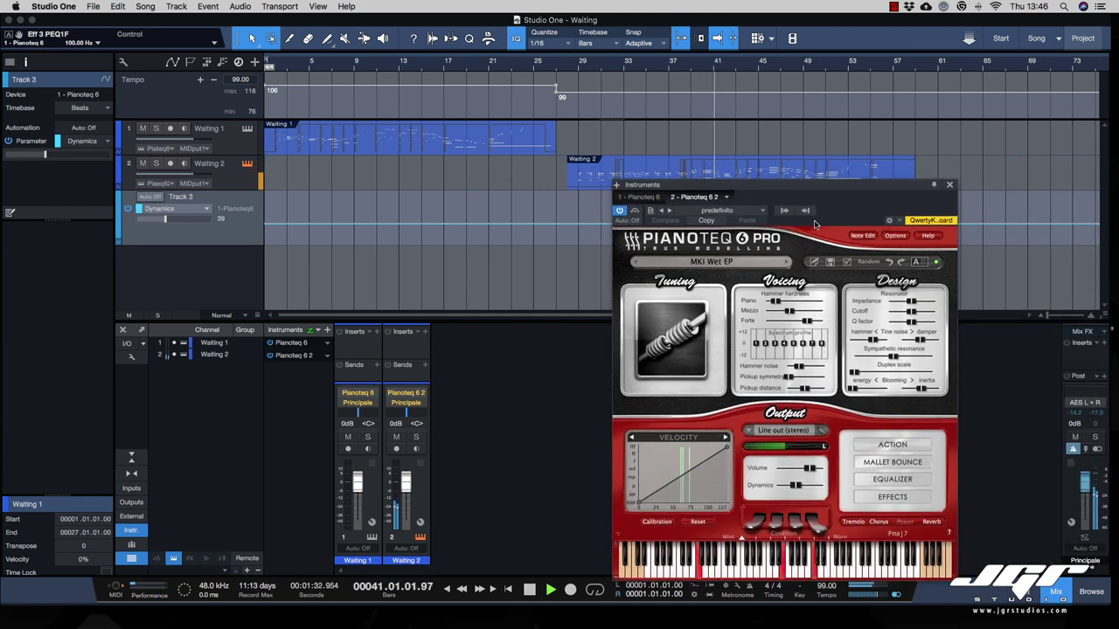
Advance the second Pianoteq instance through MKI Cinematic and MKI Gentle Chorus 2 to MKI Punchy Chorus during playback.
drag(826, 186, 717, 166)
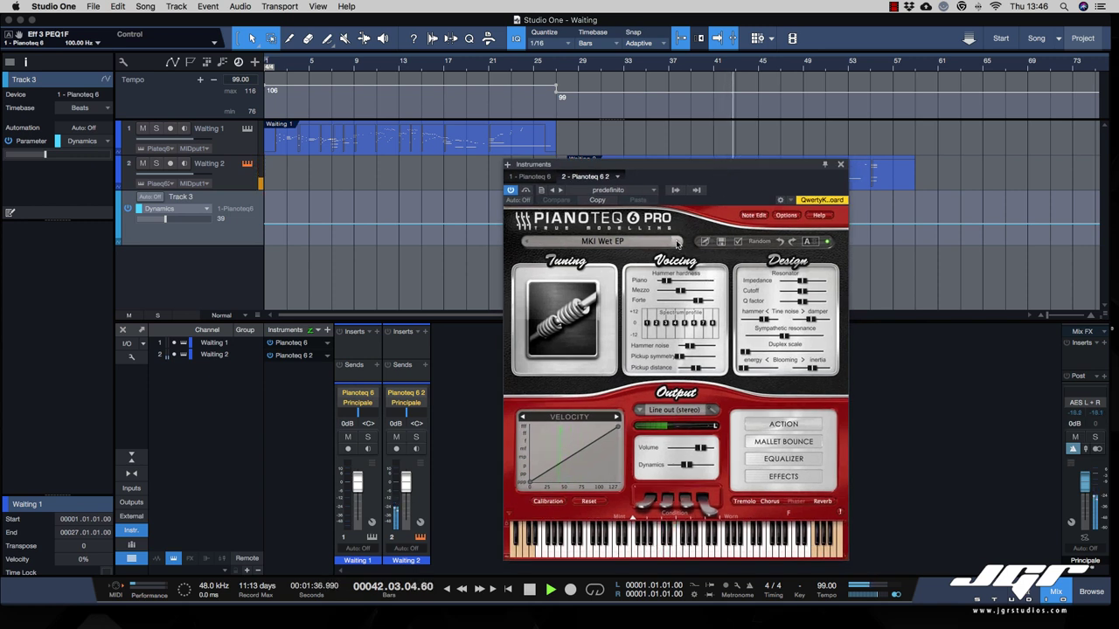
click(676, 243)
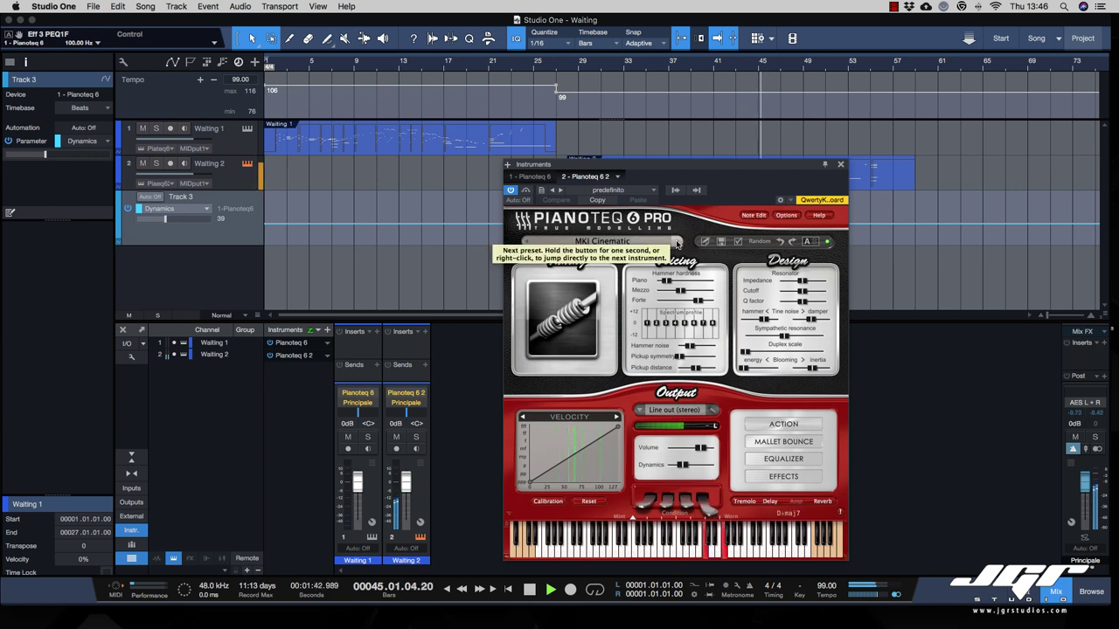
click(675, 243)
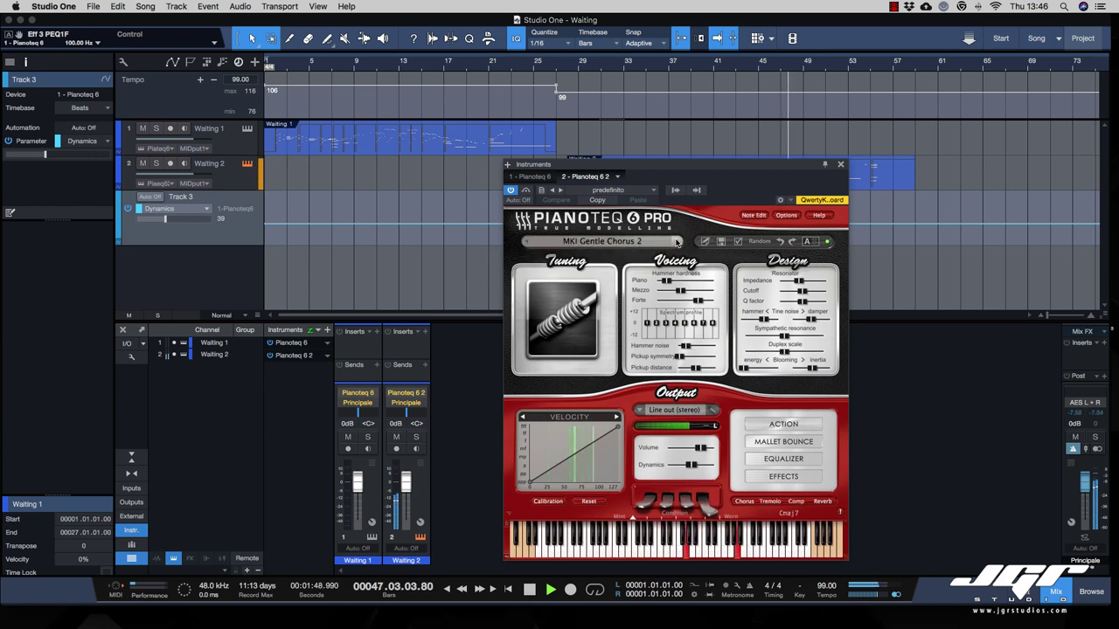
click(676, 242)
click(675, 242)
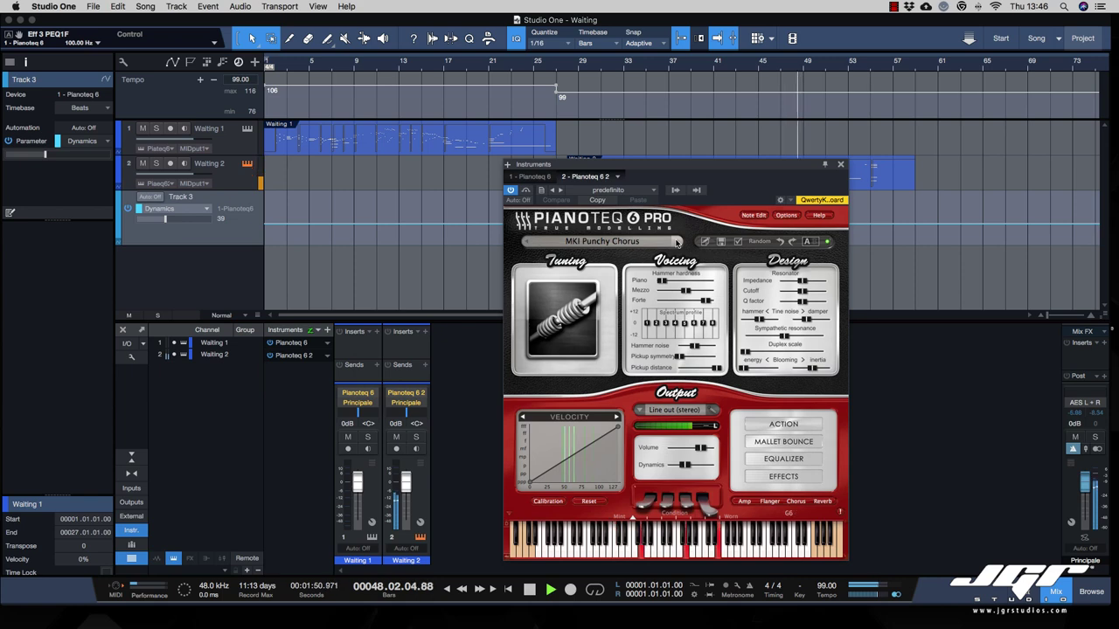
Load the Celesta Tremo preset of the Celesta instrument, listen to it, and stop playback.
click(605, 240)
mouse_move(577, 357)
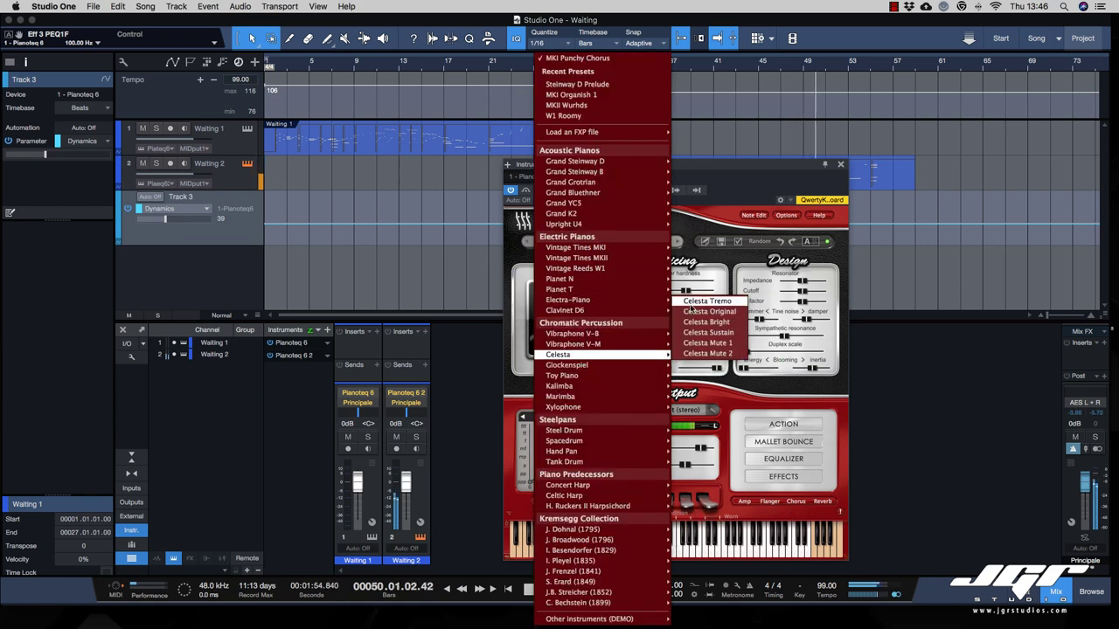
click(692, 301)
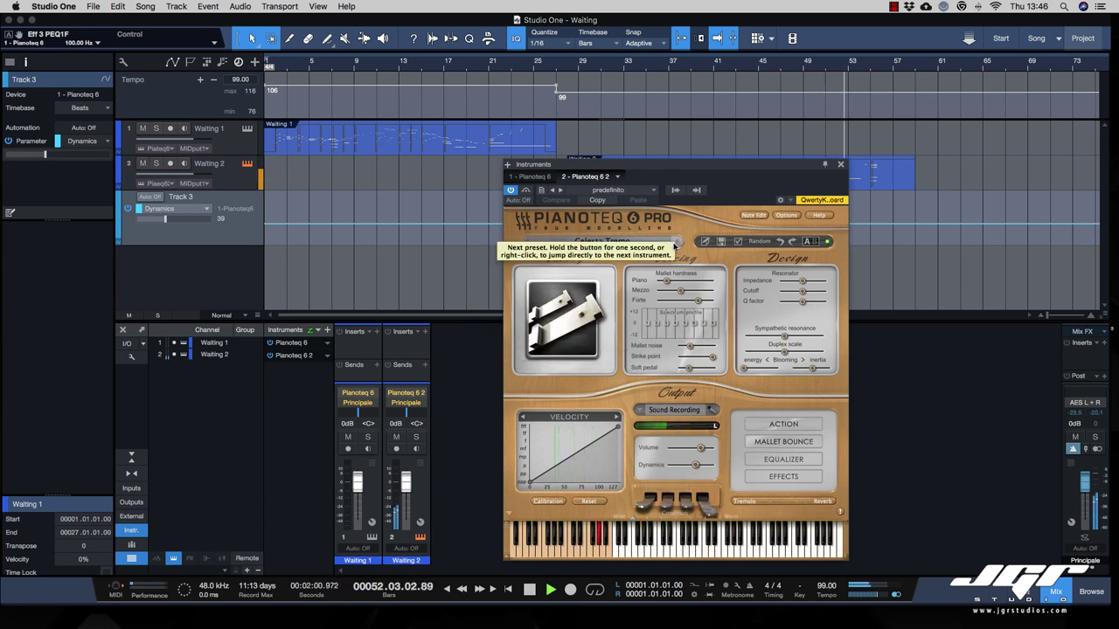
key(space)
Load the Toy Piano for Amelie preset, play the Waiting 2 clip from bar 28, and stop playback.
click(612, 243)
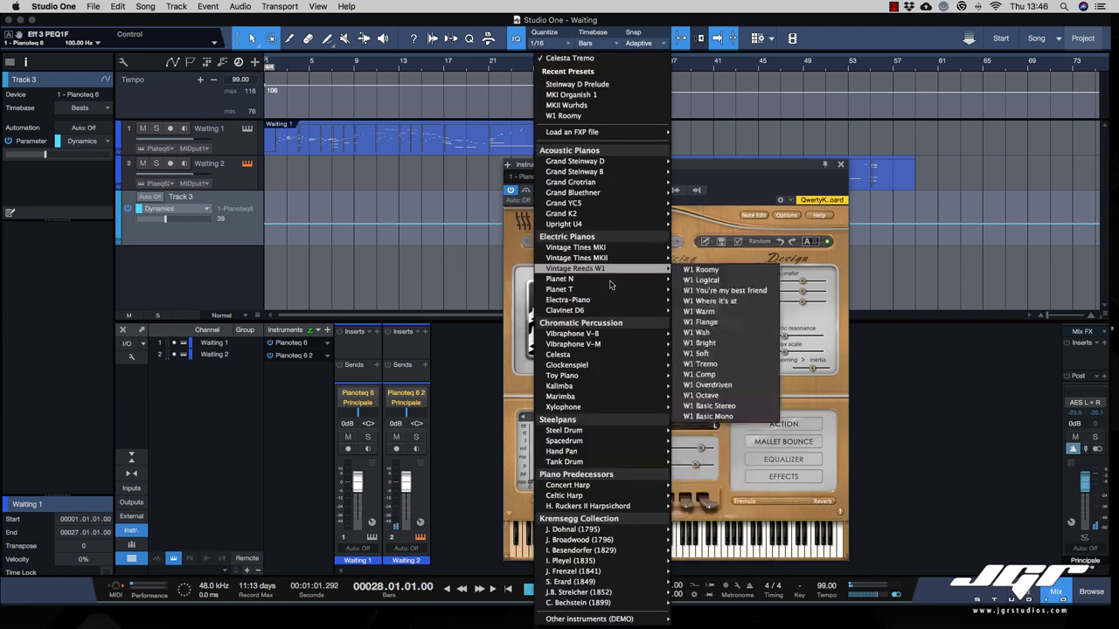
mouse_move(609, 367)
click(716, 344)
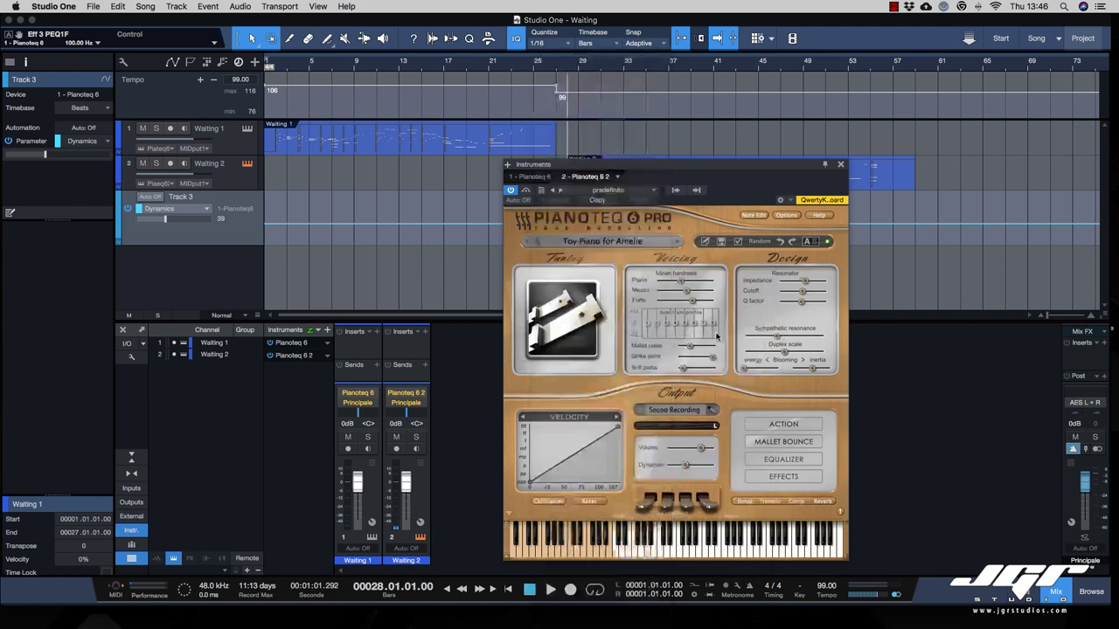
key(space)
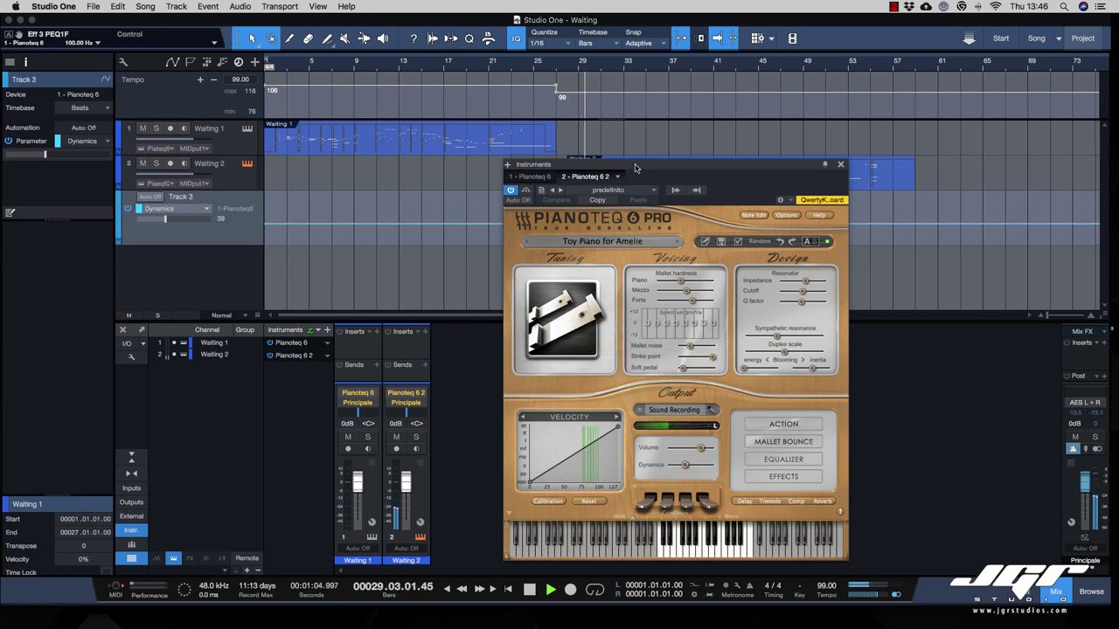
key(space)
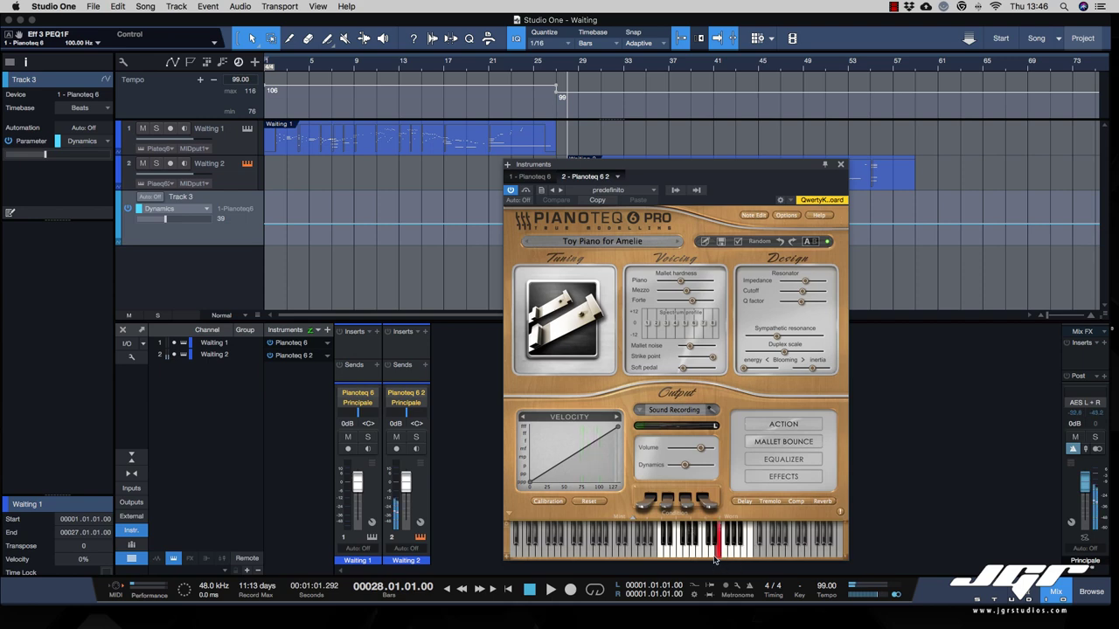
Load Clavinet D6 Basic and, during playback, advance through Mono, Dirty, Envelope-Wah and Comp to Clavinet D6 Overdriven.
click(624, 244)
mouse_move(601, 292)
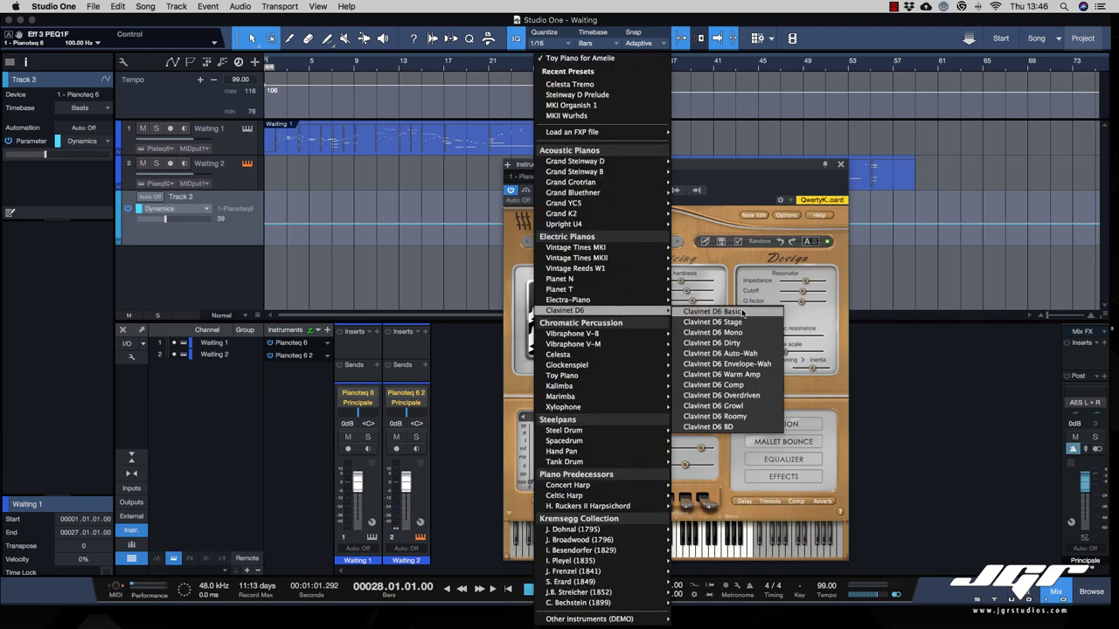
click(745, 313)
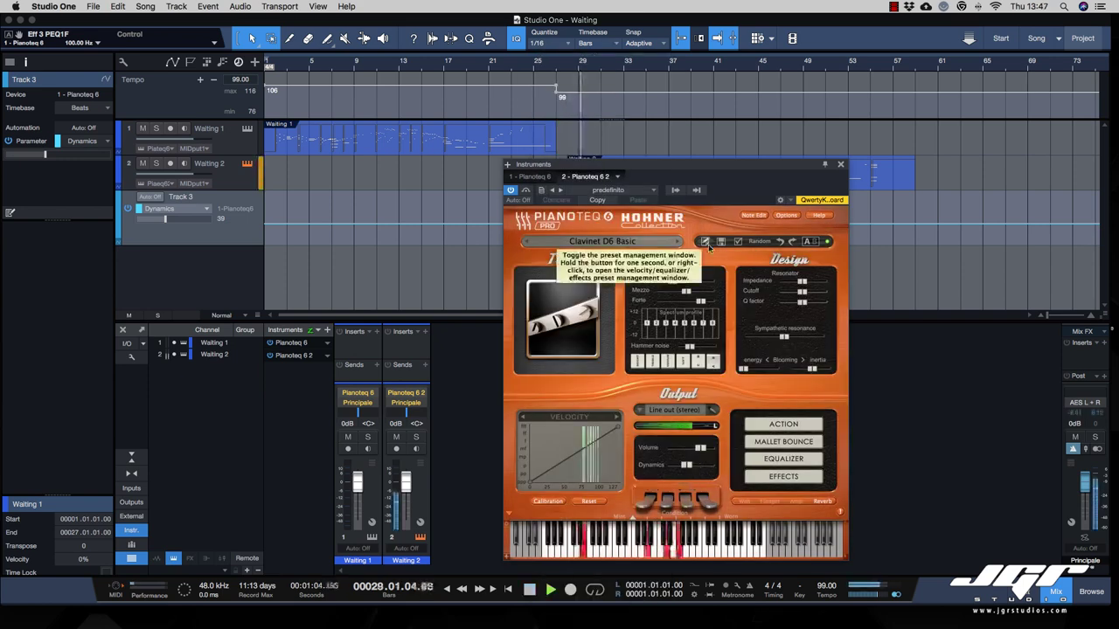
click(676, 242)
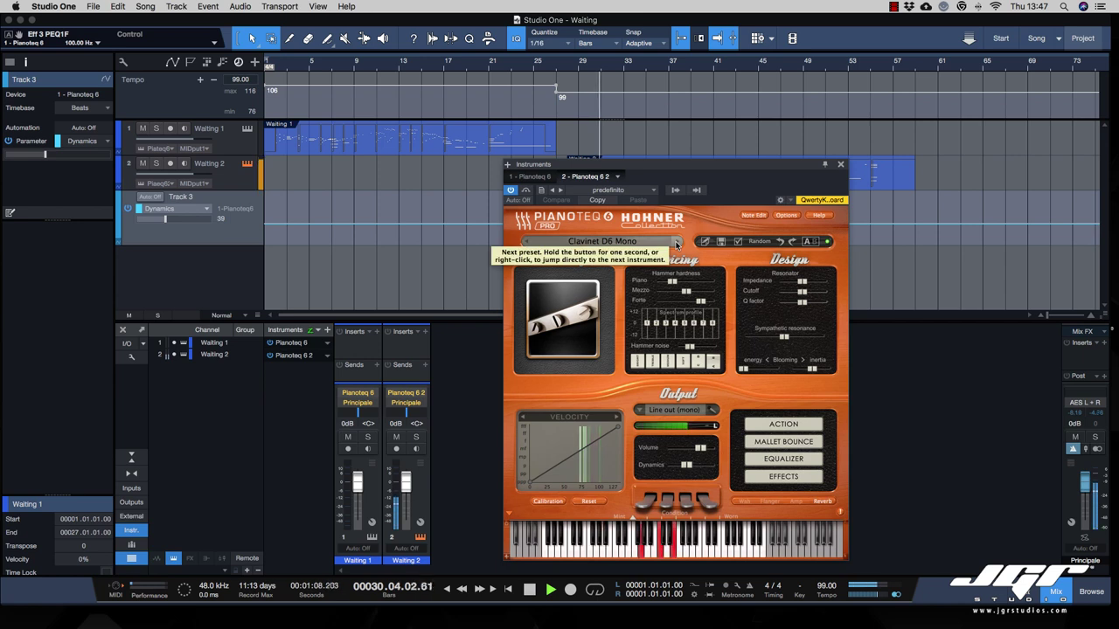
click(675, 242)
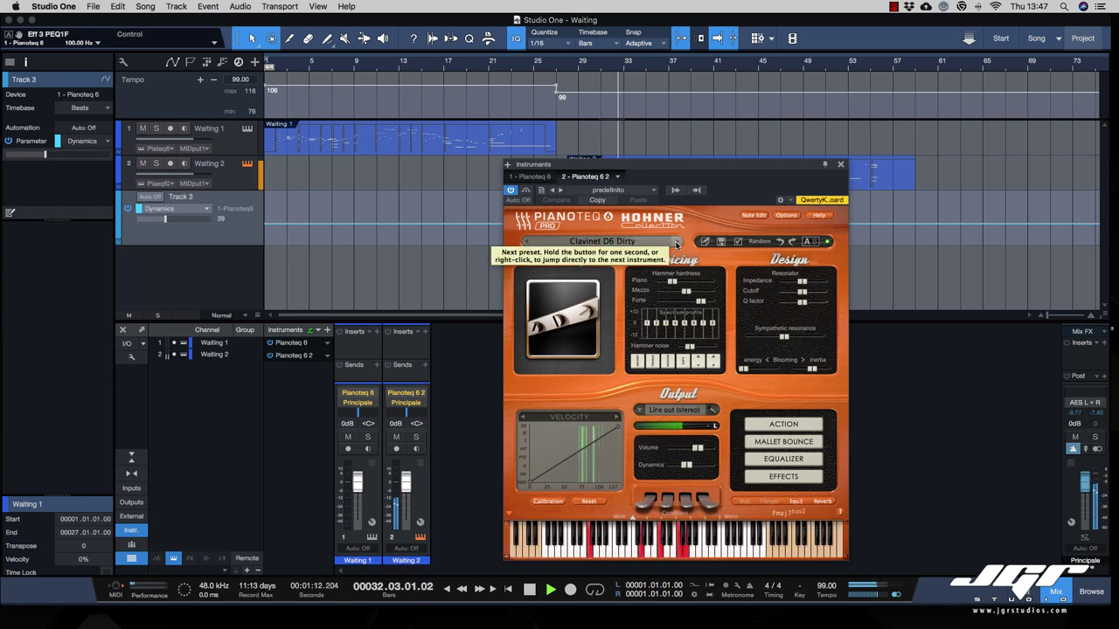
click(675, 243)
click(676, 242)
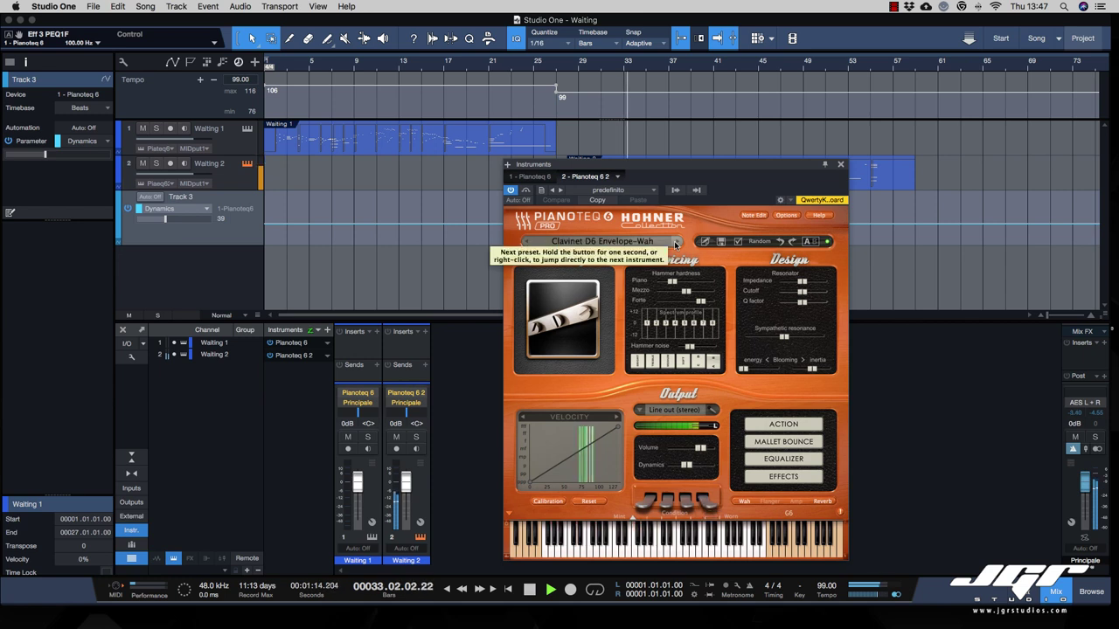
click(675, 242)
click(675, 242)
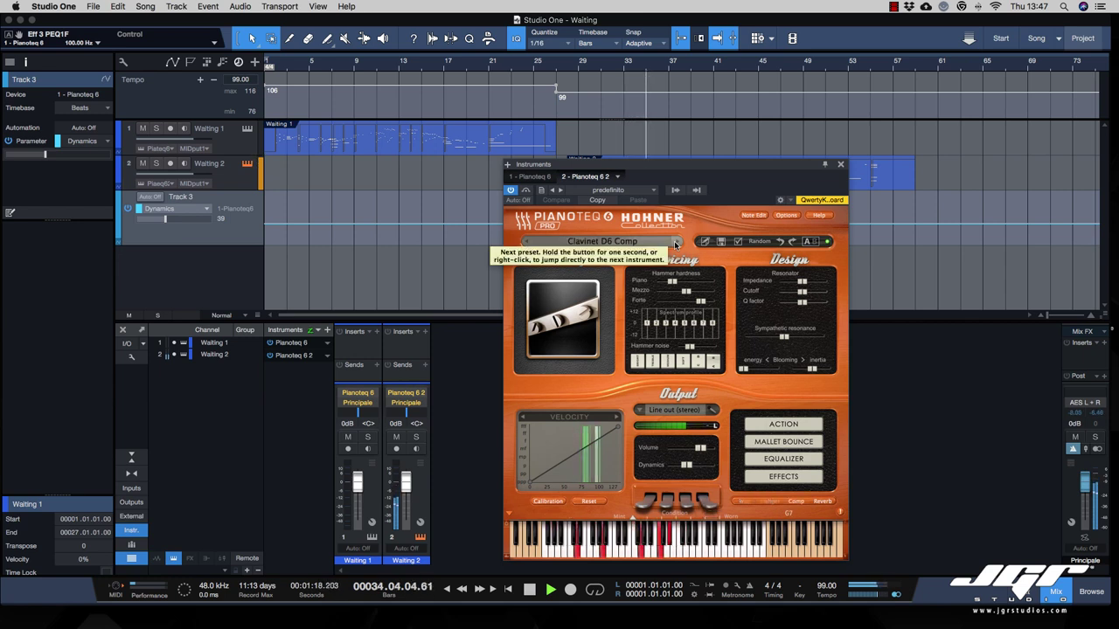
click(675, 242)
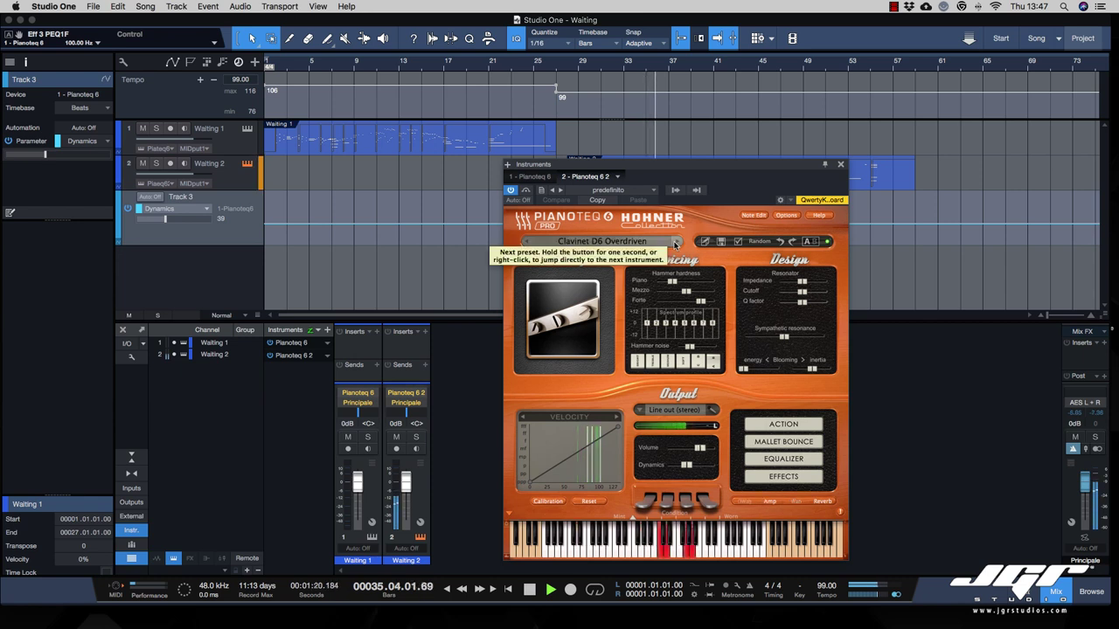
Load Xylophone Humanized during playback and audition the Xylophone Original, Soft and Bright presets.
click(638, 241)
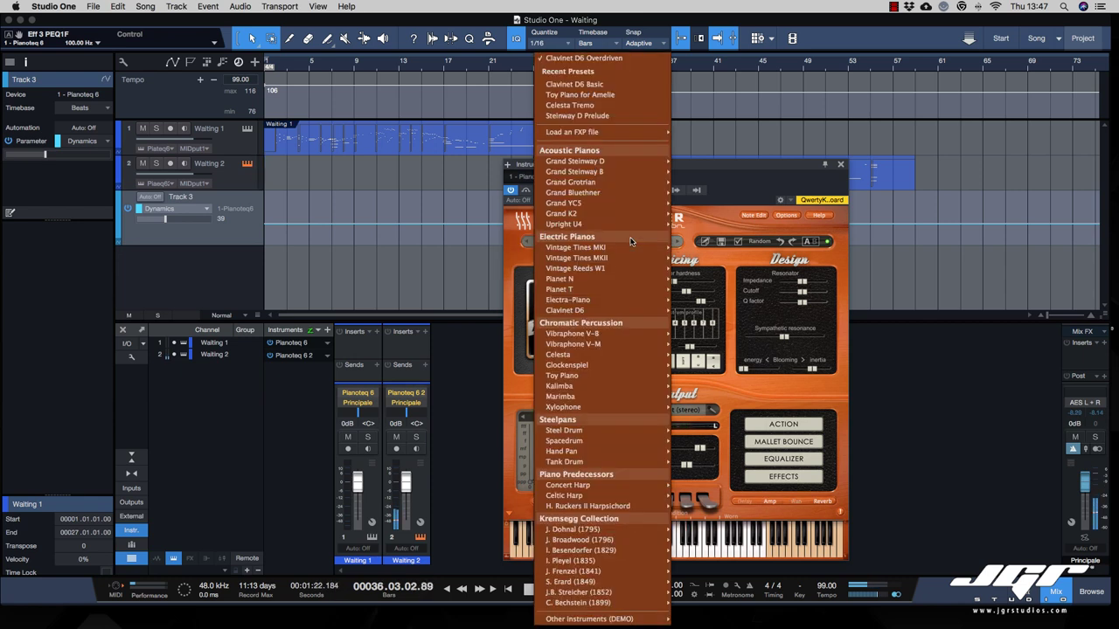
mouse_move(583, 367)
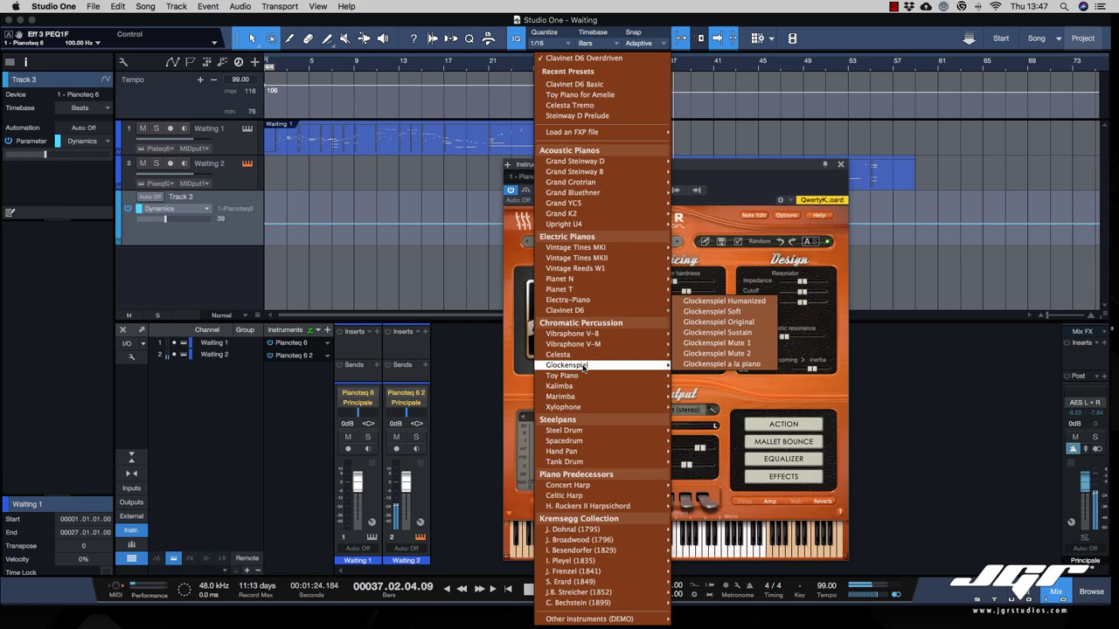
mouse_move(583, 408)
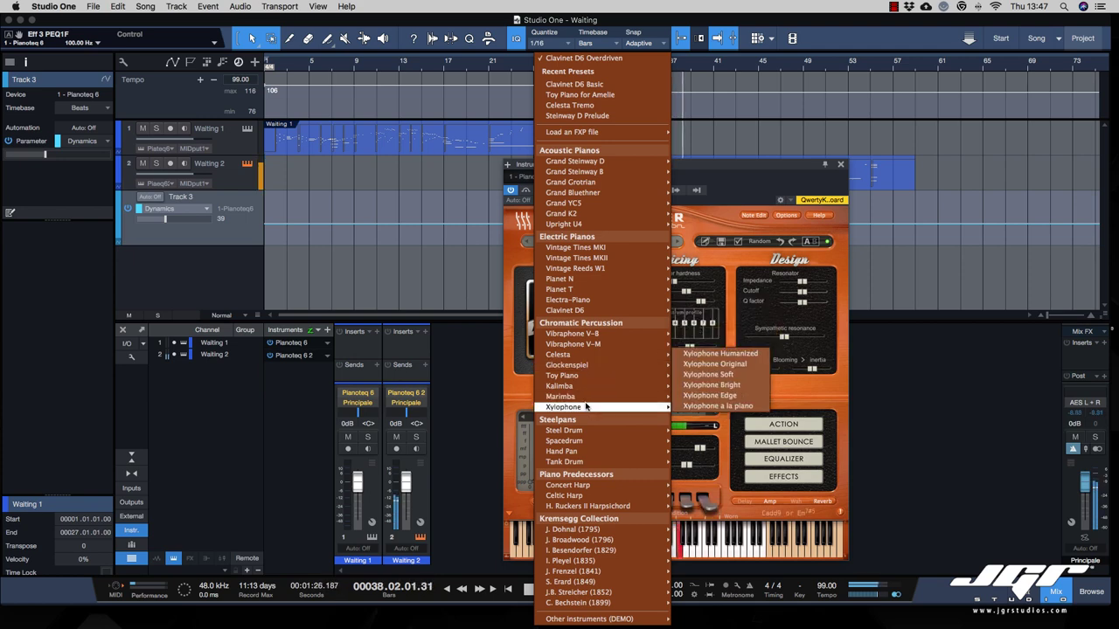
click(712, 354)
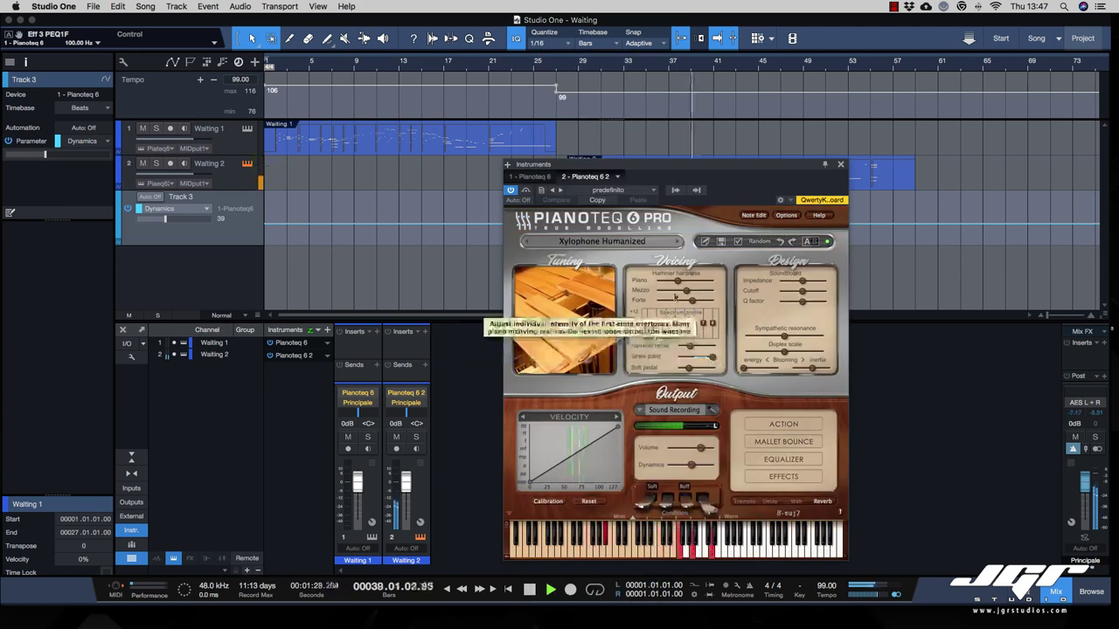
click(677, 242)
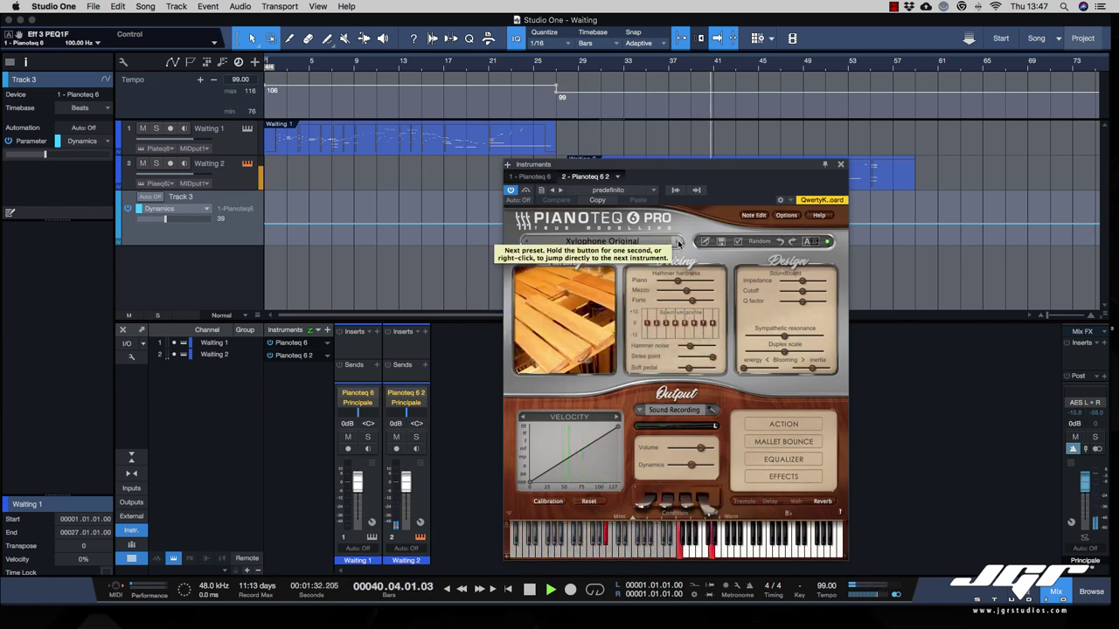
click(678, 242)
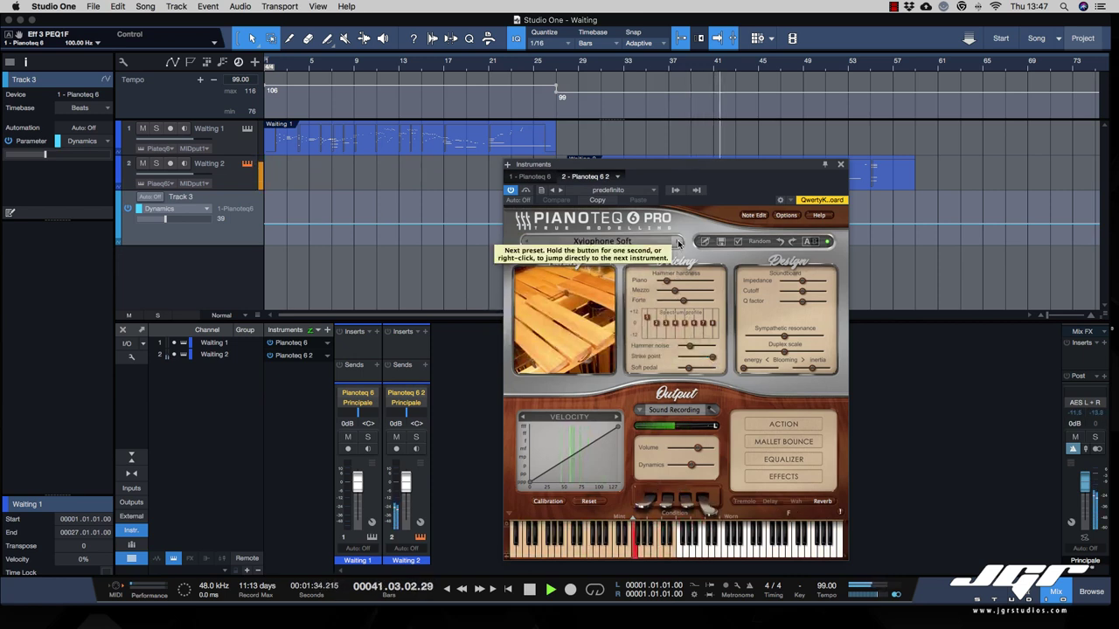
click(678, 242)
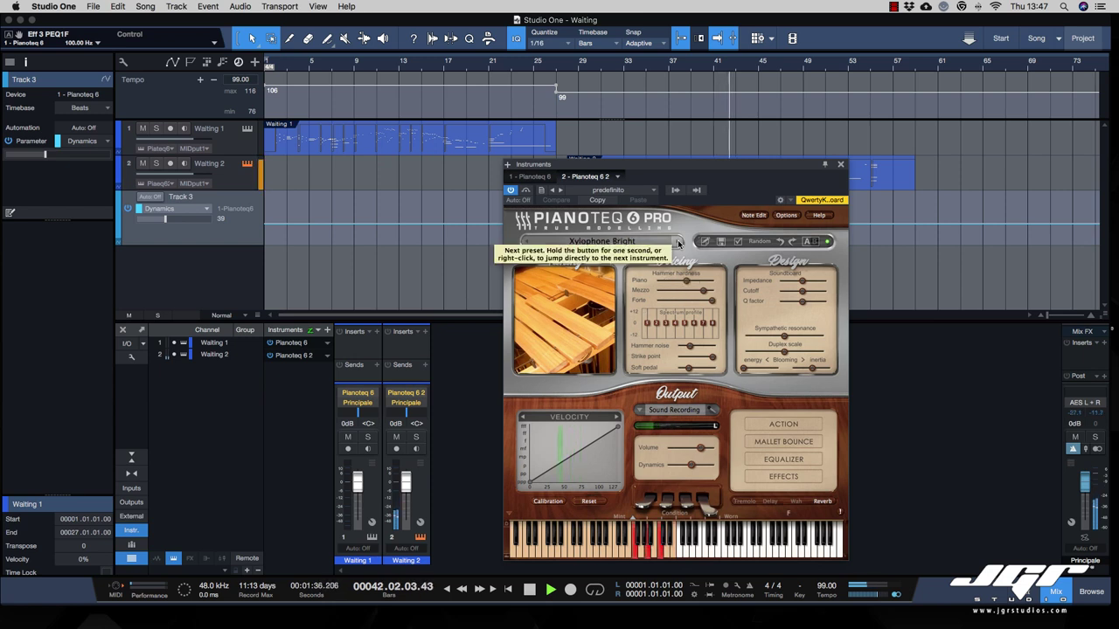
click(678, 243)
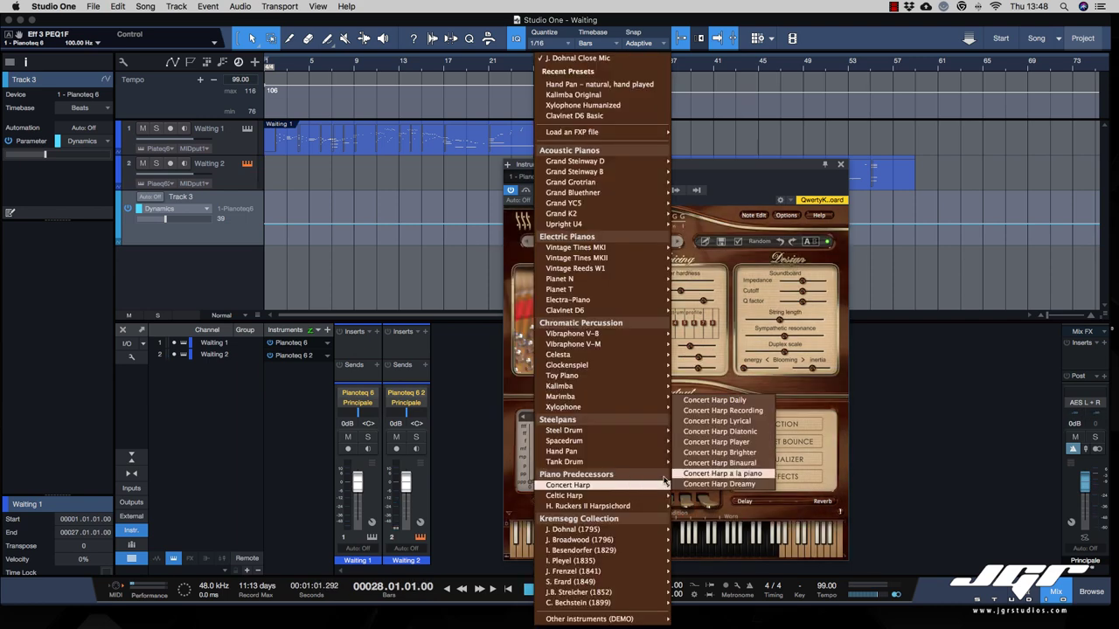
Load the Concert Harp Daily preset, start playback, and set the Waiting 2 track's transpose to 12.
click(709, 404)
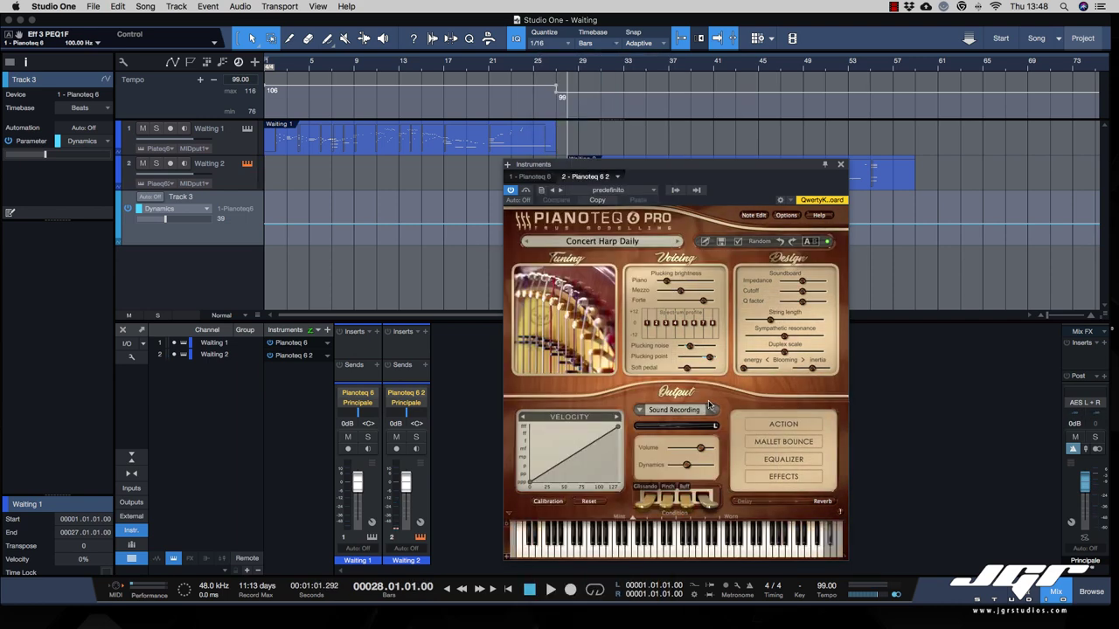
key(space)
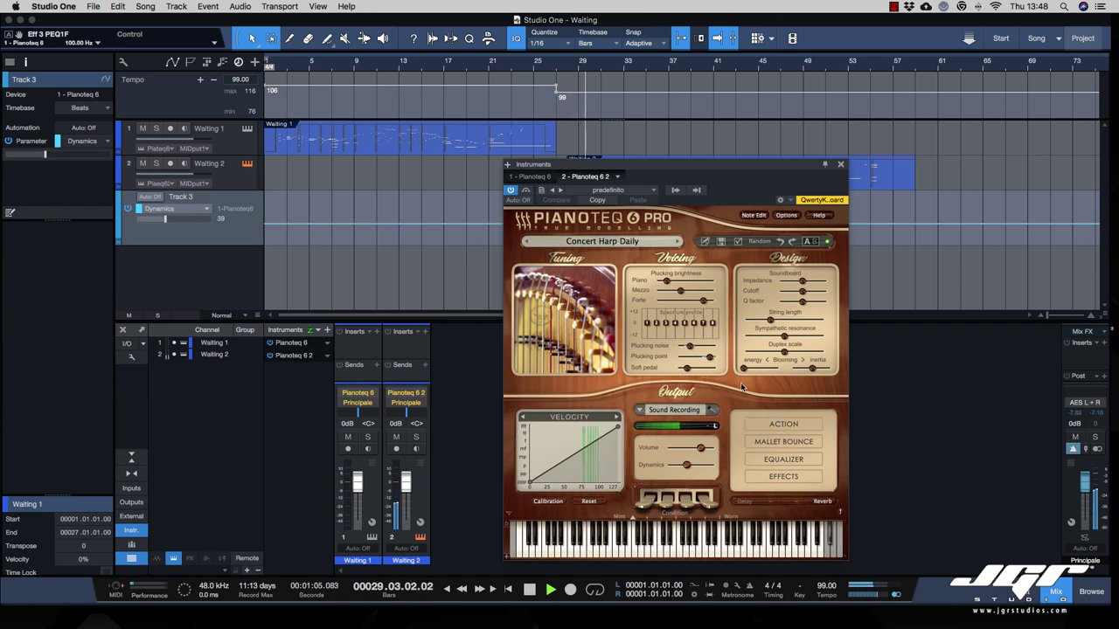
click(234, 186)
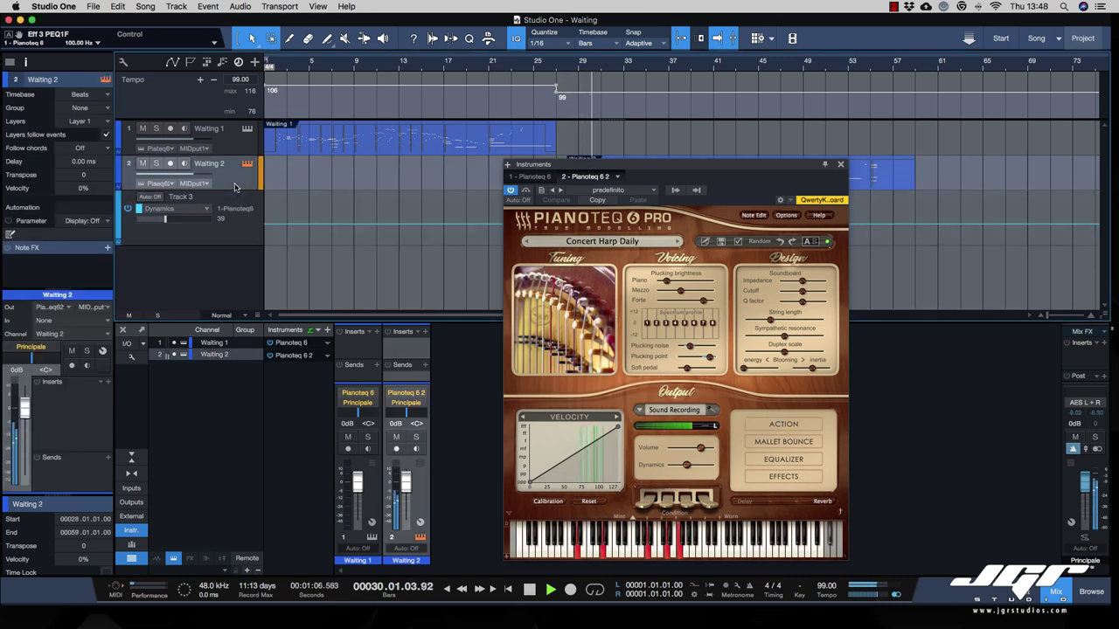
double_click(83, 175)
text(12)
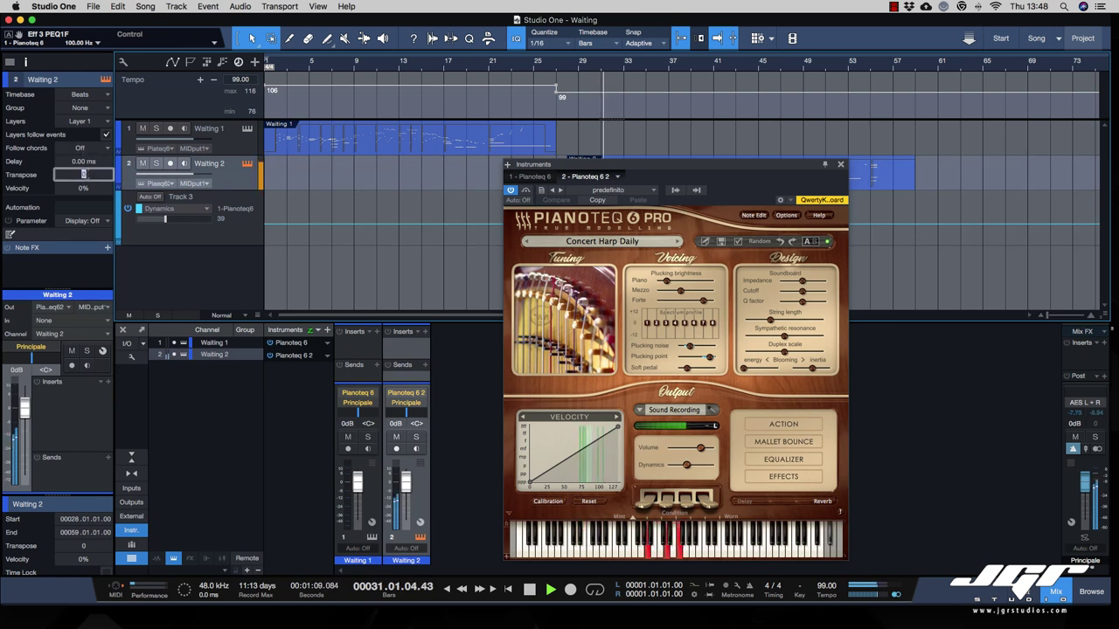
key(Return)
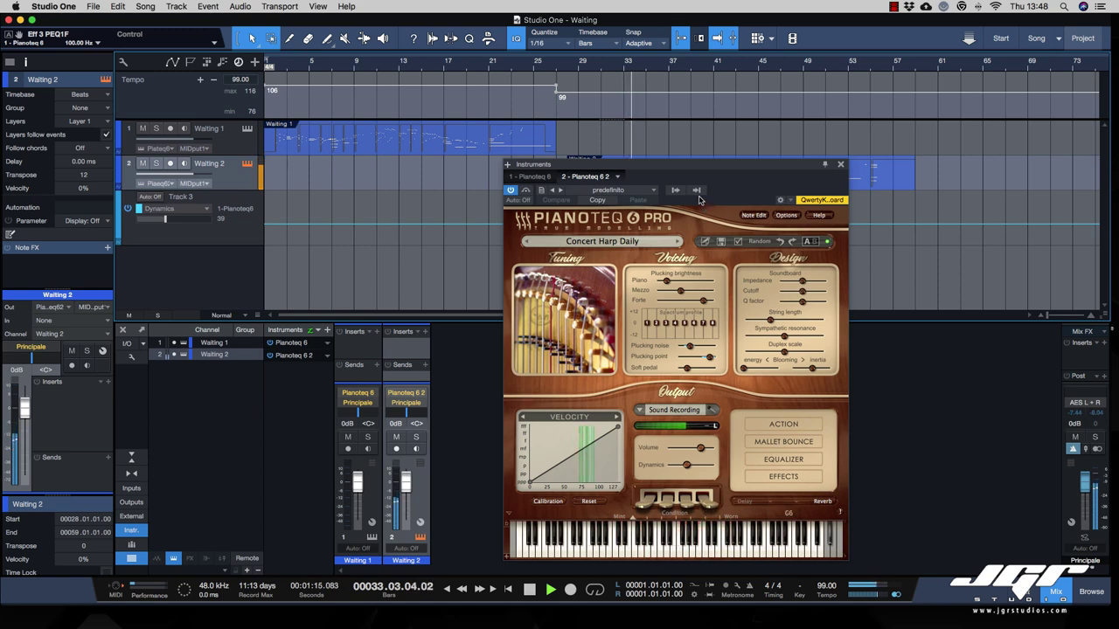
Uncover the arrangement, copy the Waiting 1 clip to bar 60 of the Waiting 2 track, and start playback.
drag(685, 168, 691, 209)
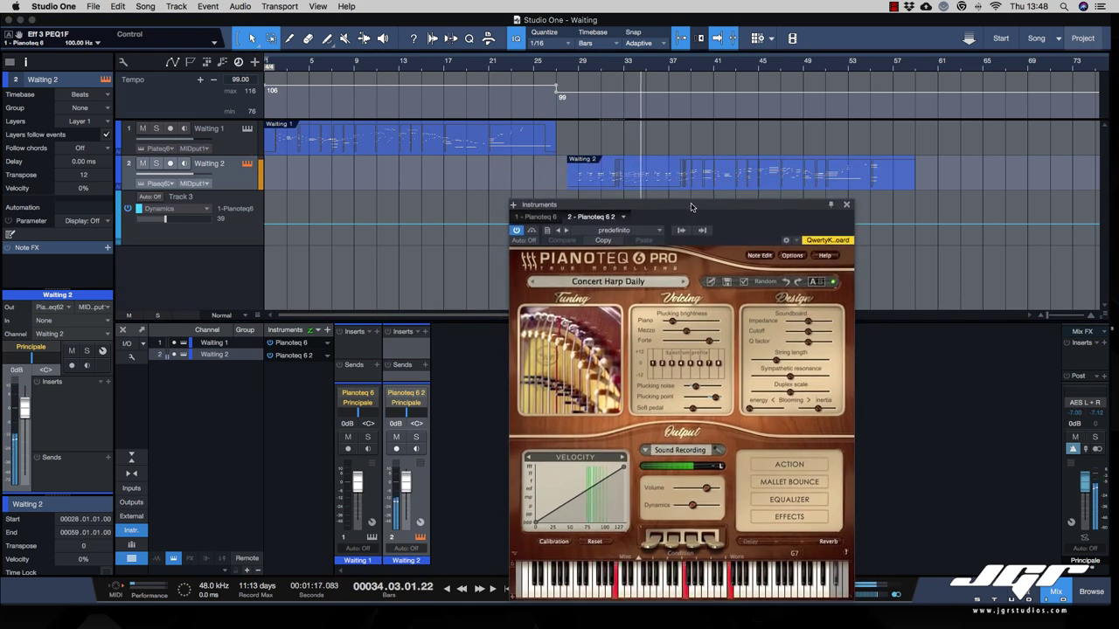
key(space)
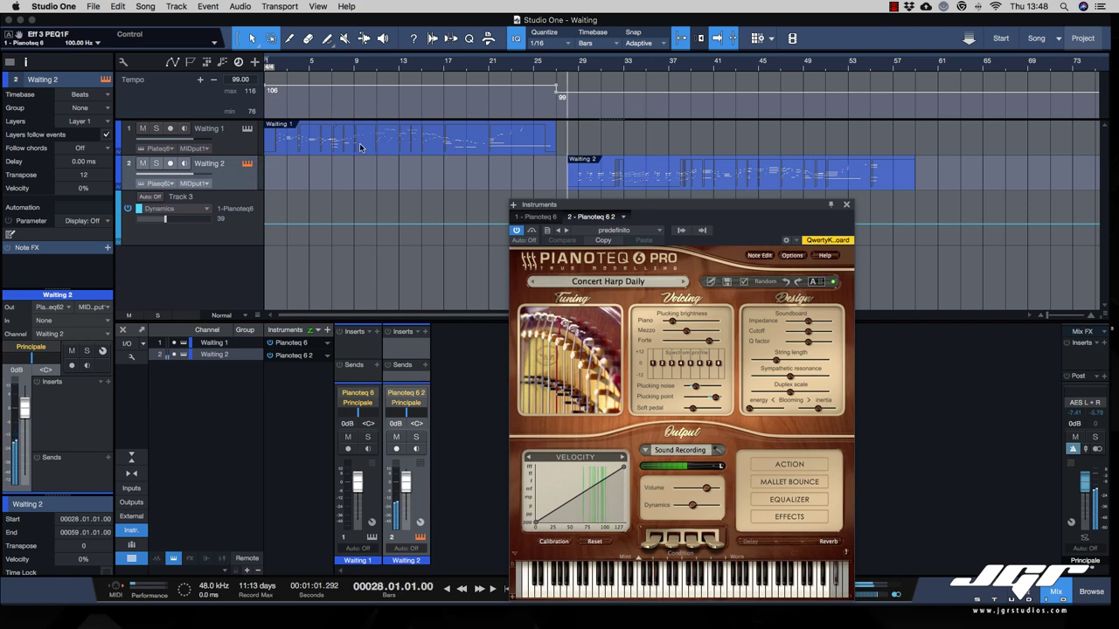
drag(328, 146, 994, 179)
key(space)
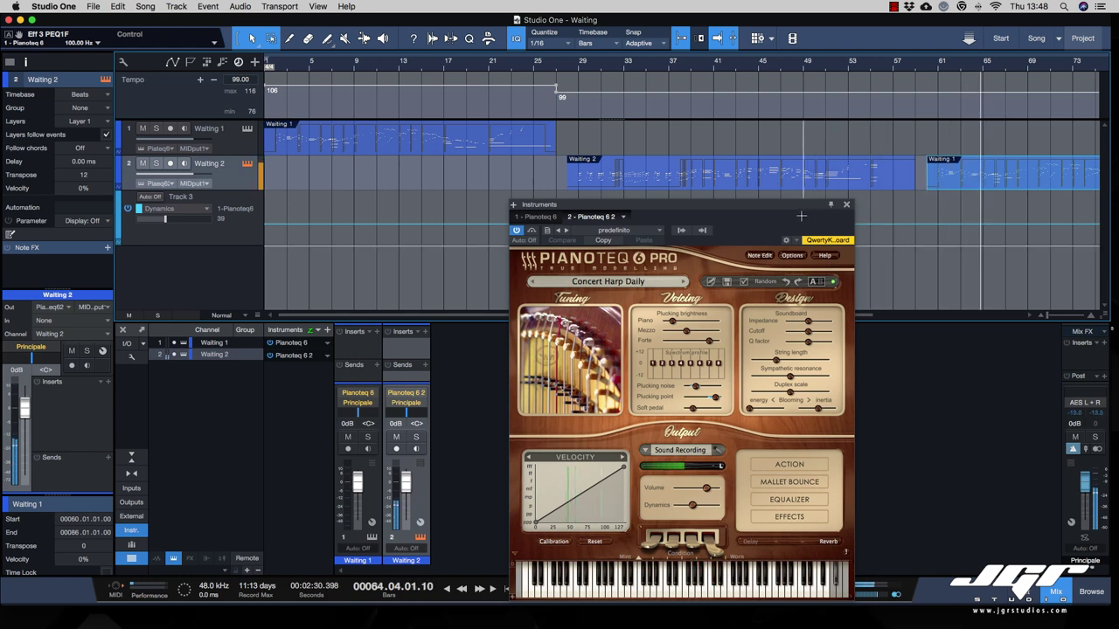
Audition the Concert Harp Recording, Lyrical and Diatonic presets during playback, and advance one preset further.
click(684, 284)
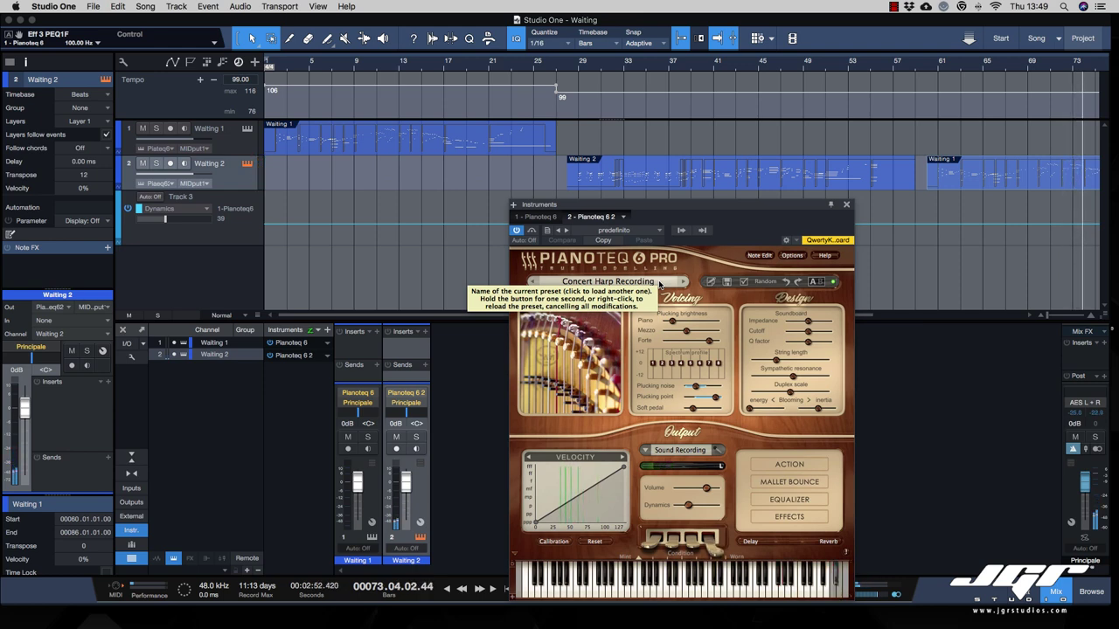
click(659, 285)
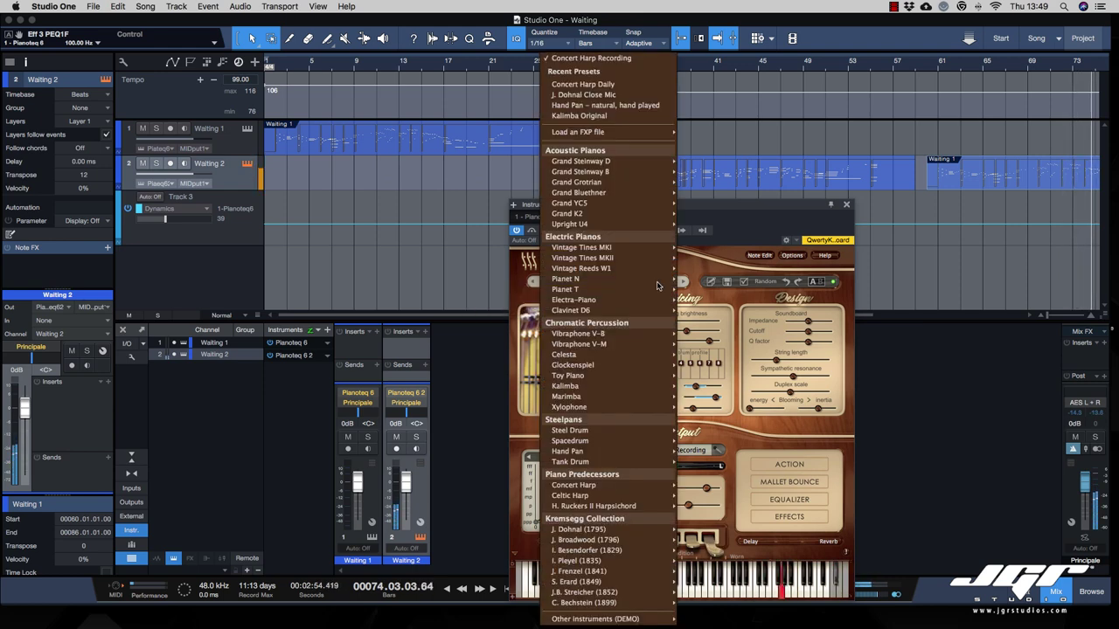
key(Escape)
click(684, 282)
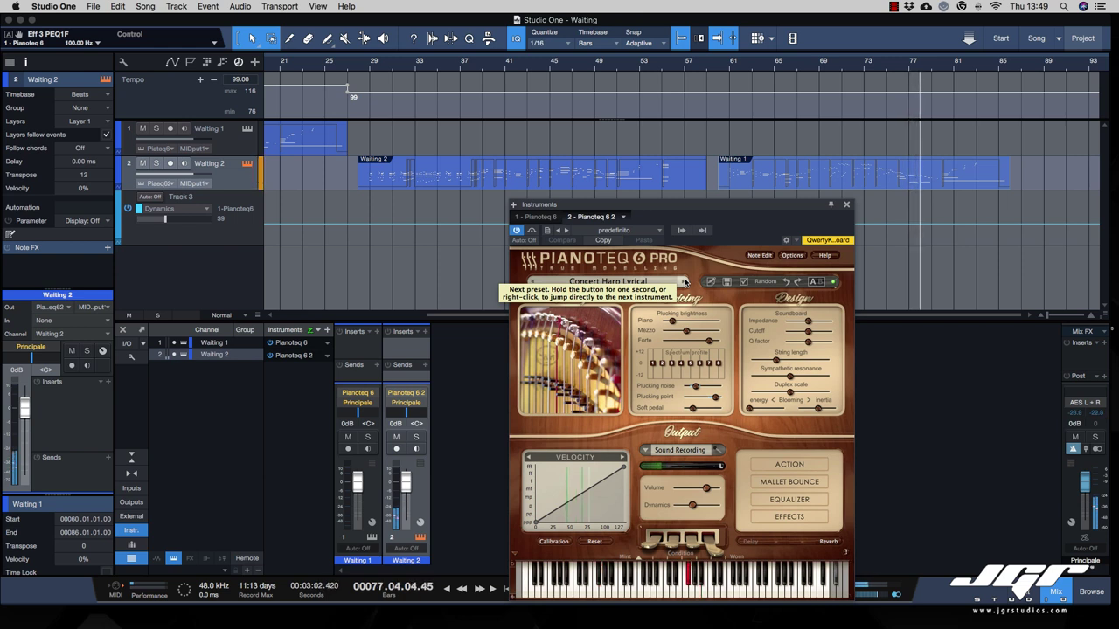
click(685, 281)
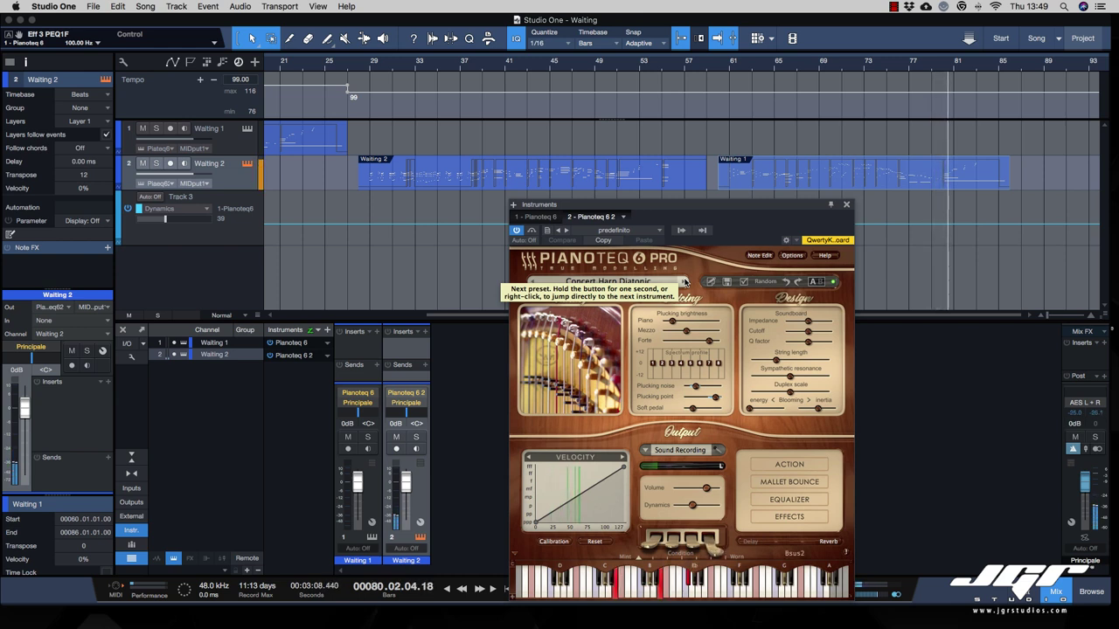
click(684, 282)
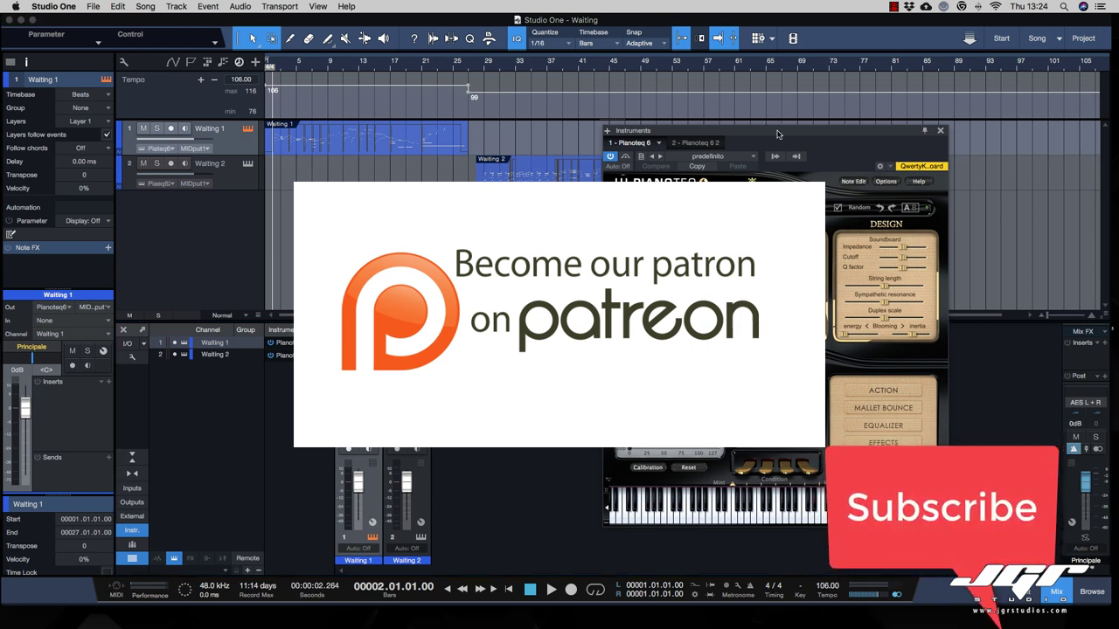
drag(760, 130, 680, 136)
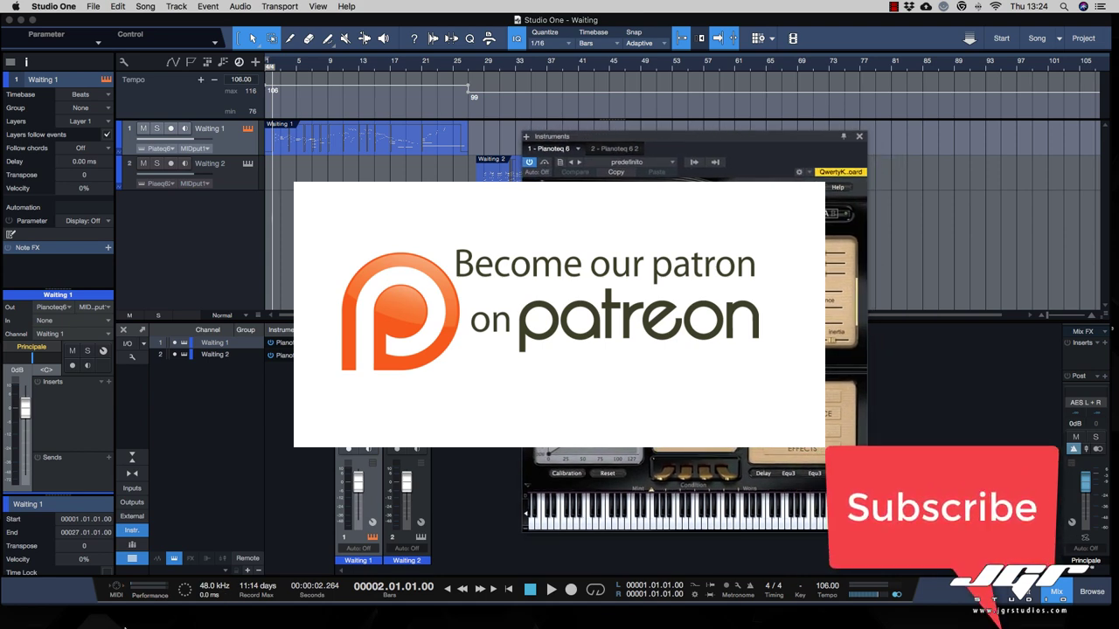
mouse_move(123, 626)
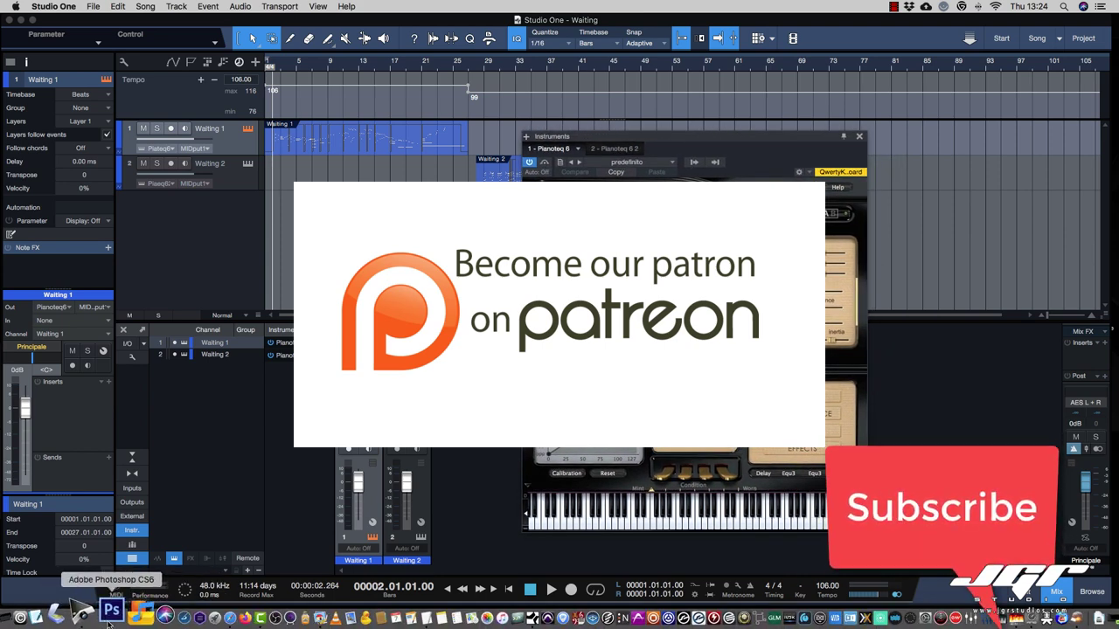